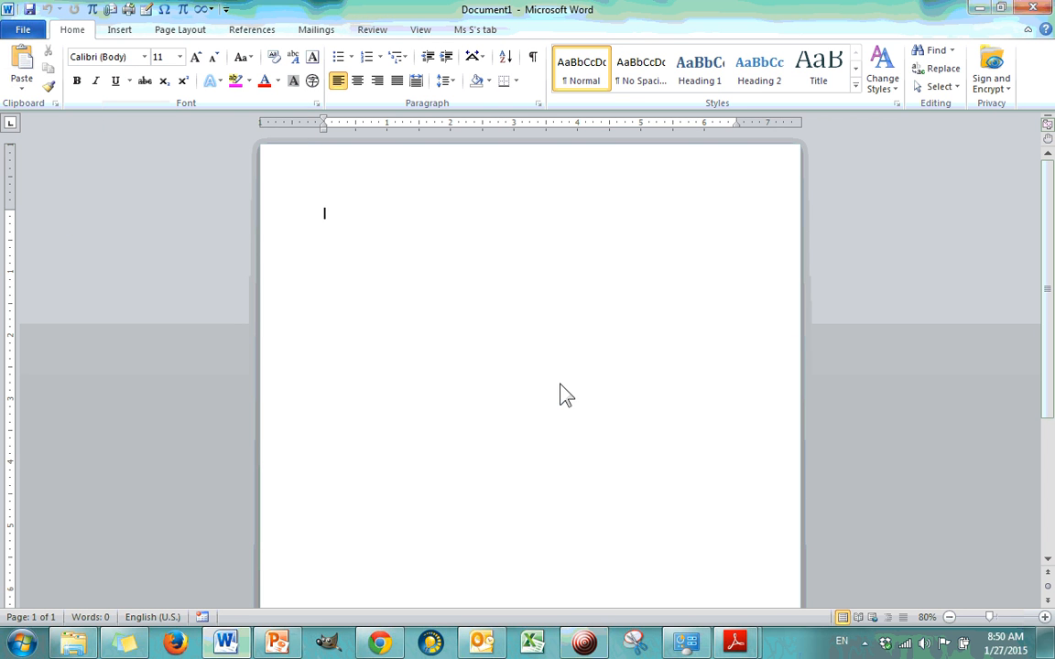
Step: Create a new document from the Median Merge Letter sample template and look over its layout
click(23, 30)
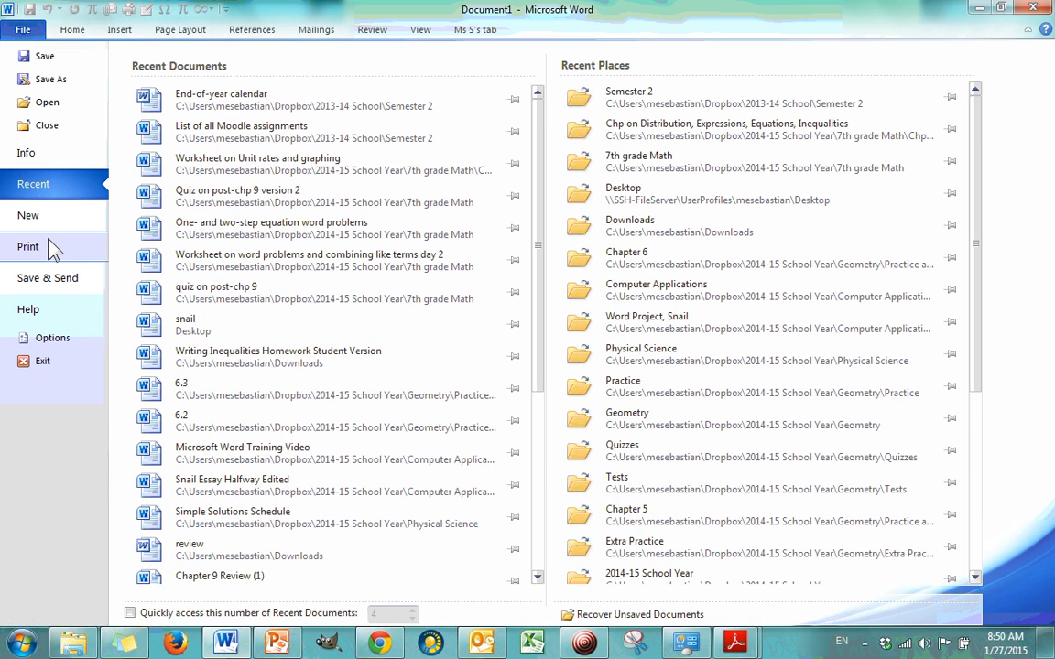
click(39, 206)
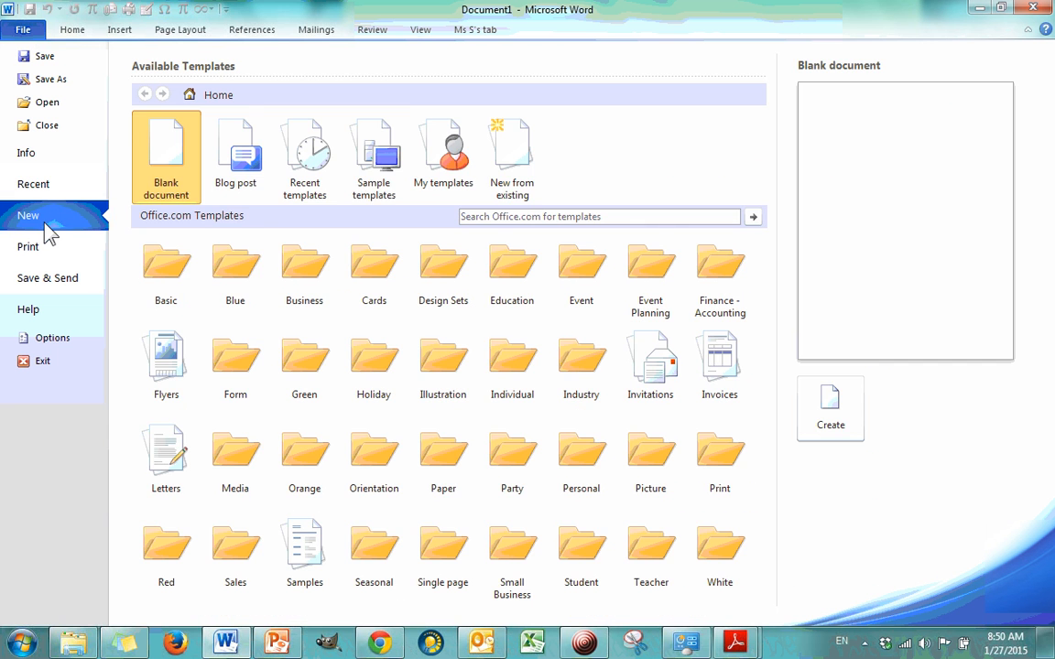
click(374, 158)
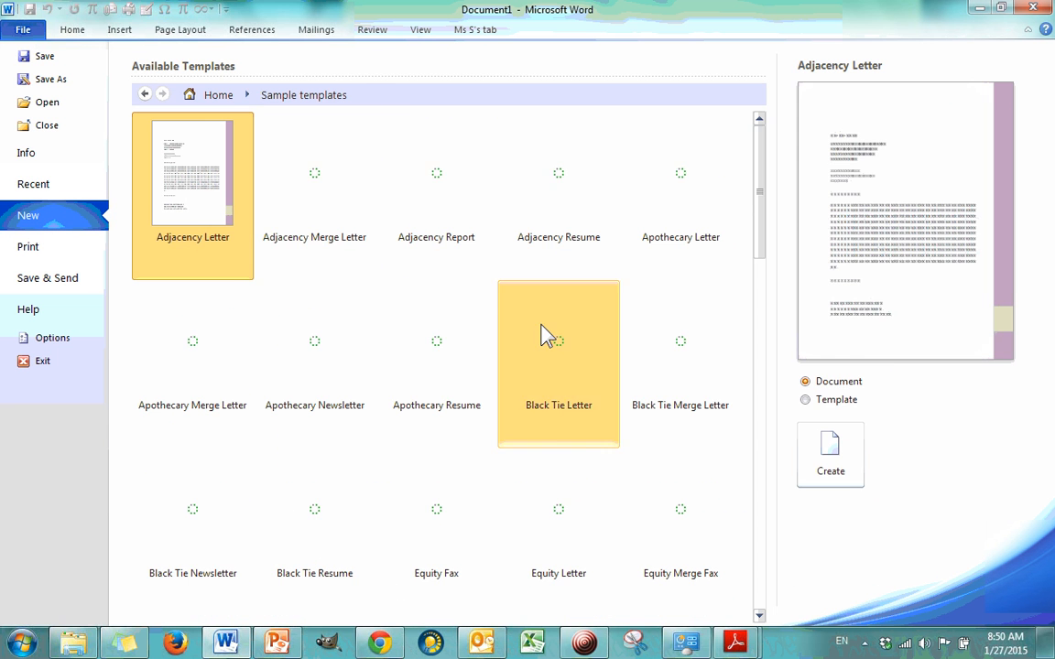
scroll(762, 211, down, 2)
drag(762, 211, 774, 420)
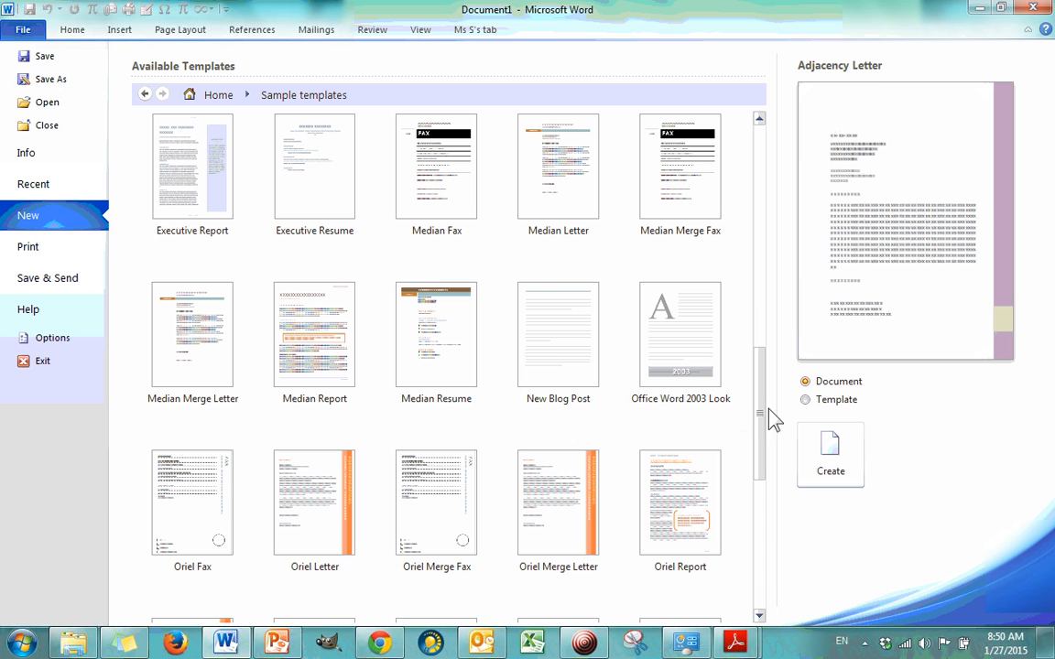
click(211, 343)
double_click(210, 343)
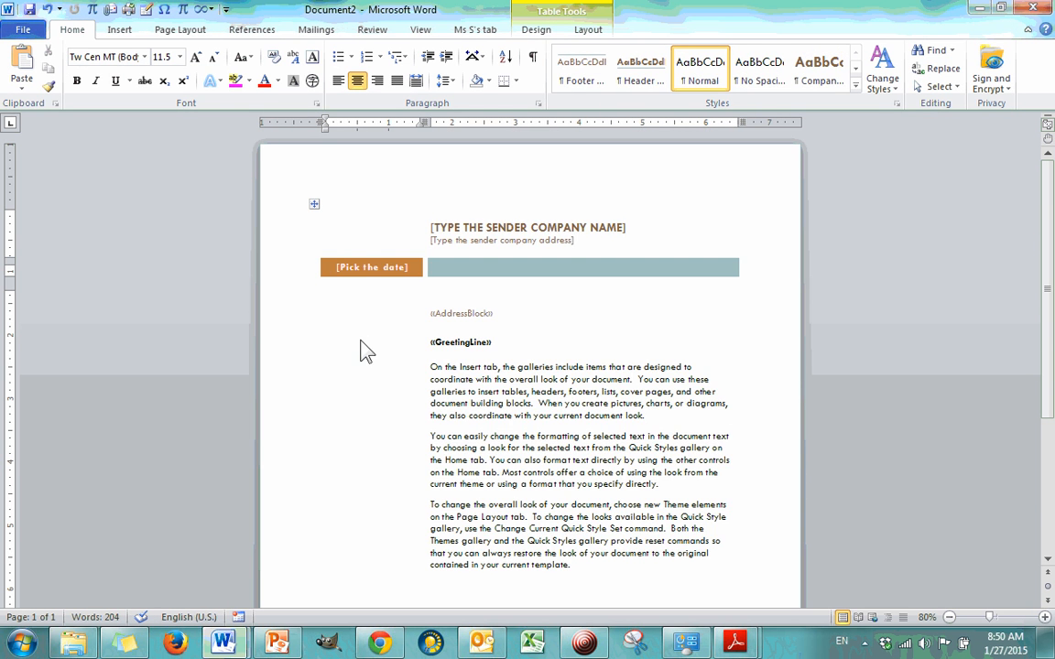
scroll(389, 289, down, 5)
scroll(386, 290, up, 5)
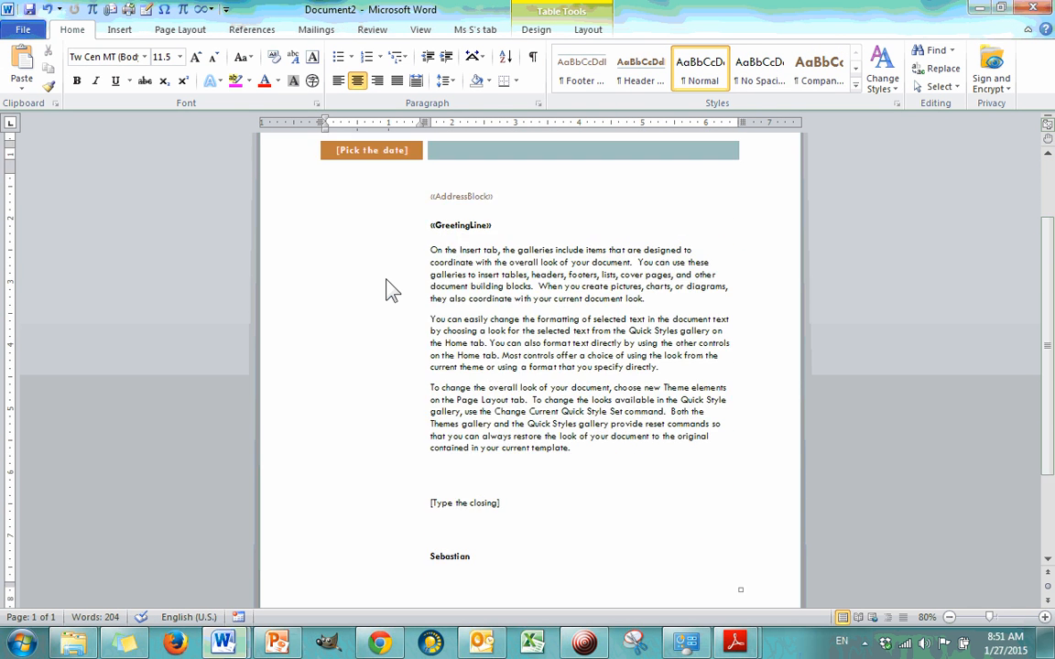
scroll(386, 289, down, 5)
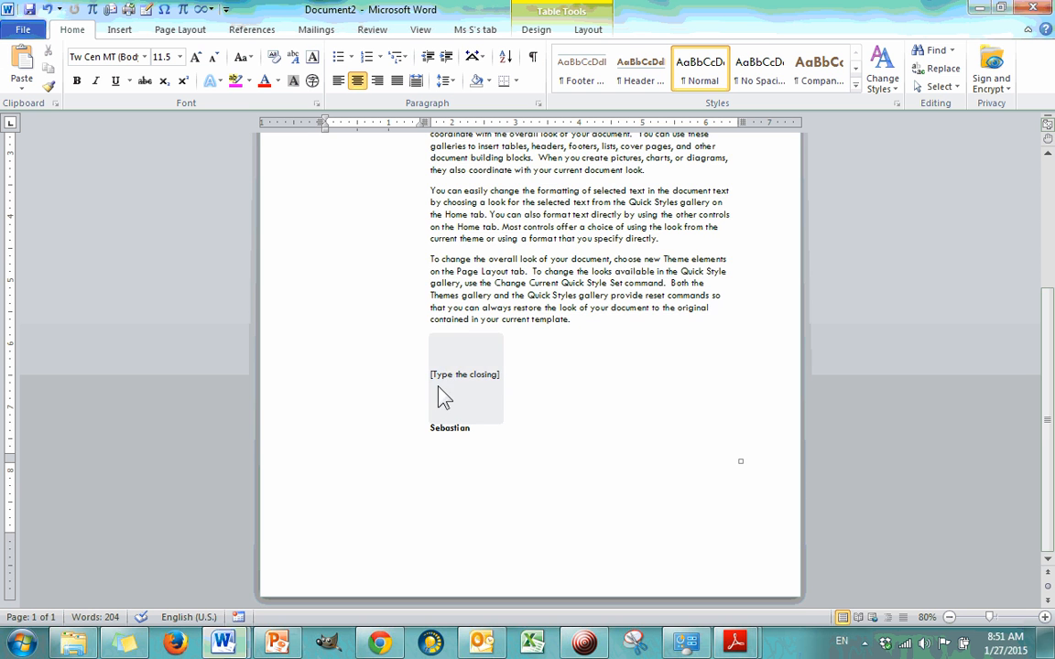
scroll(370, 371, up, 5)
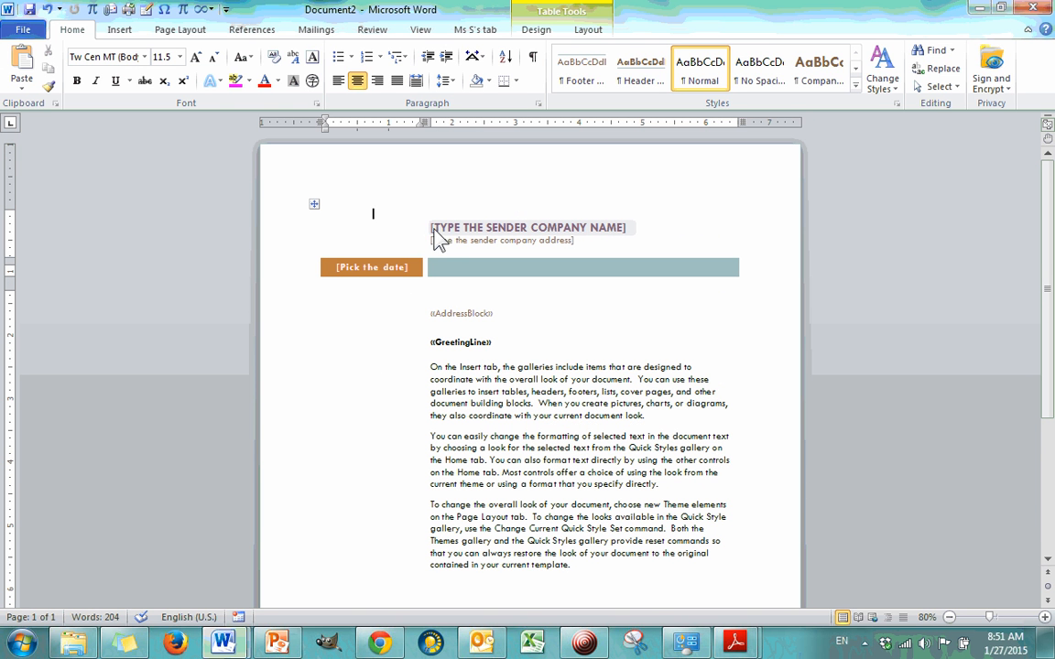
Step: Examine all of the document's properties, including the Company field, and return to the letter
click(525, 229)
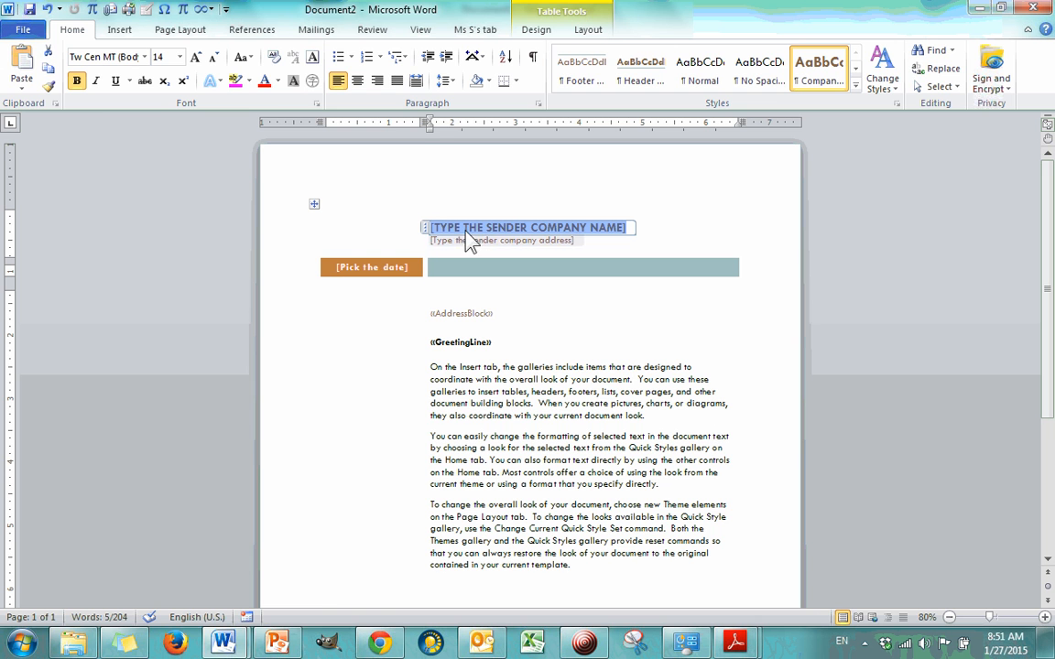
click(25, 33)
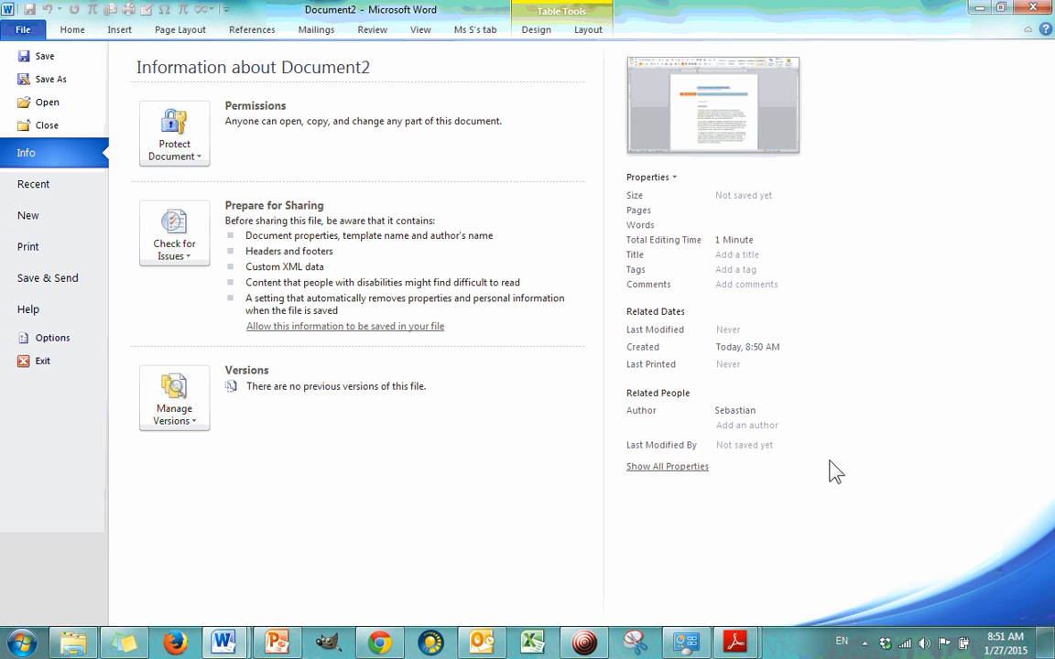
click(696, 468)
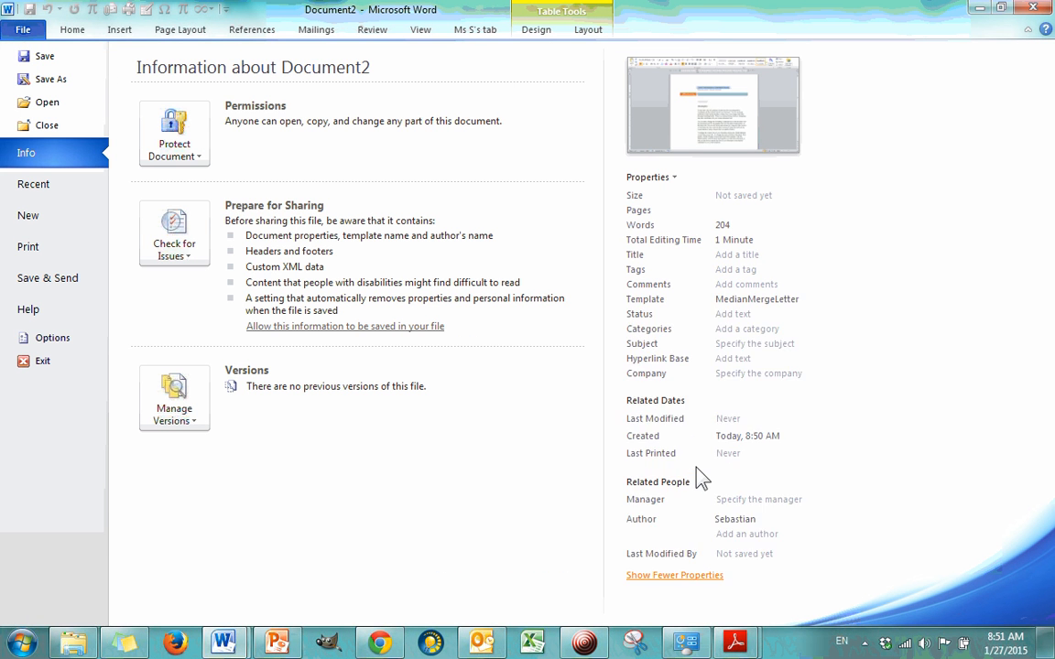
click(774, 375)
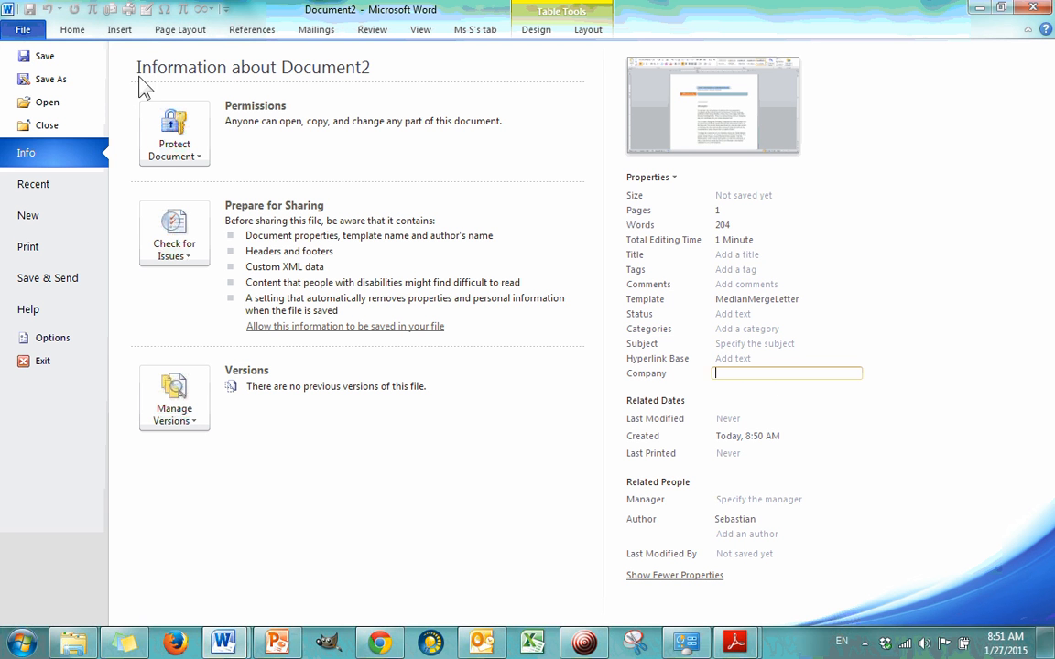
click(72, 30)
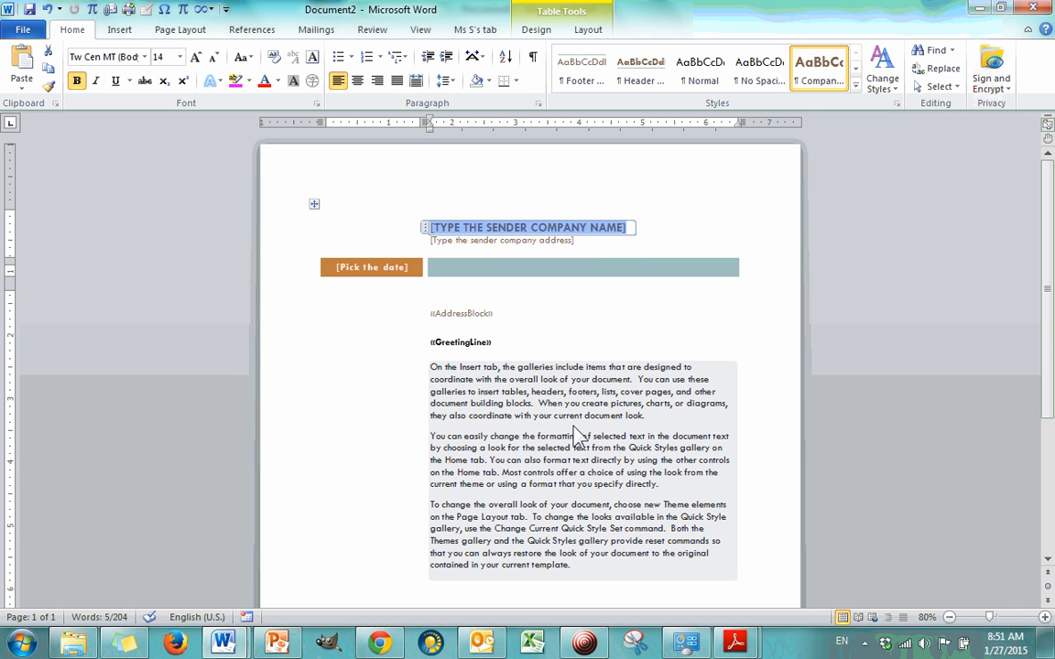
Step: Enter Lunar Colony Children's Fund as the sender company name and The Moon as the sender company address
text(Lu)
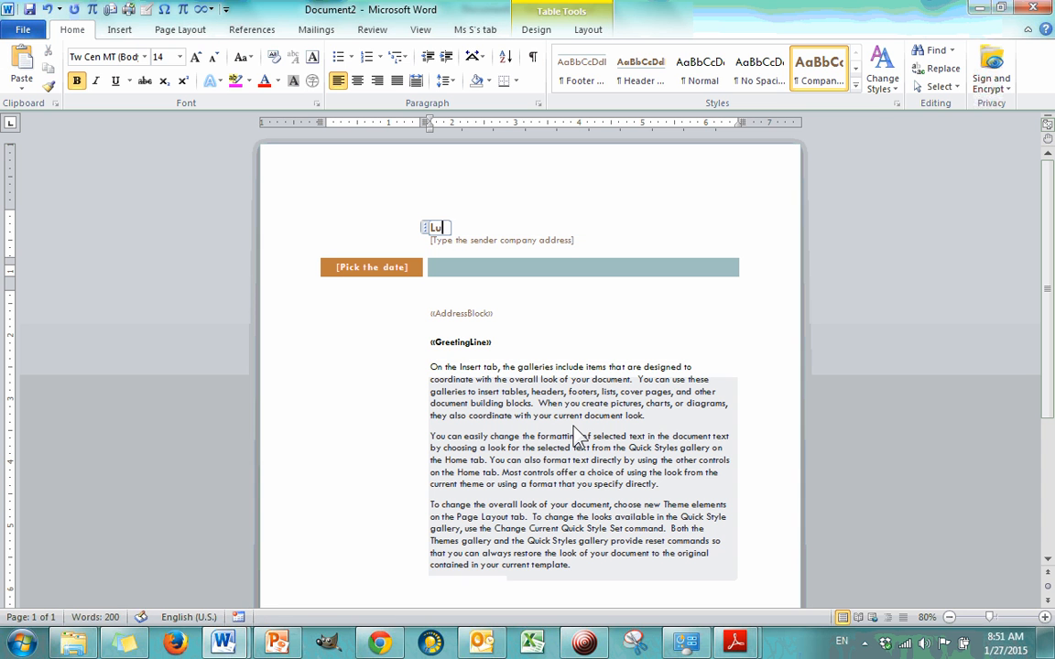
text(nar Colon)
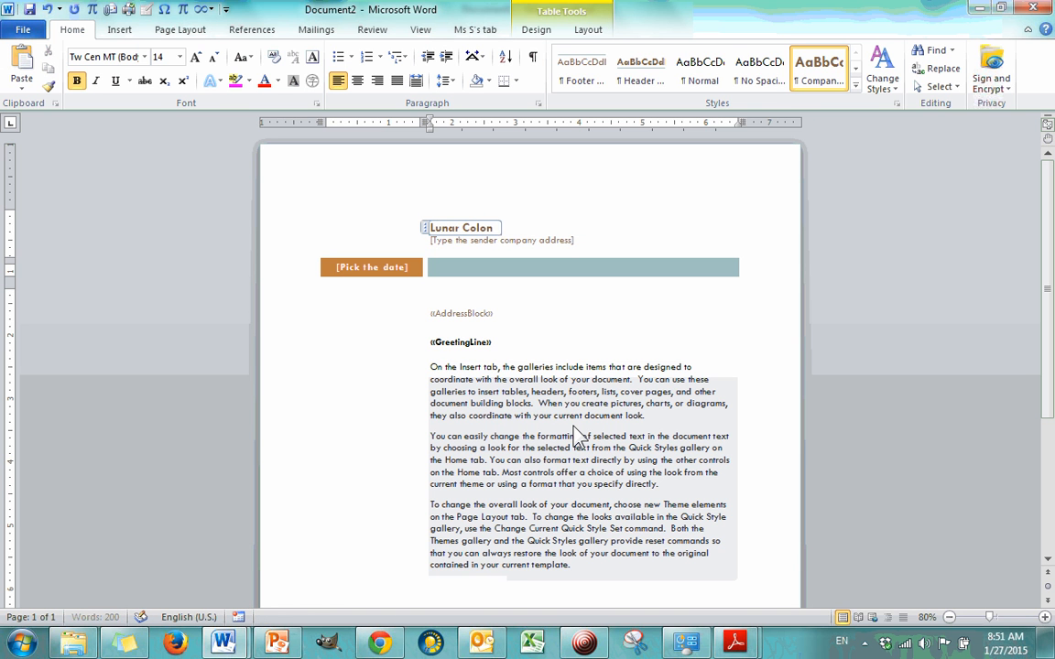
text(y Children)
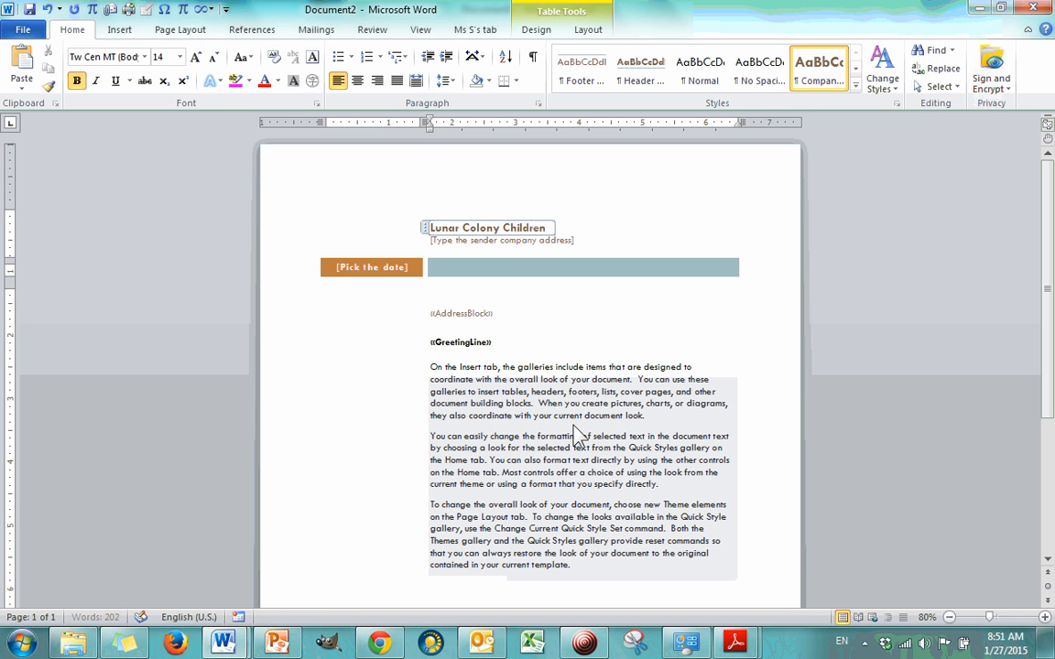
text('s Fund)
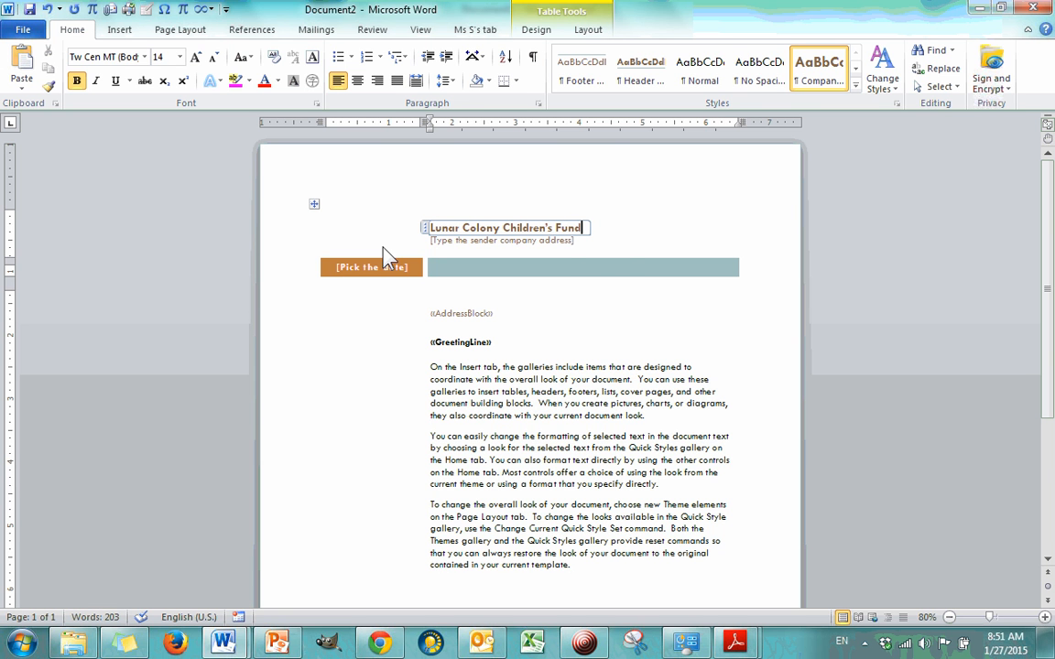
click(575, 240)
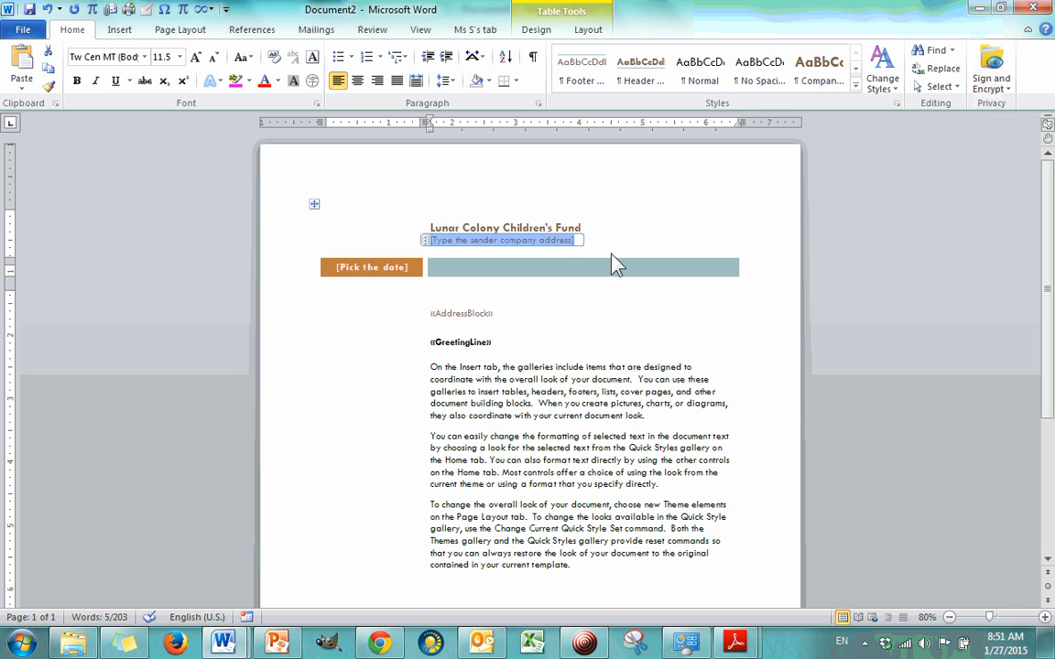
text(The Mo)
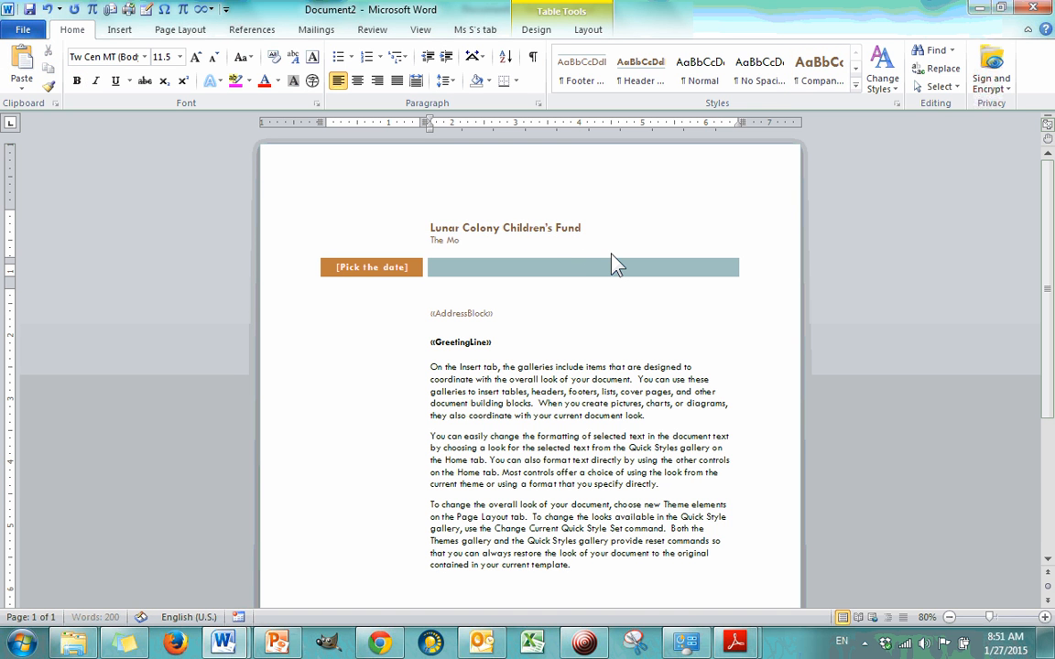
text(on)
Step: Set the letter's date to today, 1/27/2015
click(408, 275)
click(429, 267)
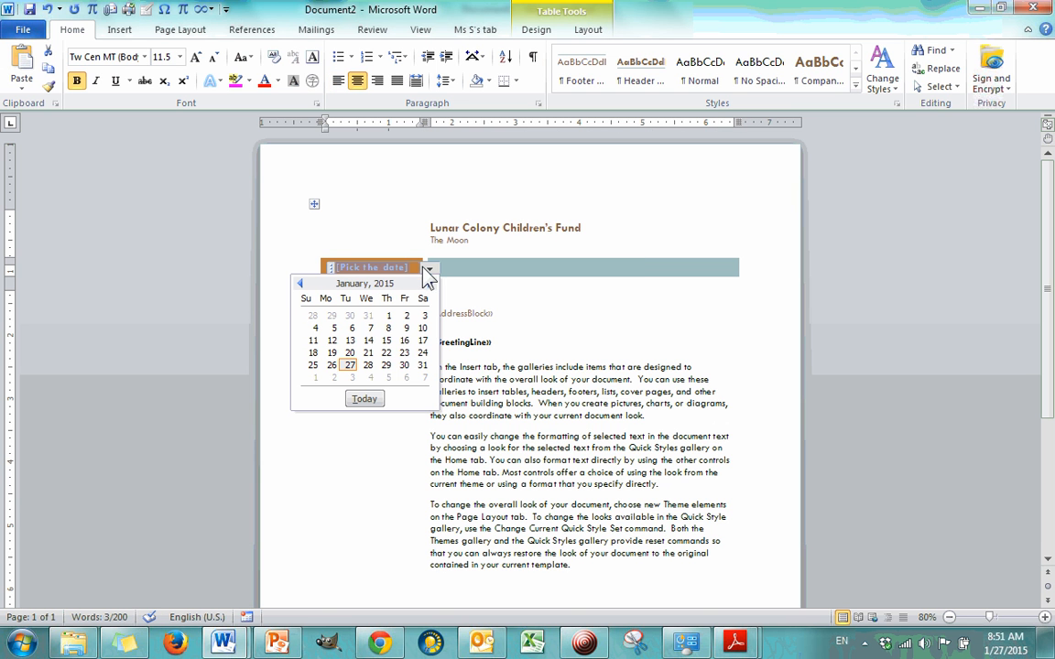
click(365, 400)
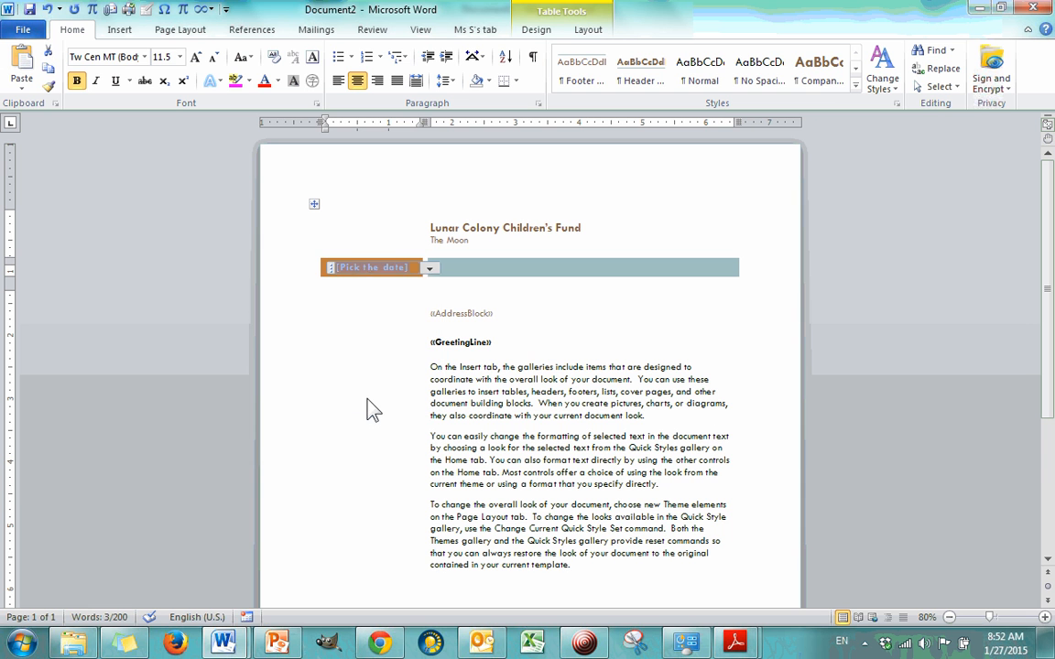
click(419, 269)
click(559, 307)
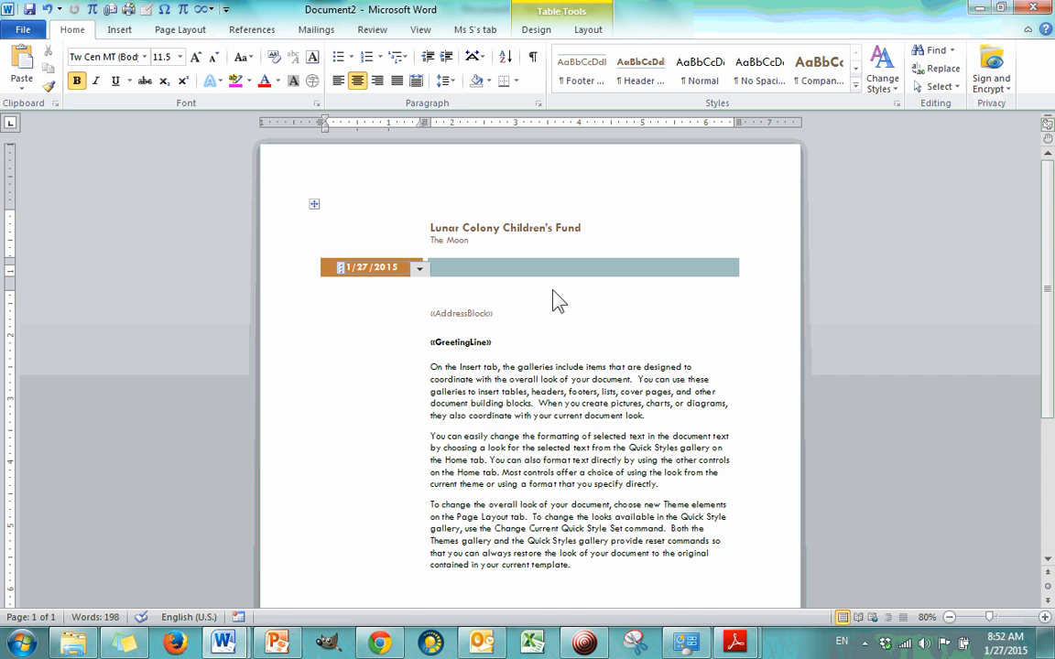
click(580, 228)
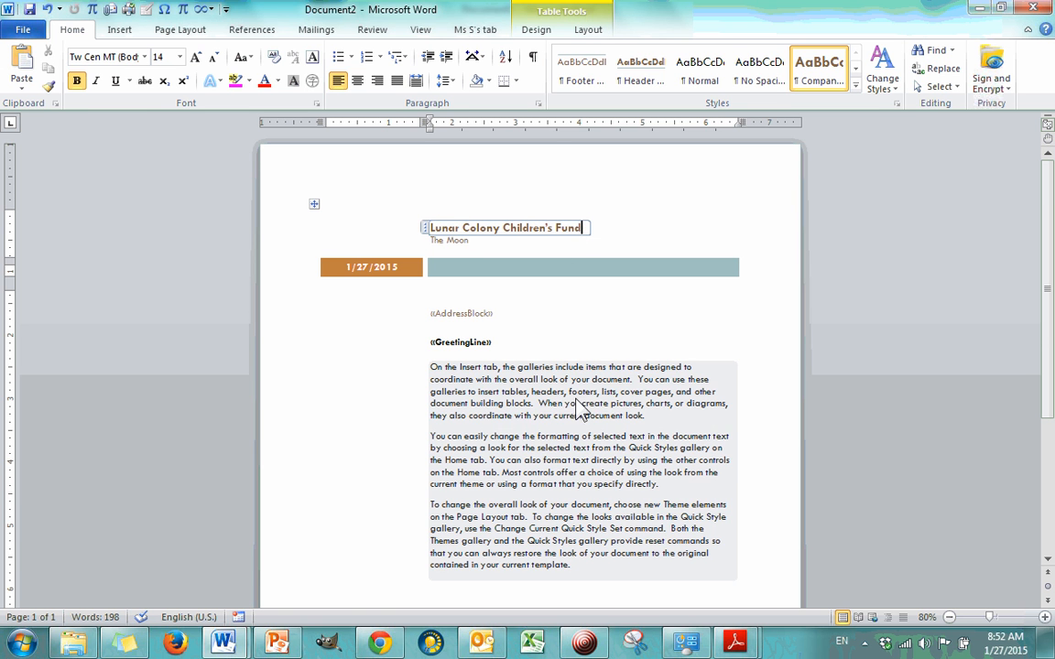
Step: Copy the complete donation thank-you message from the note in Sticky Notes and return to the letter in Word
scroll(587, 412, down, 2)
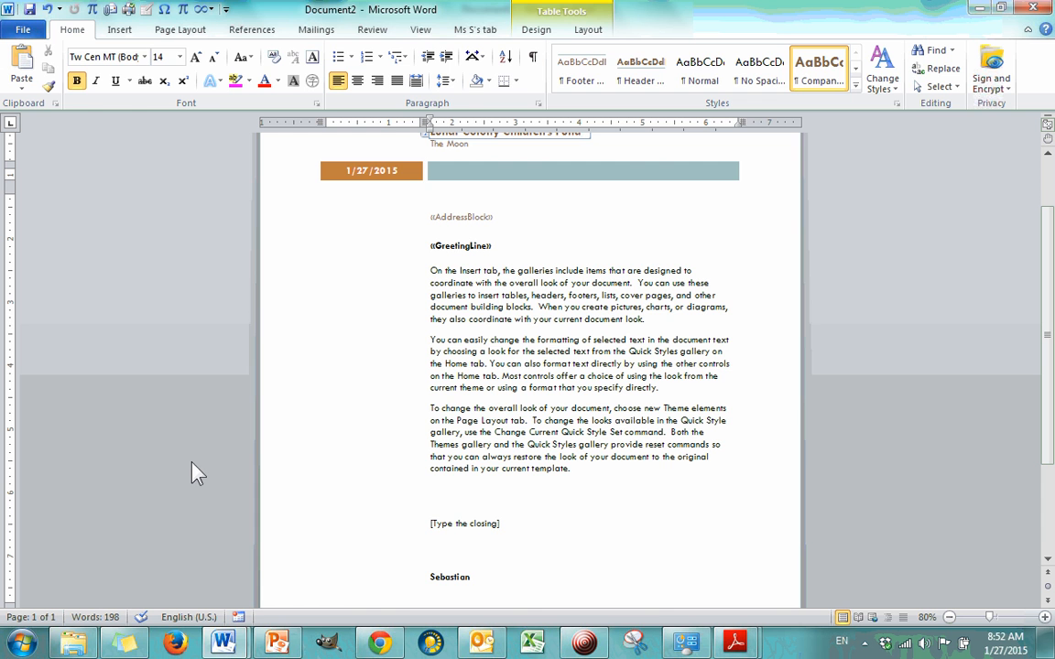
click(127, 643)
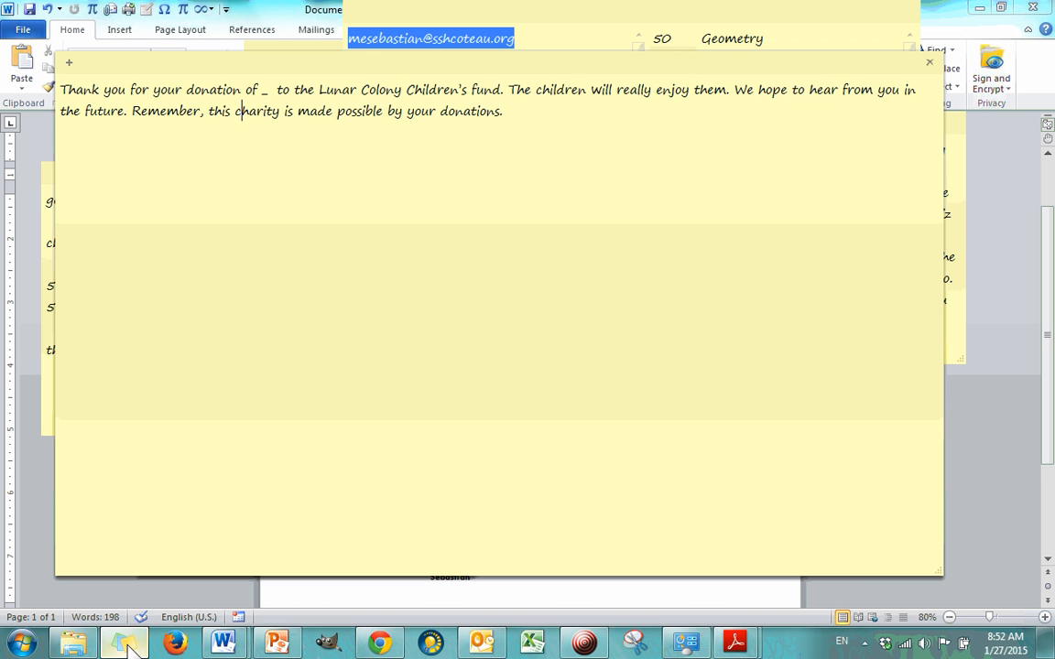
drag(532, 126, 1, 65)
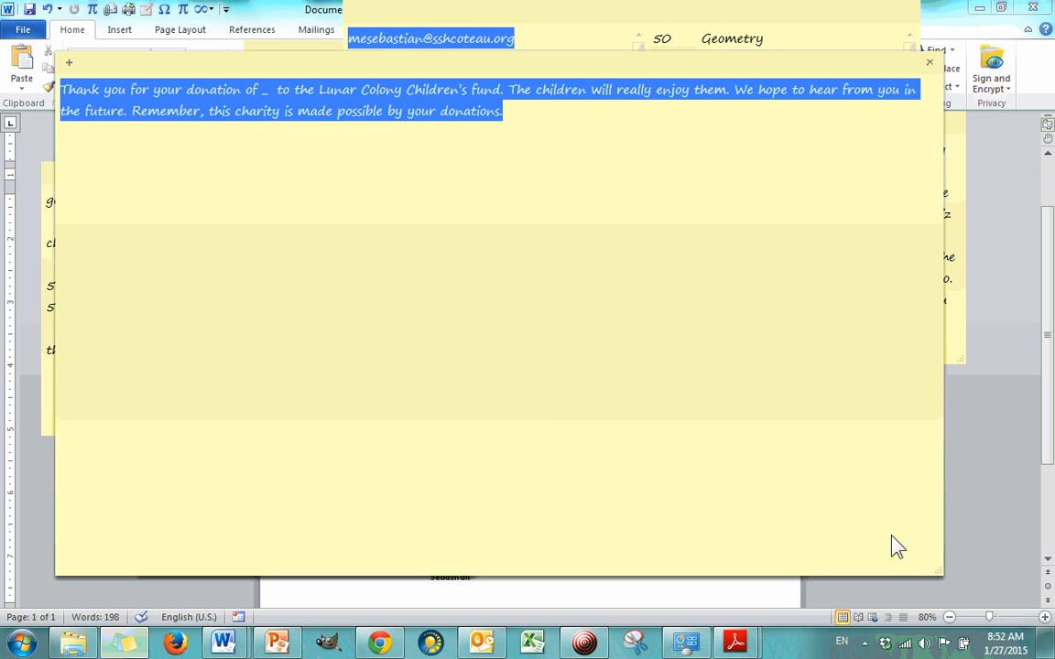
click(973, 471)
Step: Try to replace the letter's body placeholder with the copied message in its original formatting
click(583, 467)
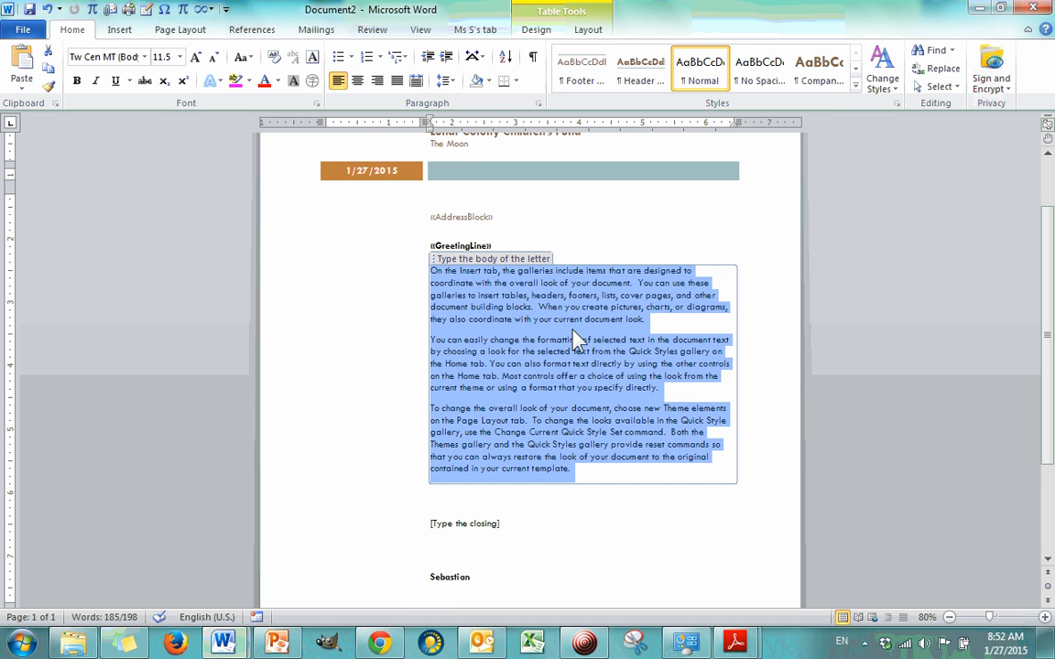
right_click(508, 314)
key(Escape)
text(Thank you for your donation of __ to the Lunar Colony Children's fund. The children will really enjoy them. We hope to hear from you in the future. Remember, this charity is made possible by your donations.)
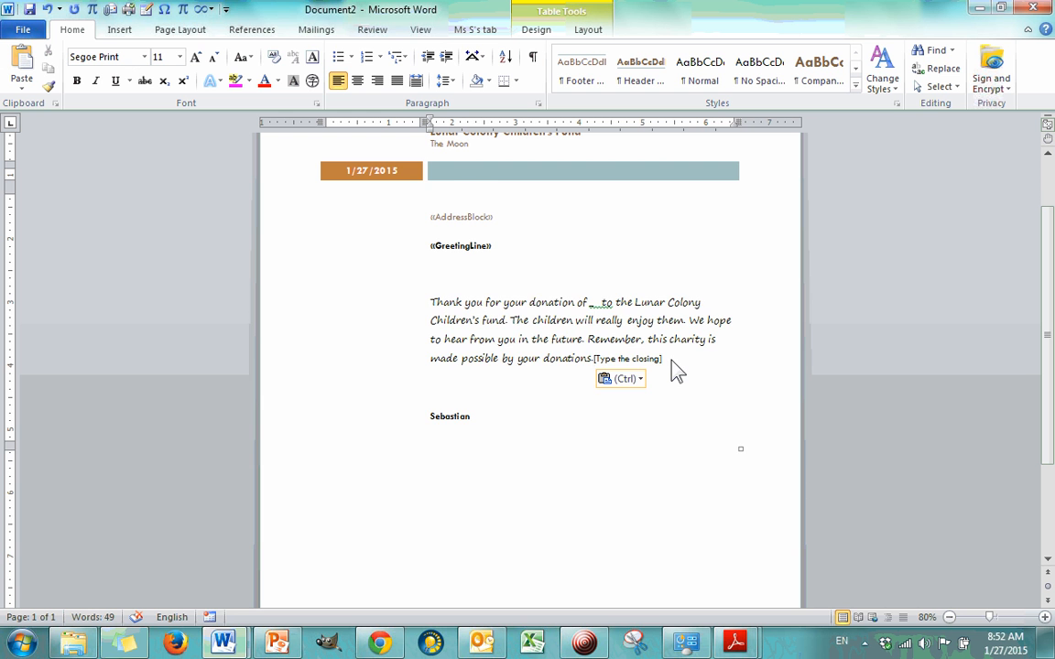
key(ctrl+z)
Step: Replace the letter's body placeholder with the copied thank-you message, using the Merge Formatting paste option
right_click(552, 335)
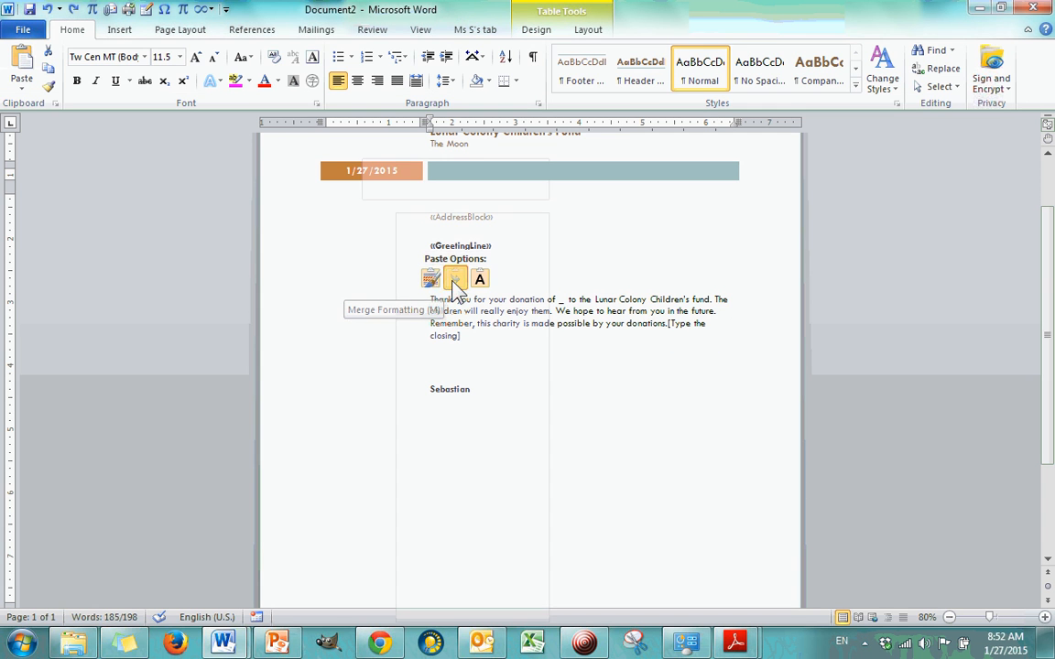
click(454, 280)
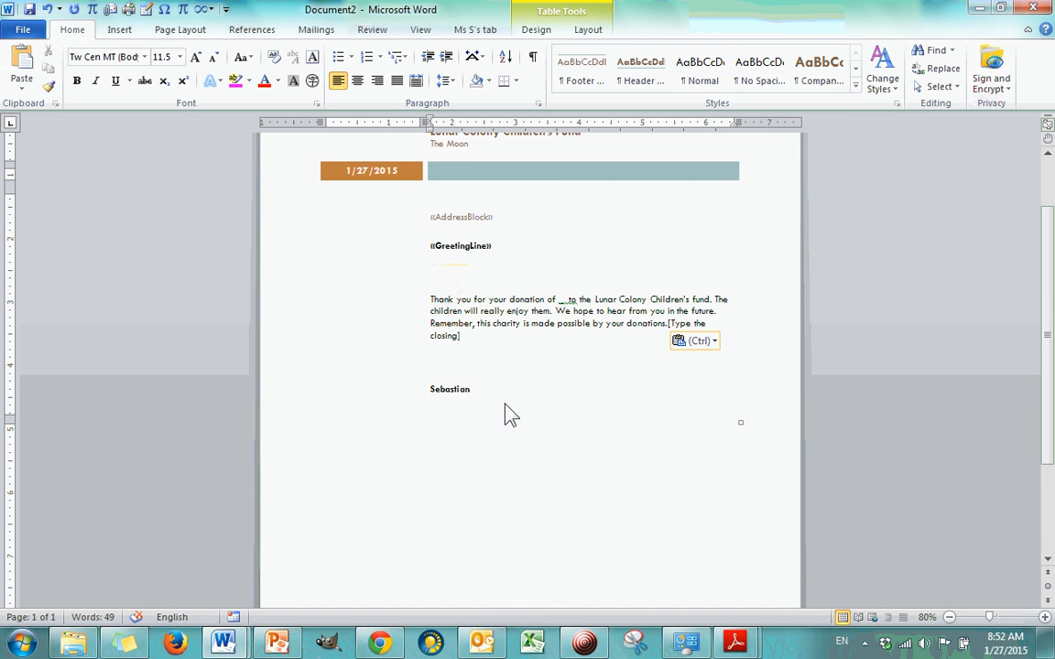
scroll(508, 412, up, 2)
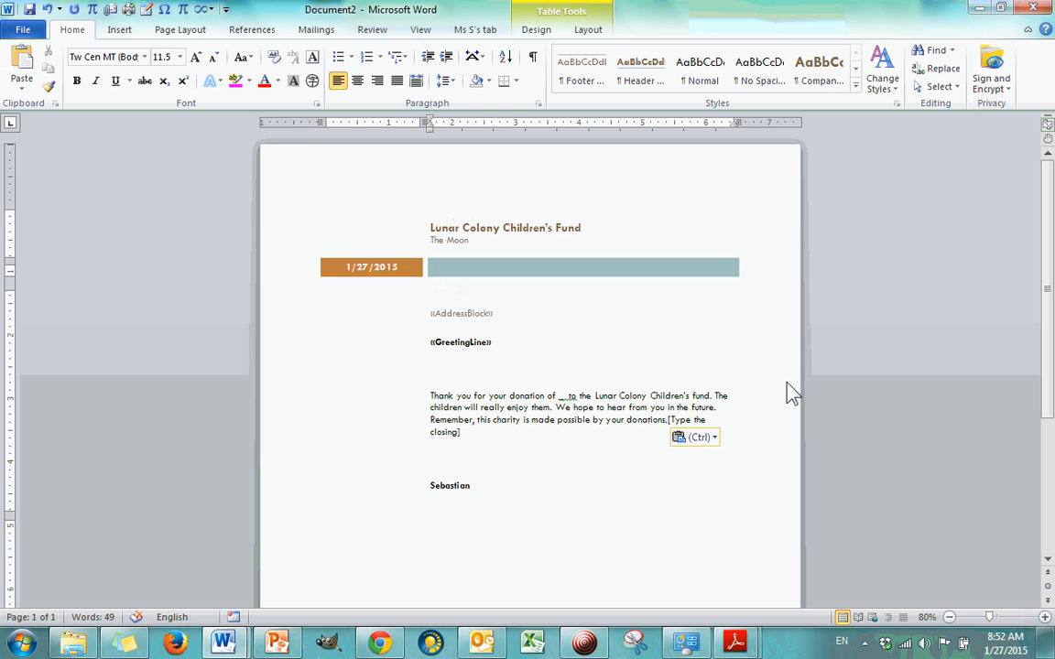
Step: Set the font size of the whole letter to 18
key(ctrl+a)
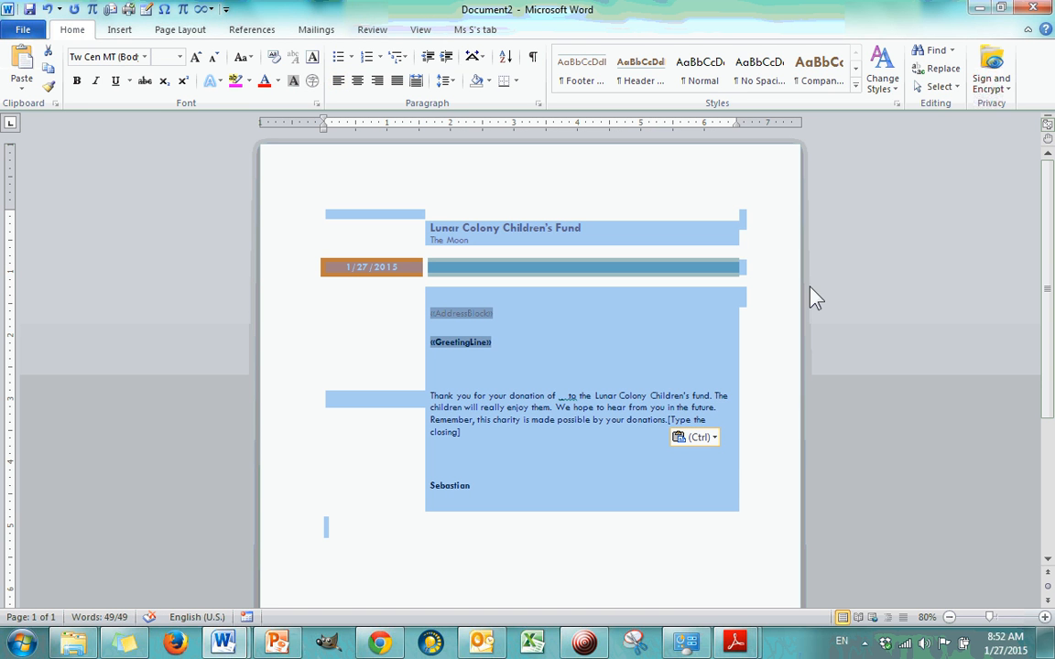
click(958, 88)
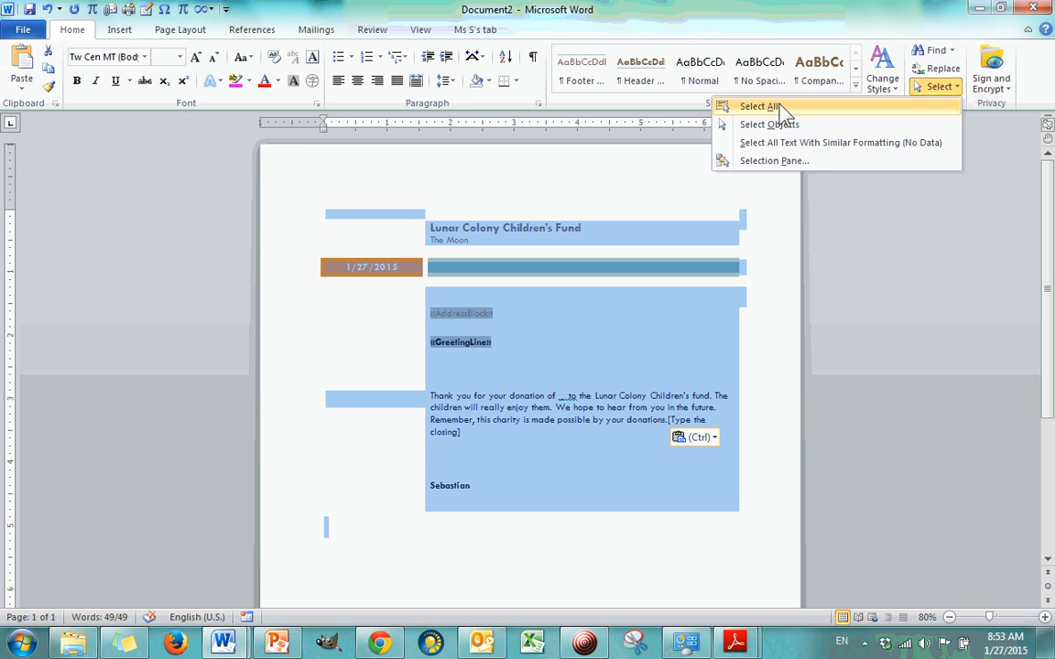
key(Escape)
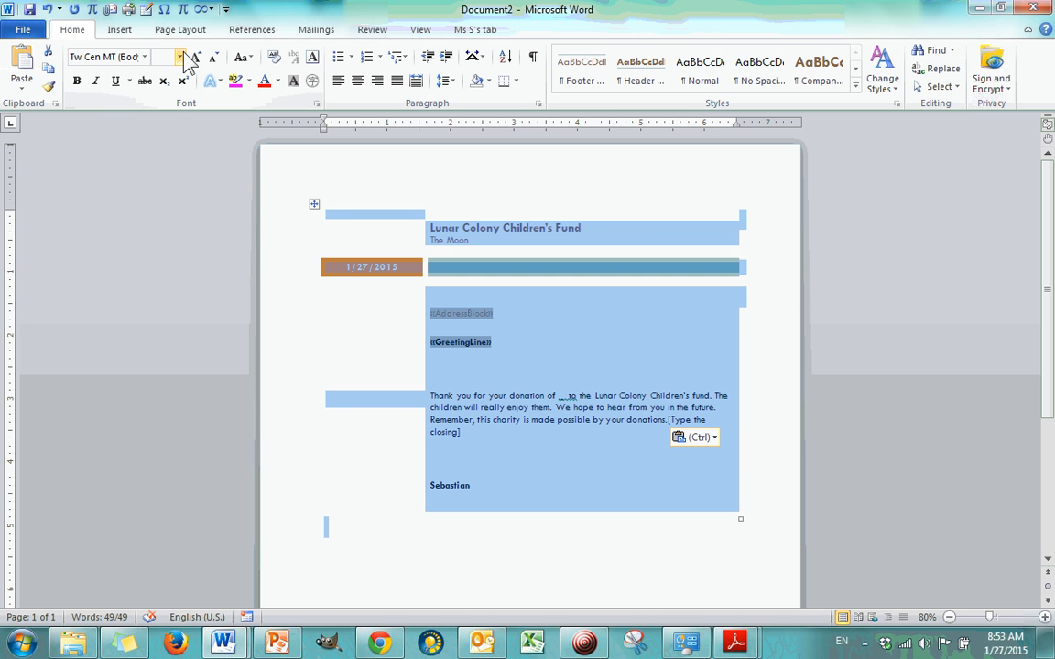
click(179, 57)
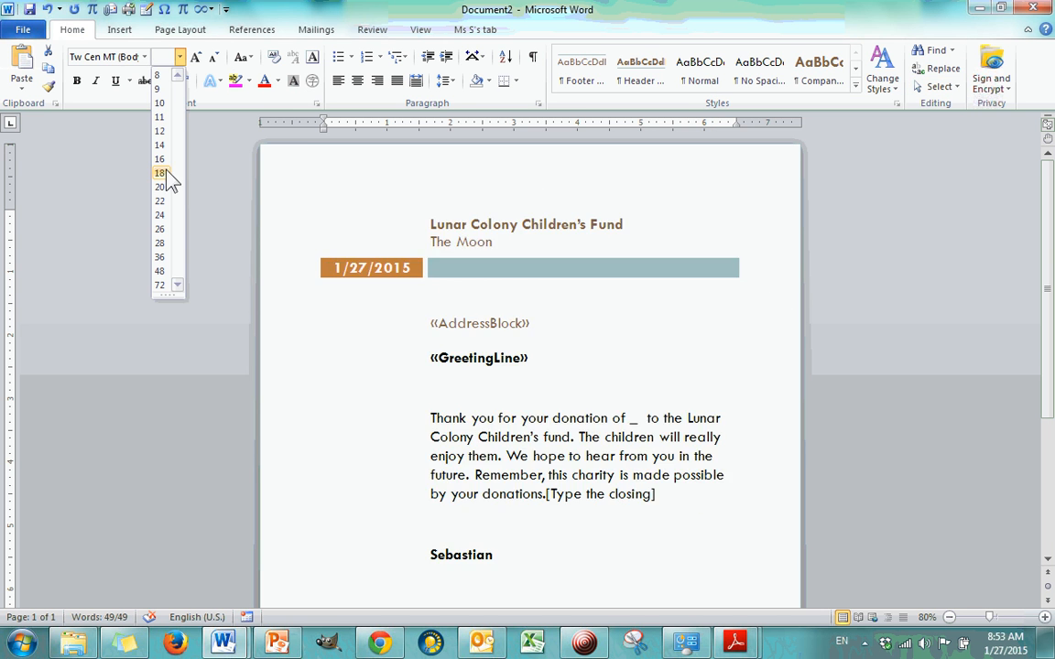
click(163, 173)
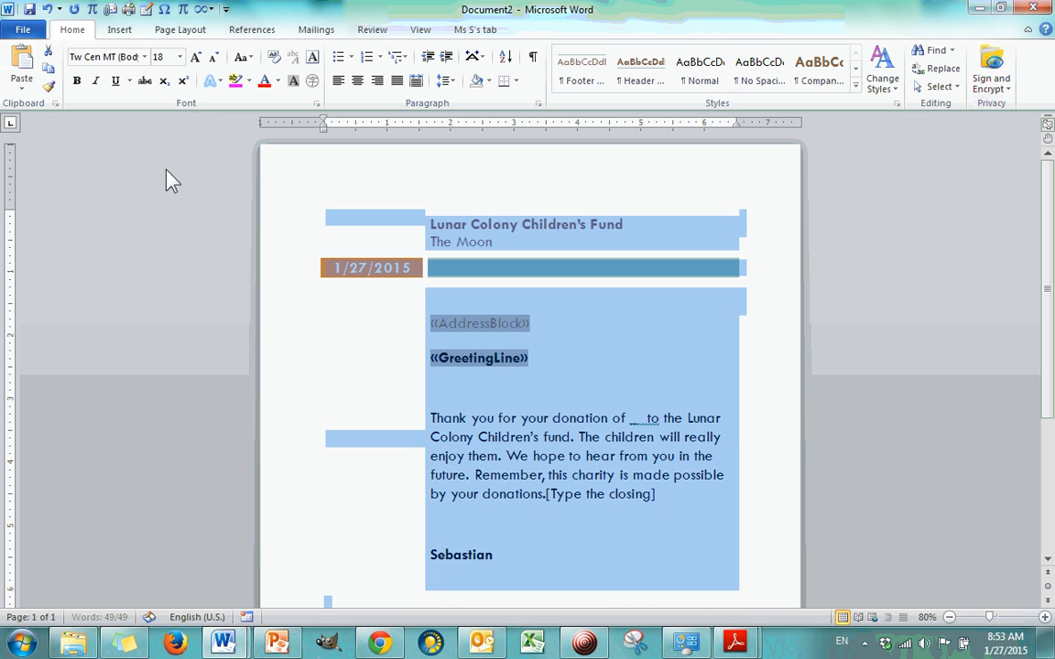
Step: Zoom the letter to 100% and review the address block, greeting line, thank-you message and sender name
click(568, 333)
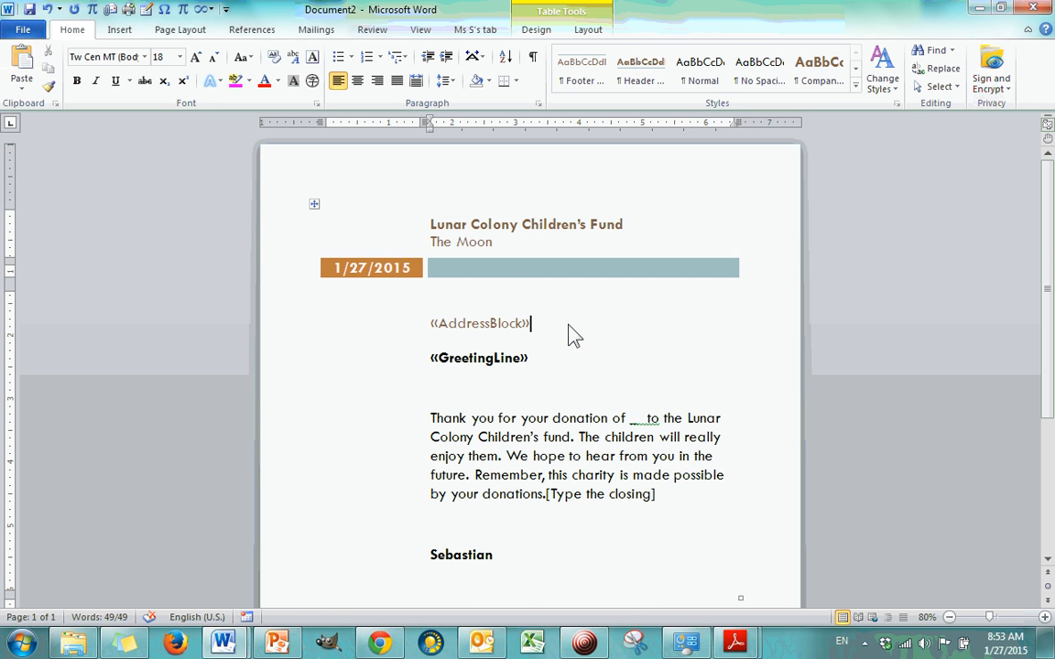
click(1044, 617)
click(1045, 617)
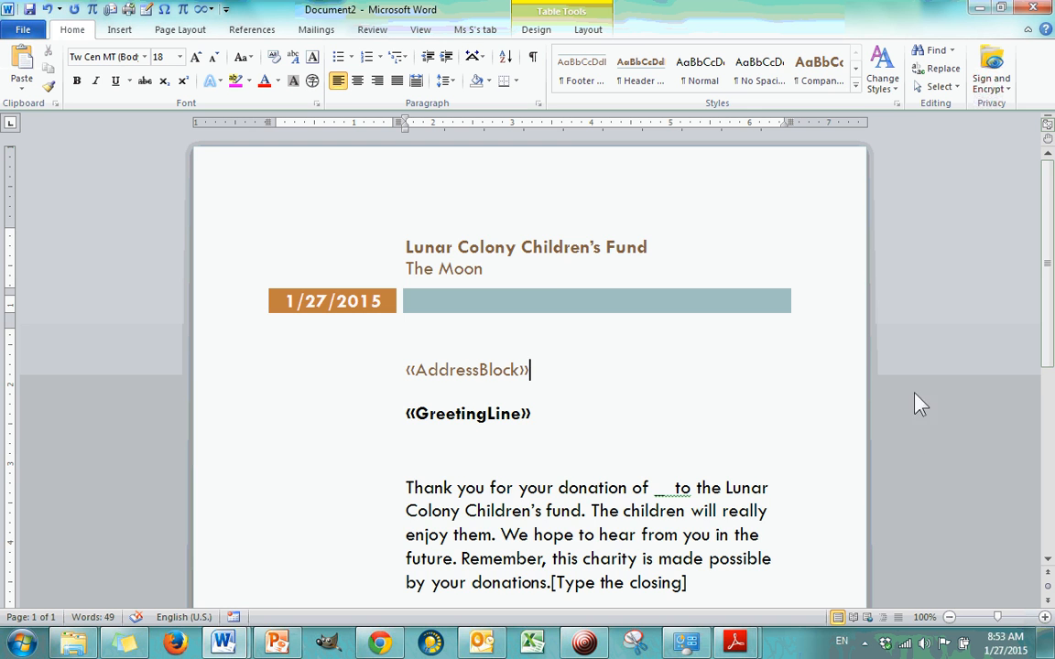
scroll(518, 276, down, 3)
scroll(499, 251, up, 2)
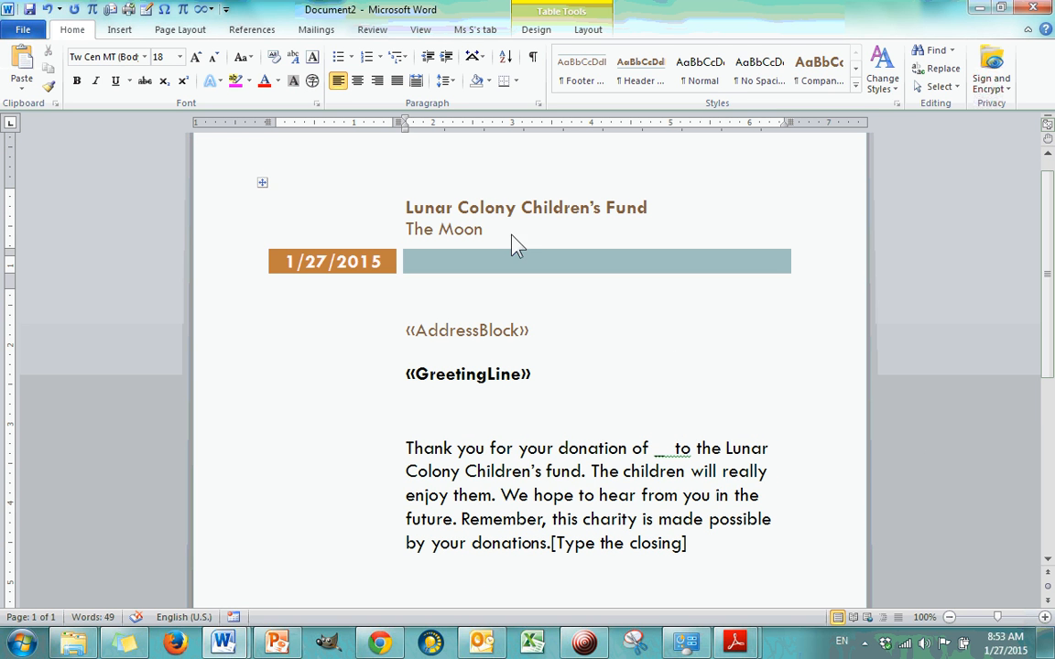
click(411, 332)
click(511, 376)
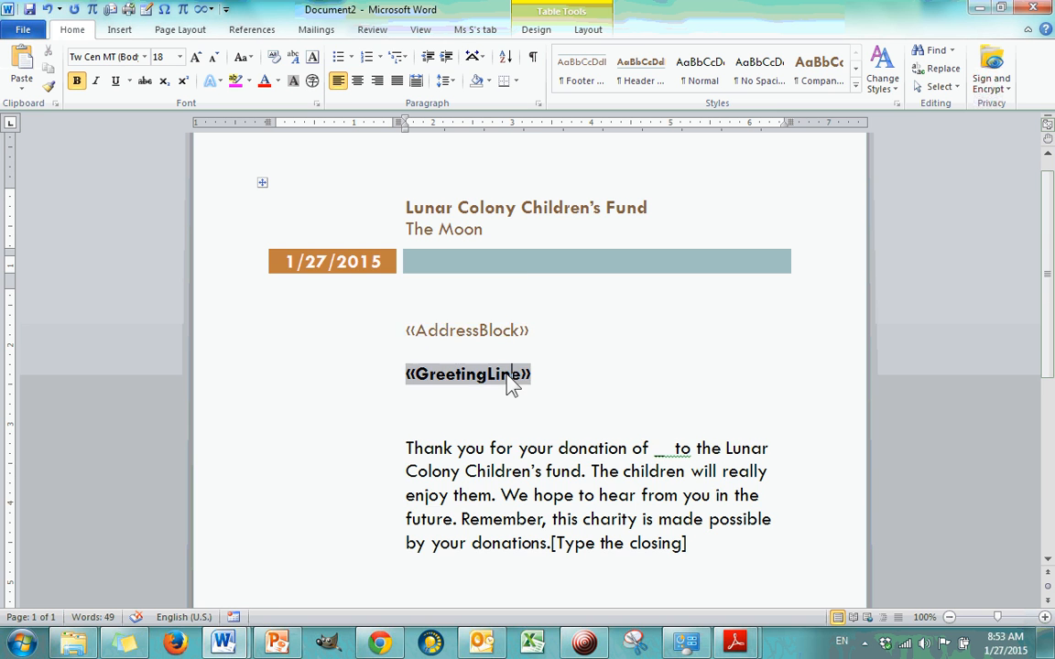
scroll(550, 330, down, 5)
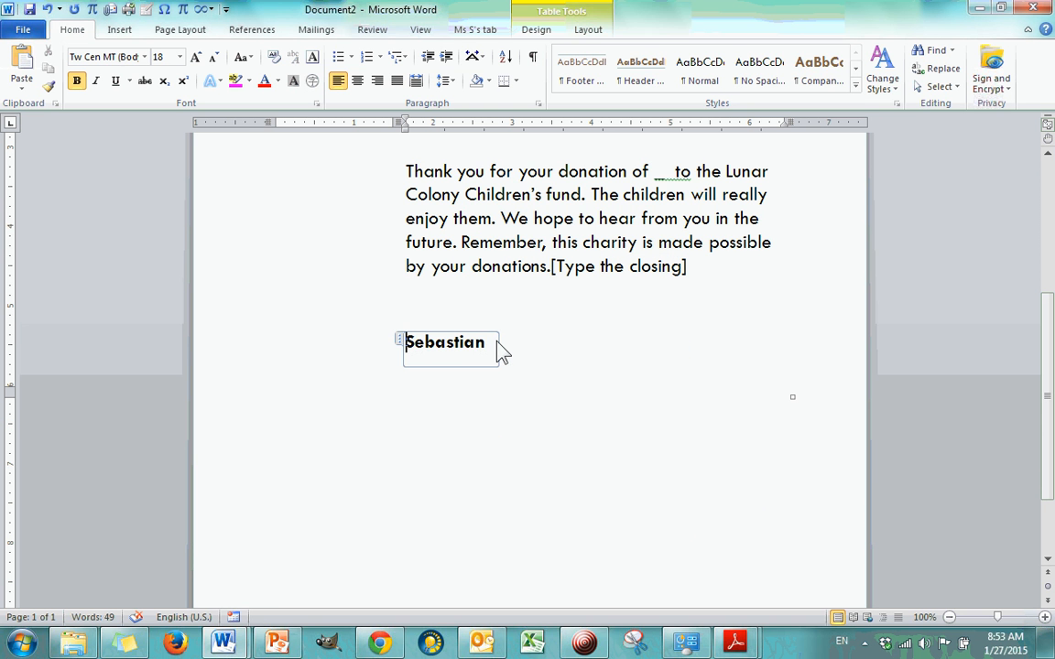
scroll(499, 355, up, 2)
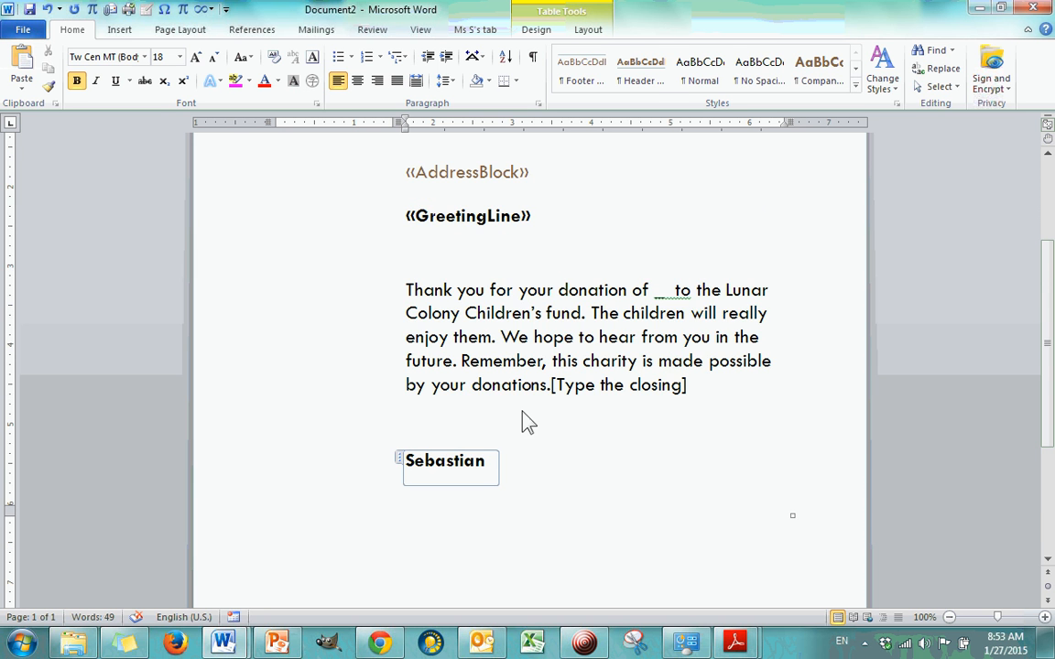
Step: Check the document's author in its properties and put the title President before the sender's surname in the signature
click(27, 29)
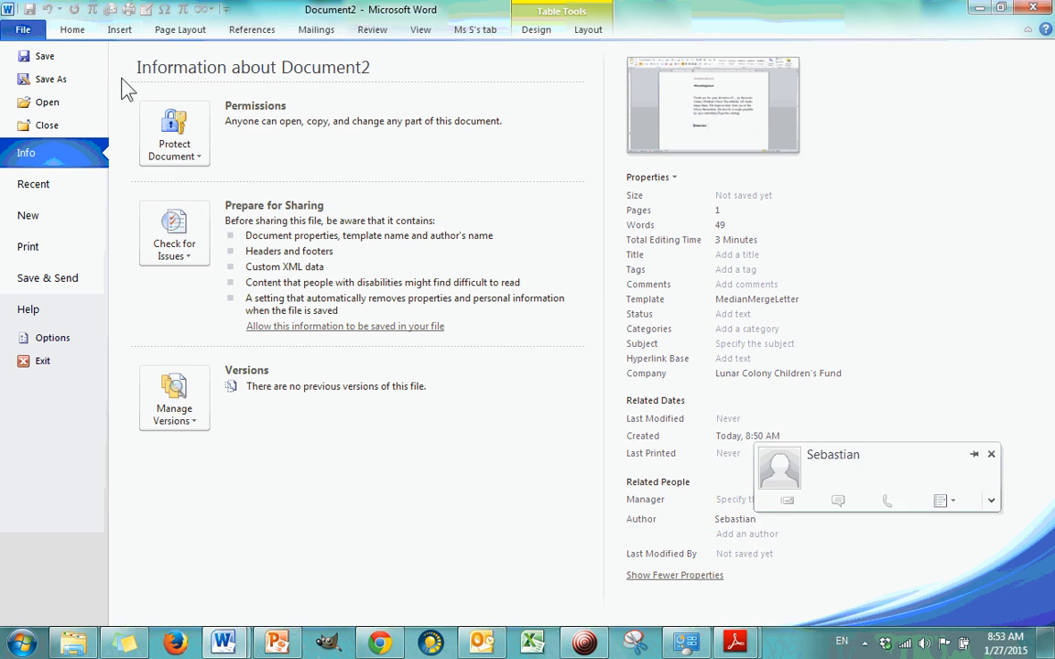
click(71, 30)
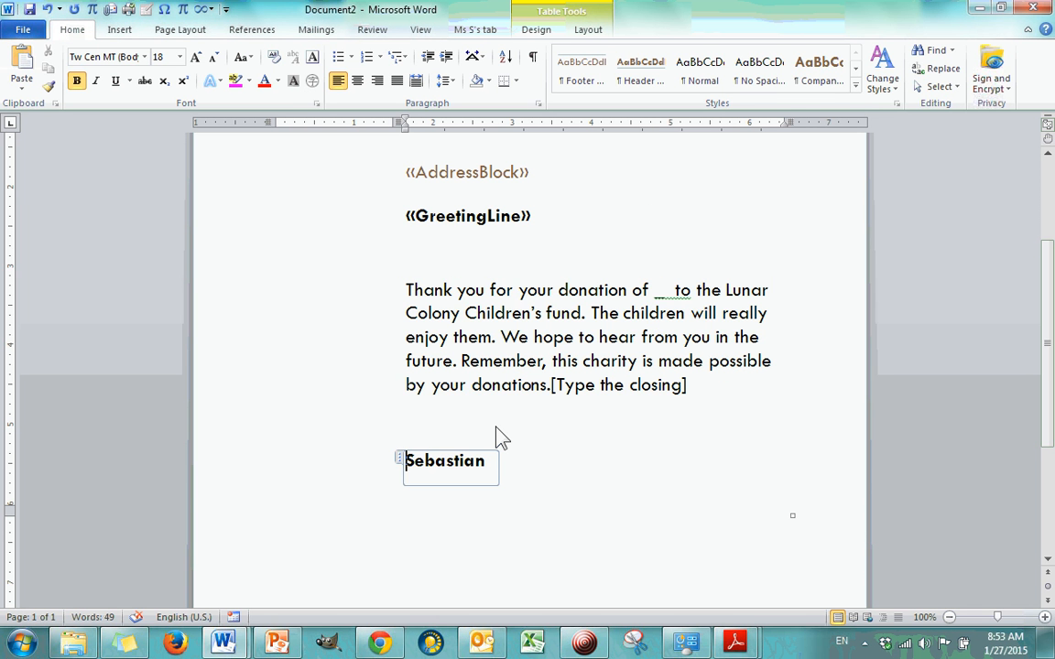
text(Melaine)
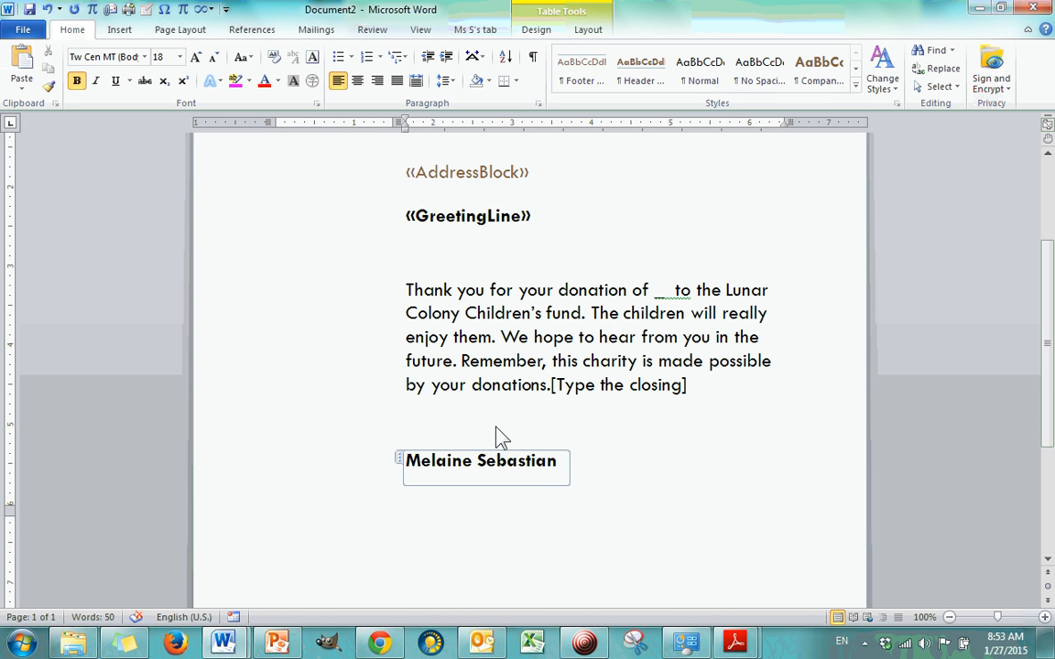
key(BackSpace)
key(BackSpace)
key(BackSpace)
key(BackSpace)
key(BackSpace)
key(BackSpace)
key(BackSpace)
key(BackSpace)
text(President)
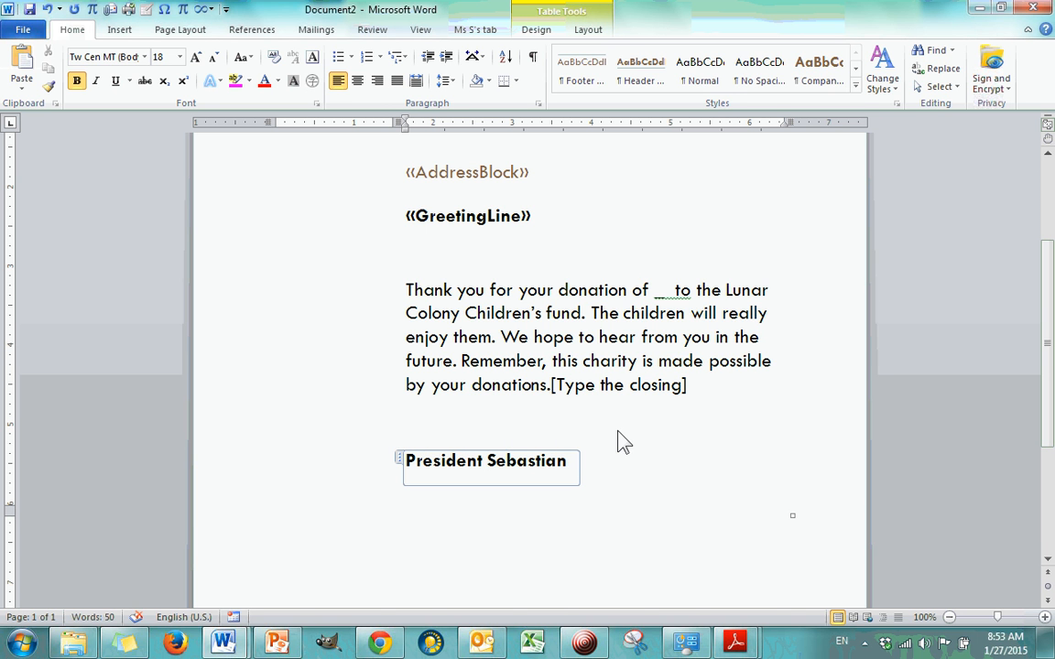
Step: Move the closing placeholder onto its own line, leaving one blank line after the thank-you message
scroll(581, 396, up, 3)
scroll(565, 396, down, 2)
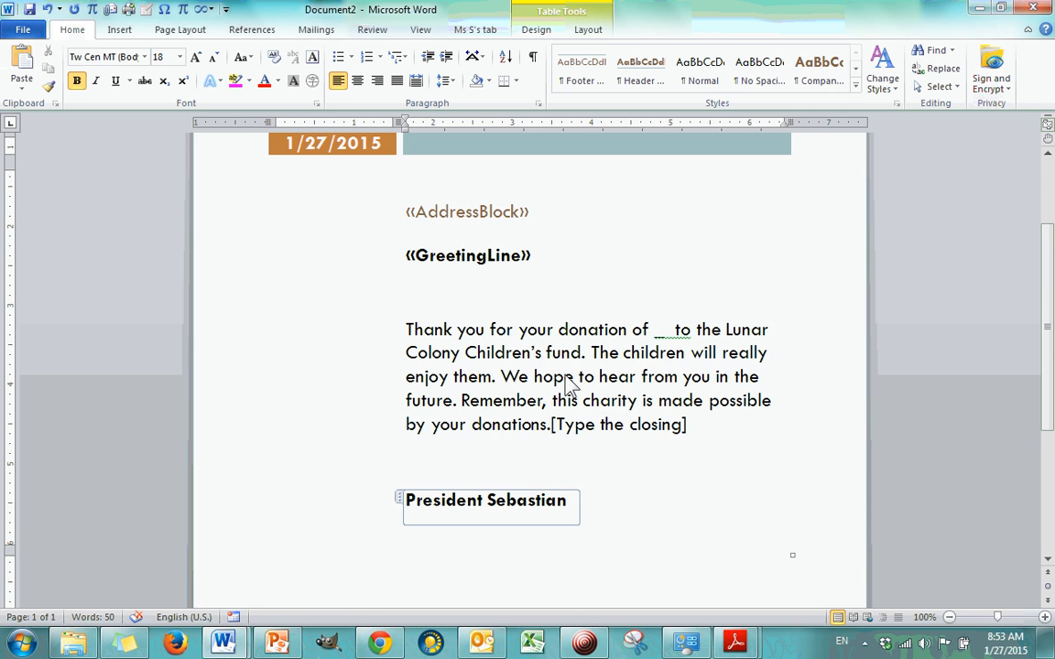
click(554, 428)
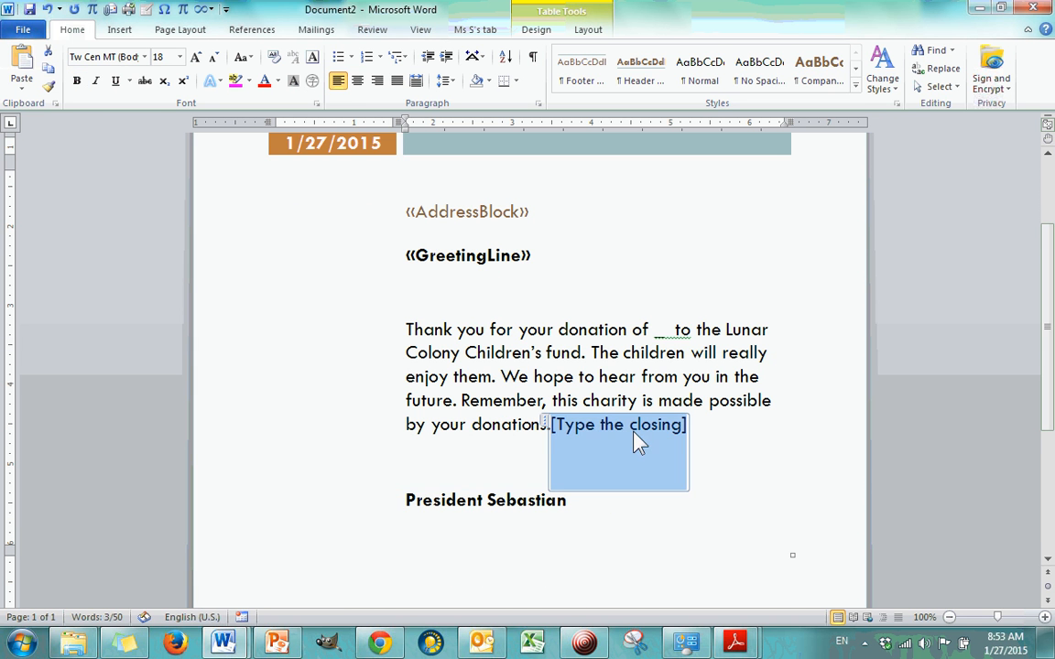
click(547, 430)
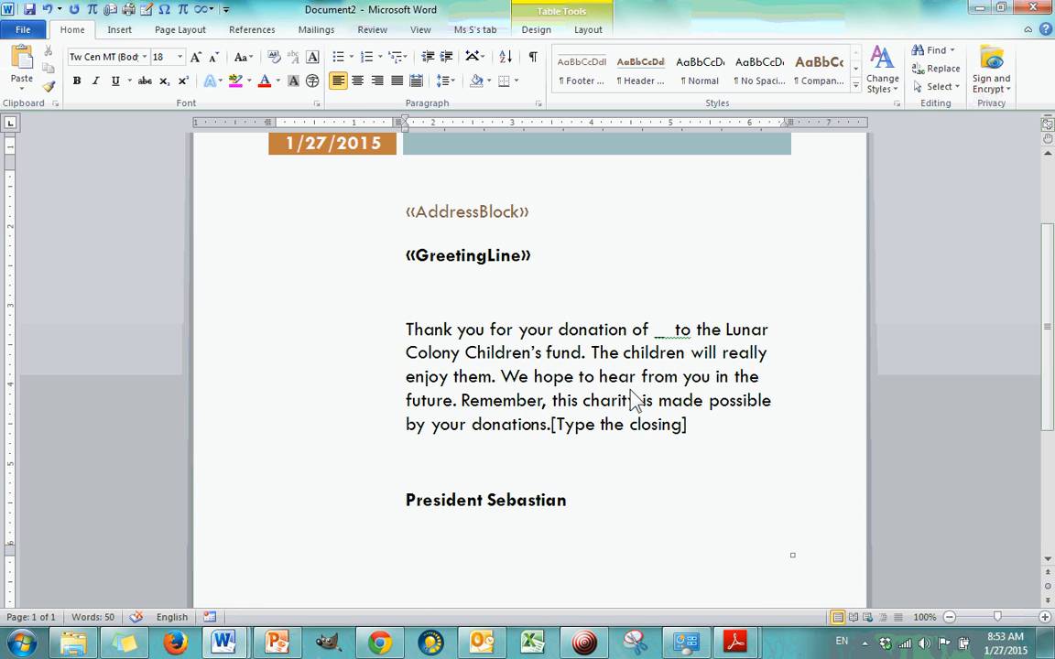
key(Return)
key(Return)
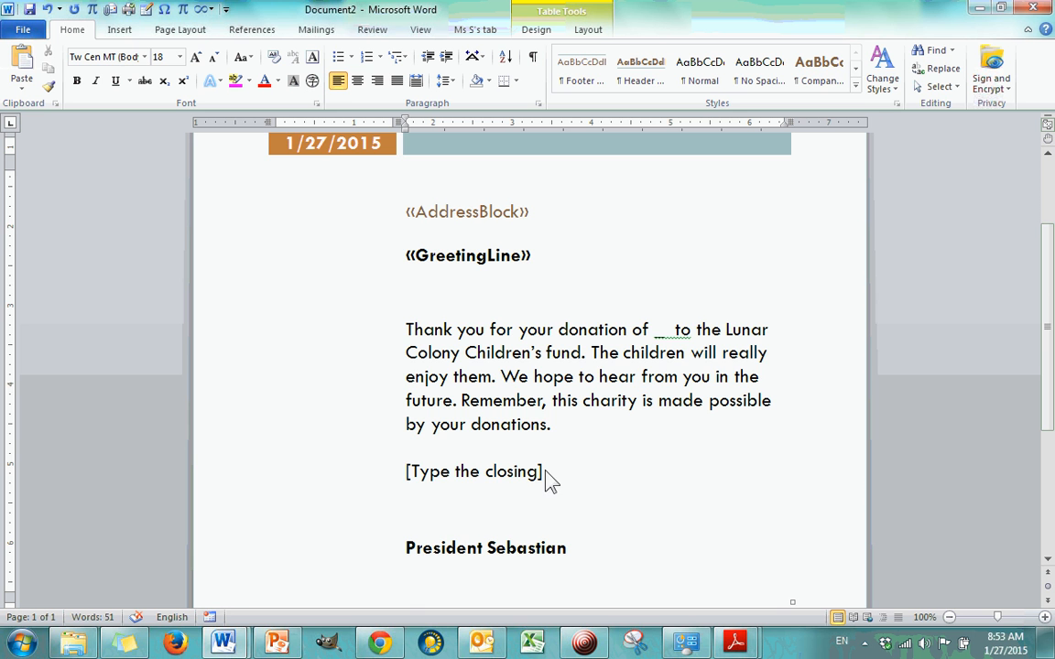
scroll(641, 485, up, 1)
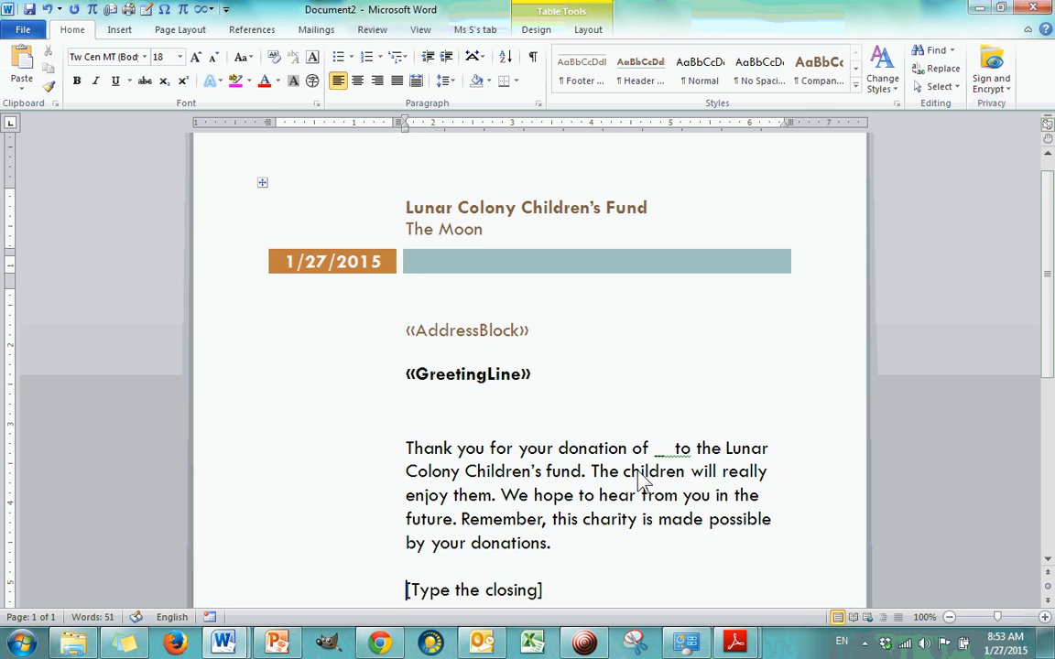
scroll(640, 480, down, 2)
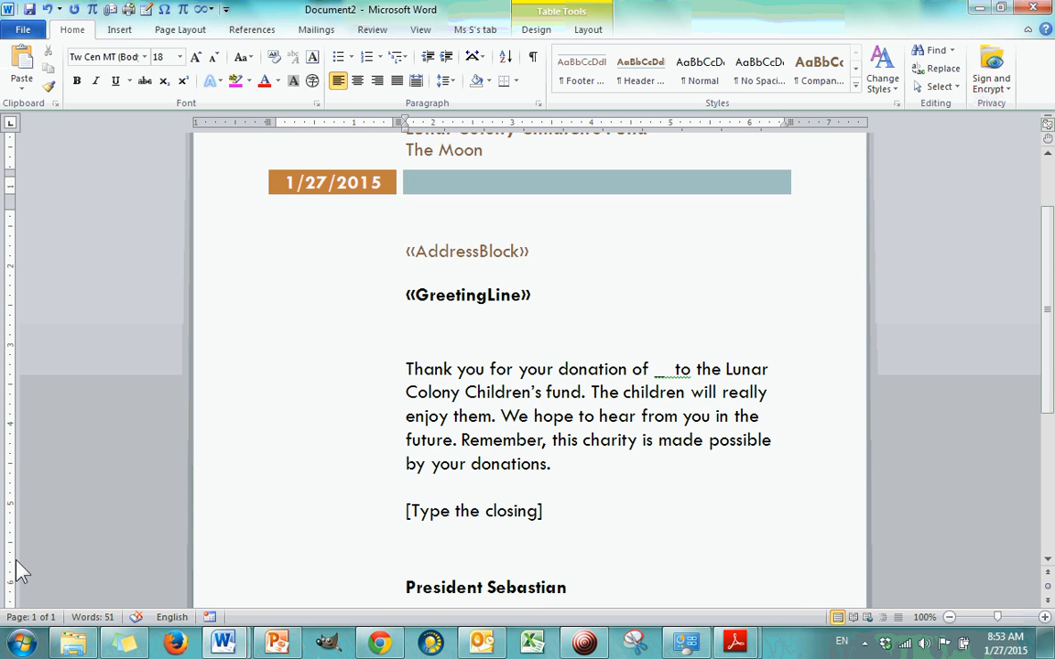
Step: Switch to File Explorer, open the List of donors workbook in Excel and maximize its window
click(74, 643)
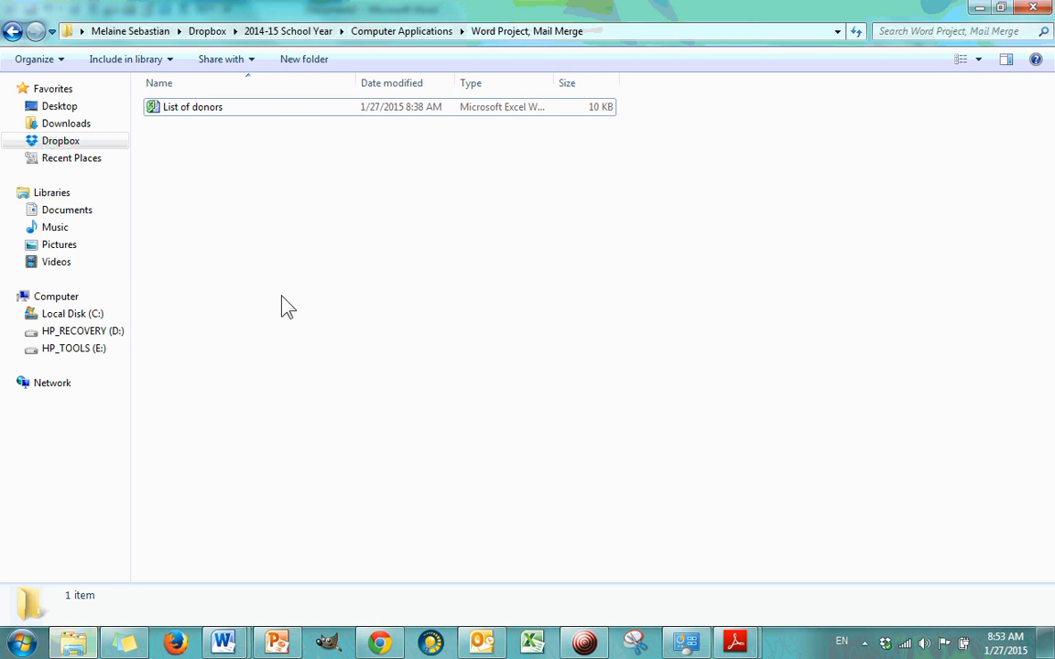
click(238, 117)
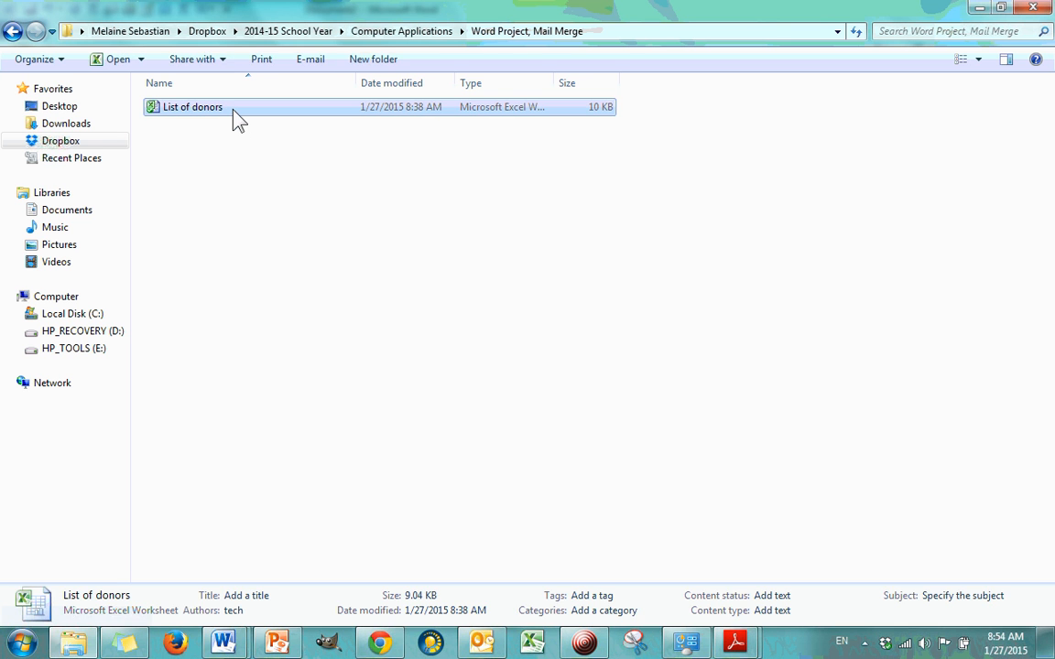
double_click(237, 117)
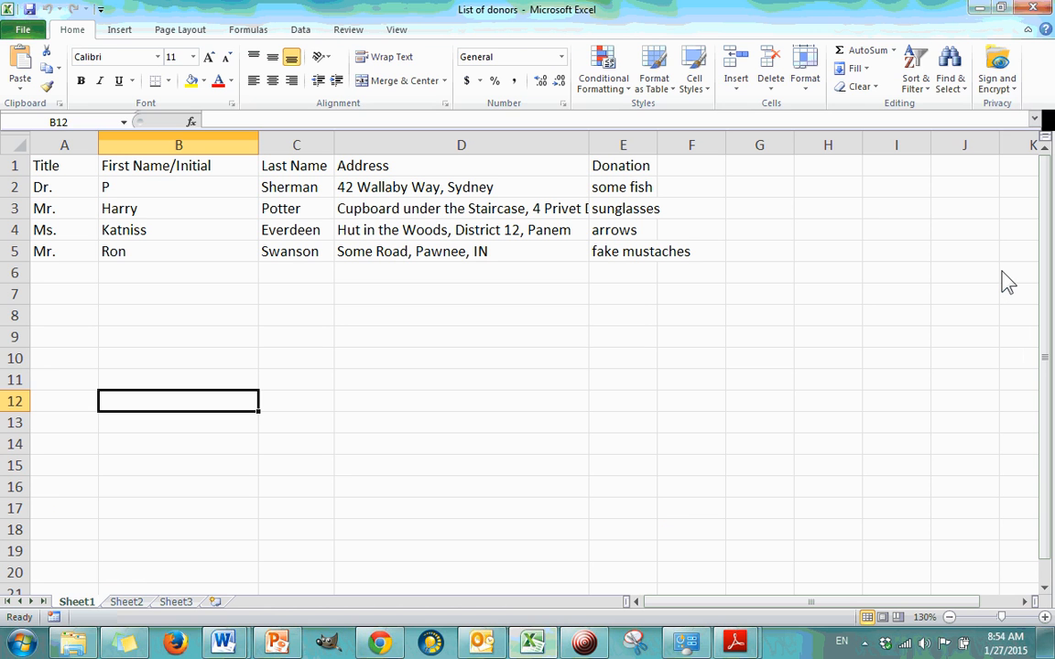
click(998, 272)
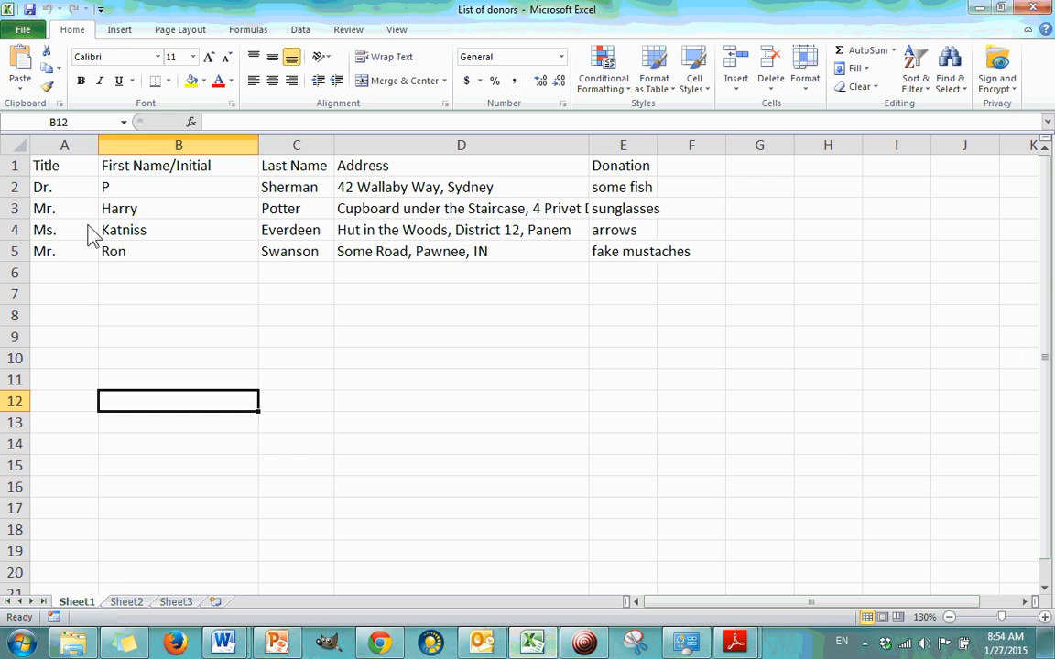
Step: Examine the header row of the donor list: Title, First Name/Initial, Last Name, Address and Donation
click(71, 171)
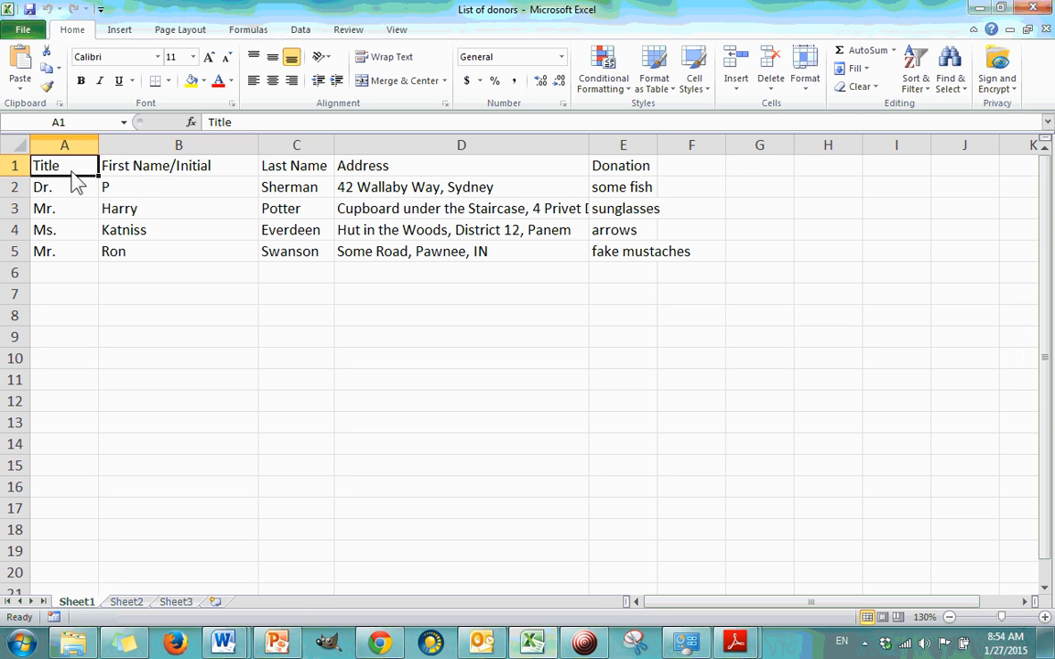
click(18, 167)
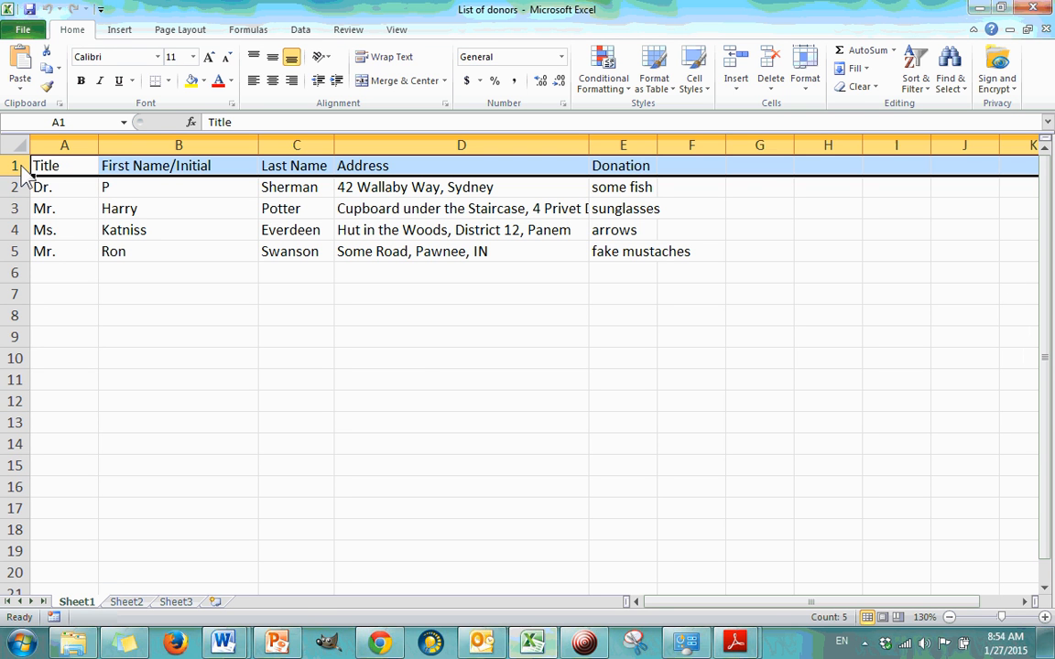
click(74, 165)
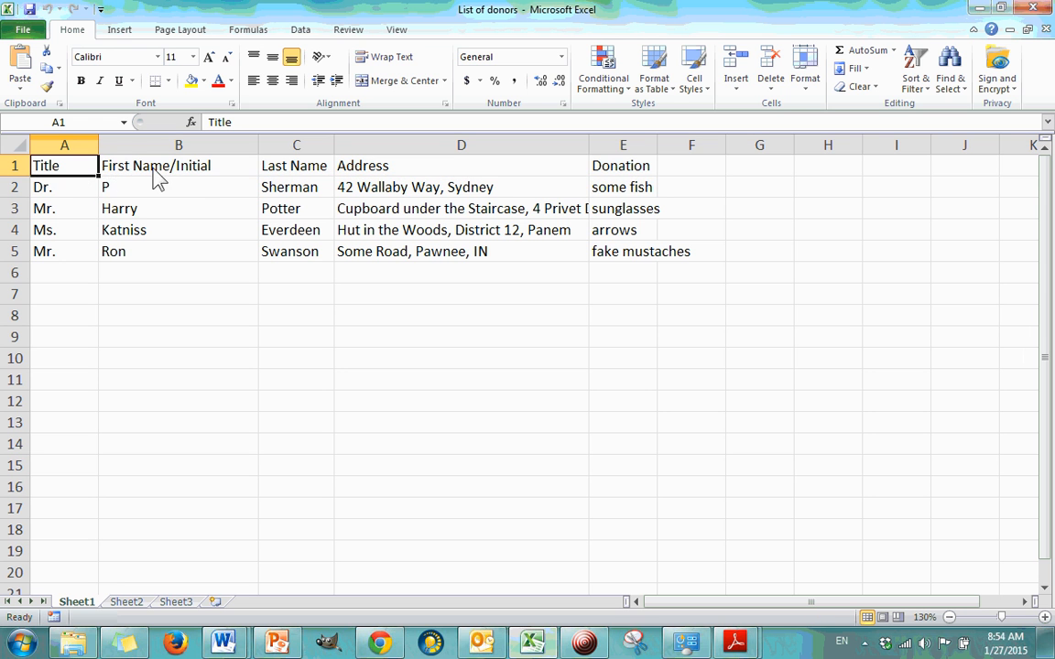
click(200, 179)
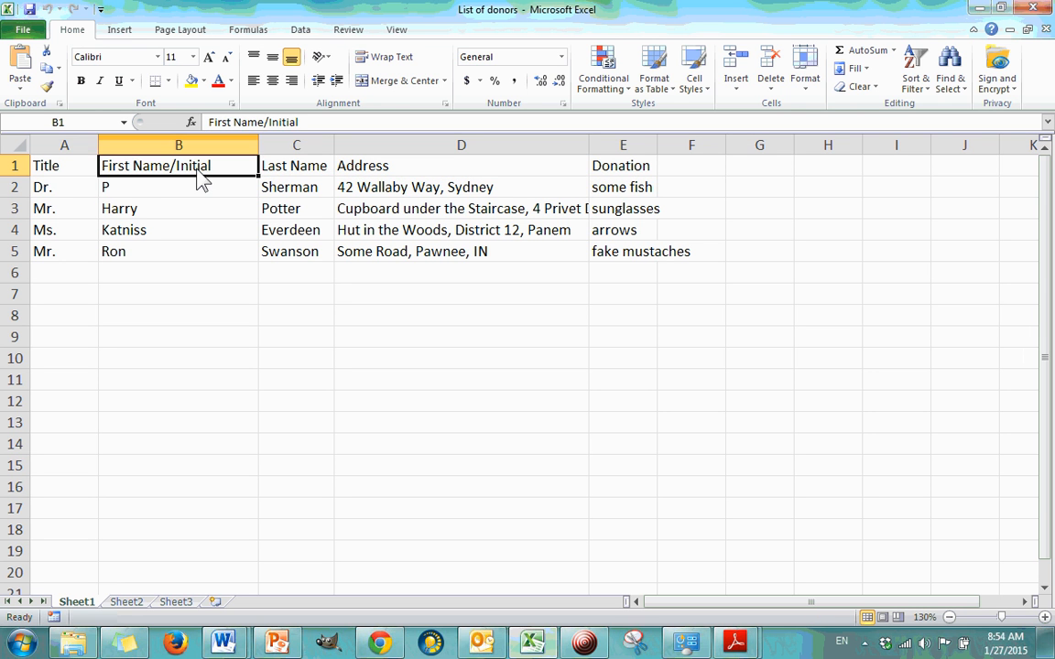
click(291, 175)
click(398, 178)
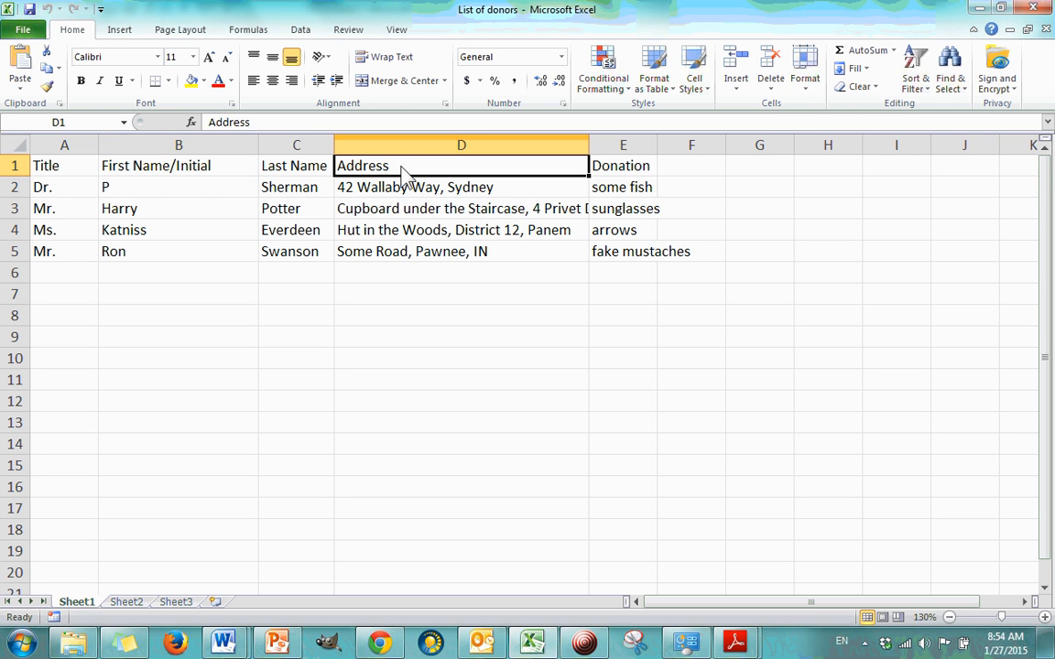
click(644, 178)
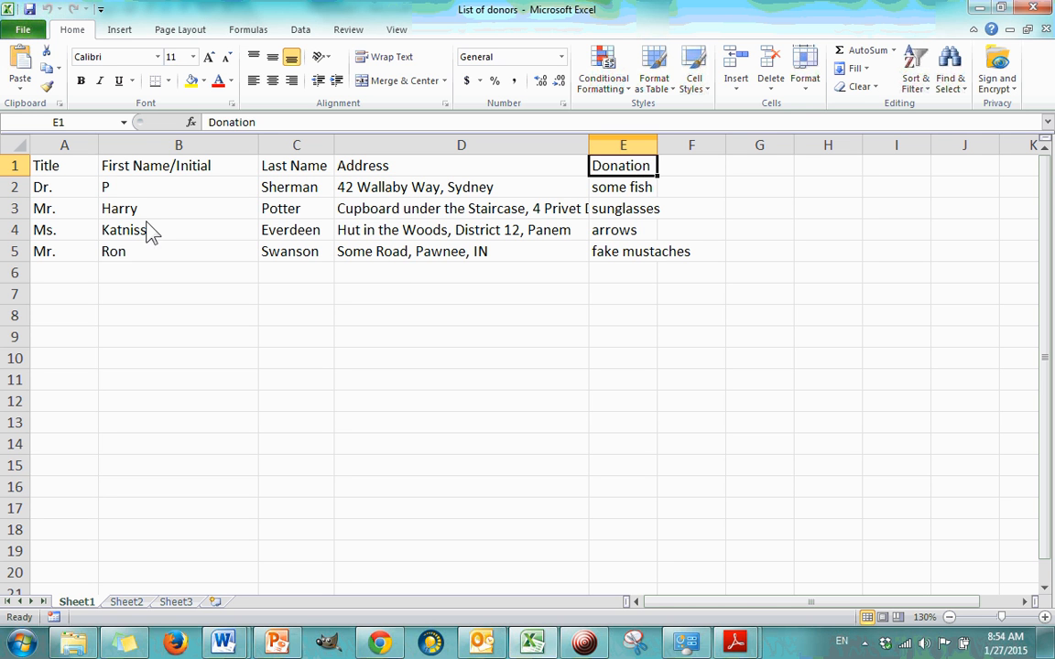
Step: Examine the donor records below the headers, comparing the first names, donations and each donor's title, name and address
drag(145, 190, 144, 253)
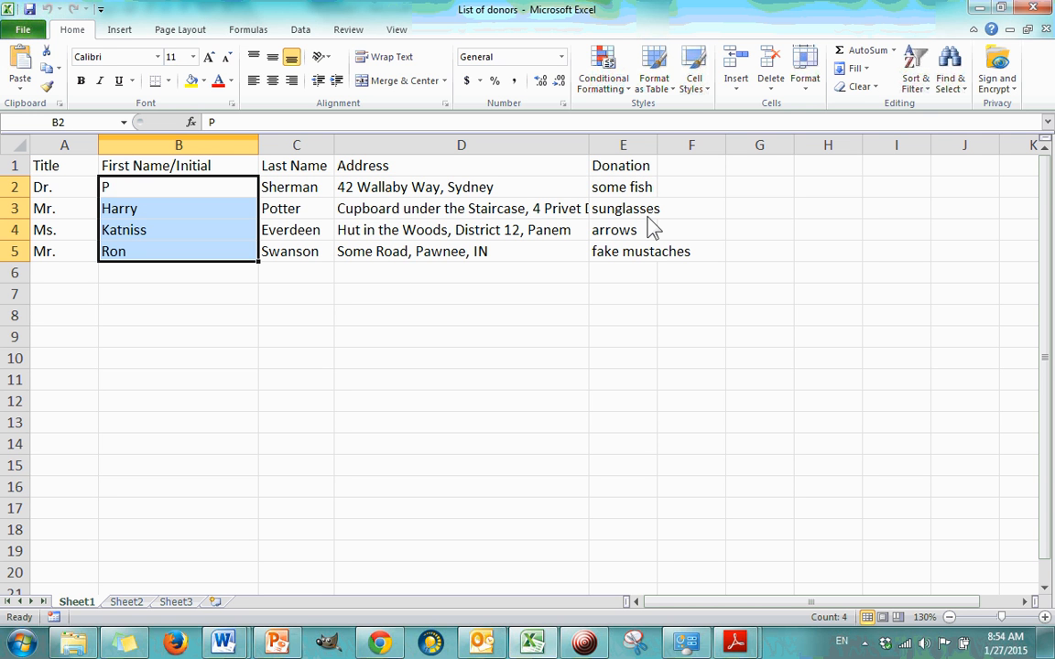
drag(641, 192, 633, 260)
click(643, 301)
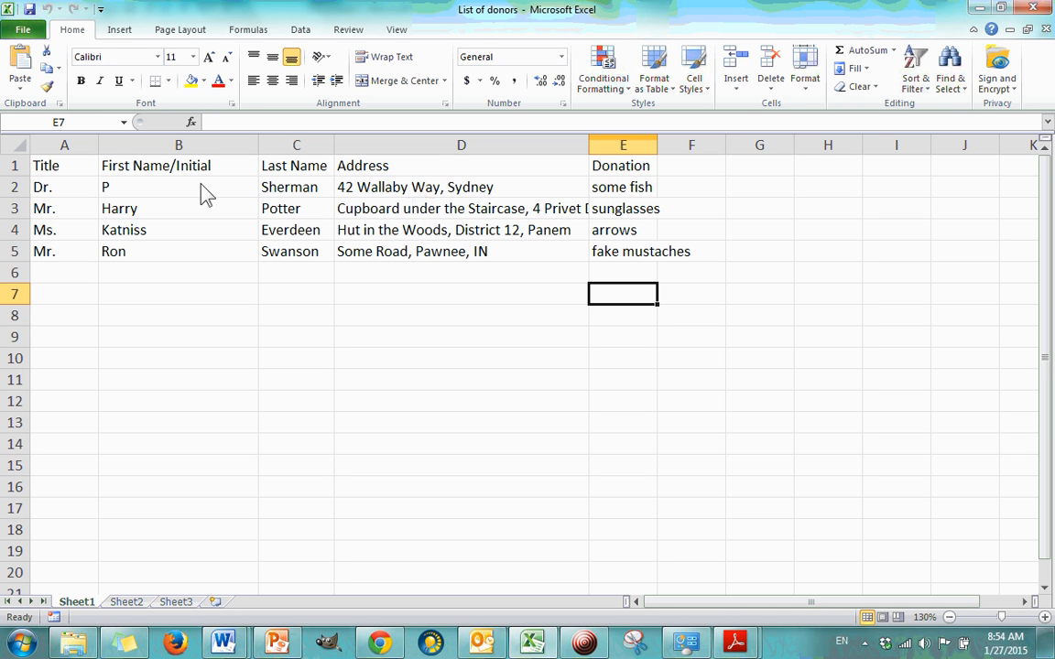
drag(41, 190, 531, 194)
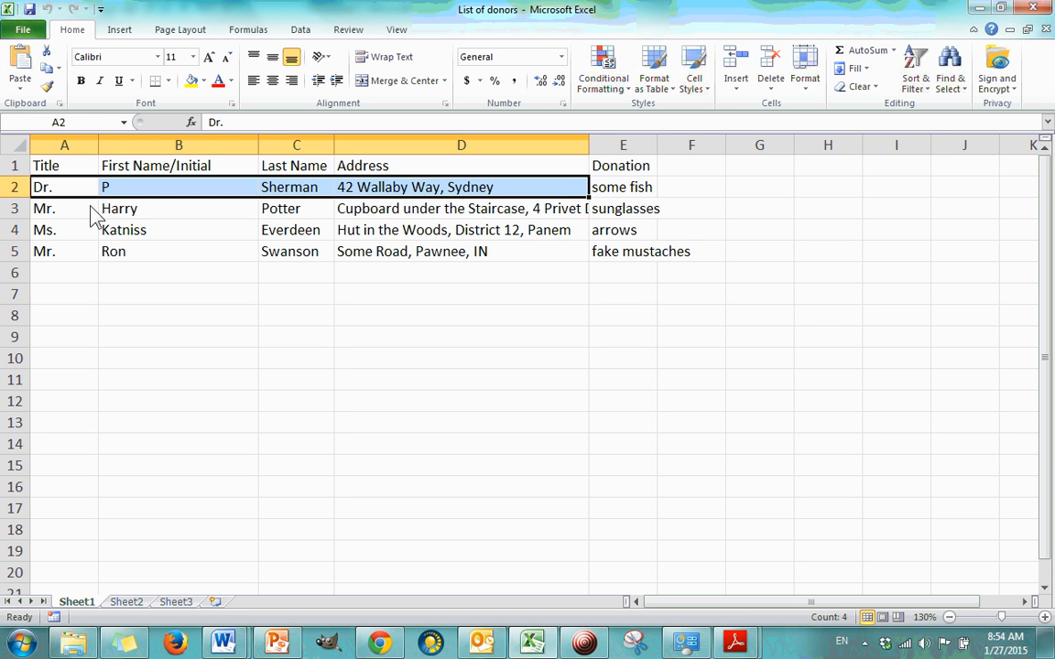
drag(91, 209, 512, 211)
drag(55, 231, 371, 229)
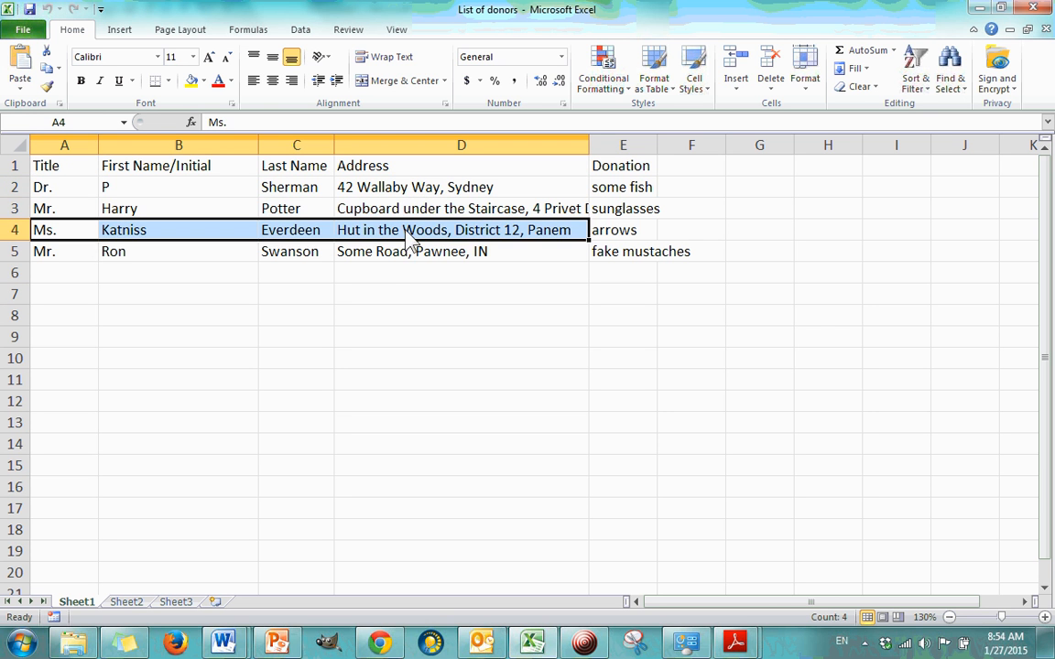
click(383, 259)
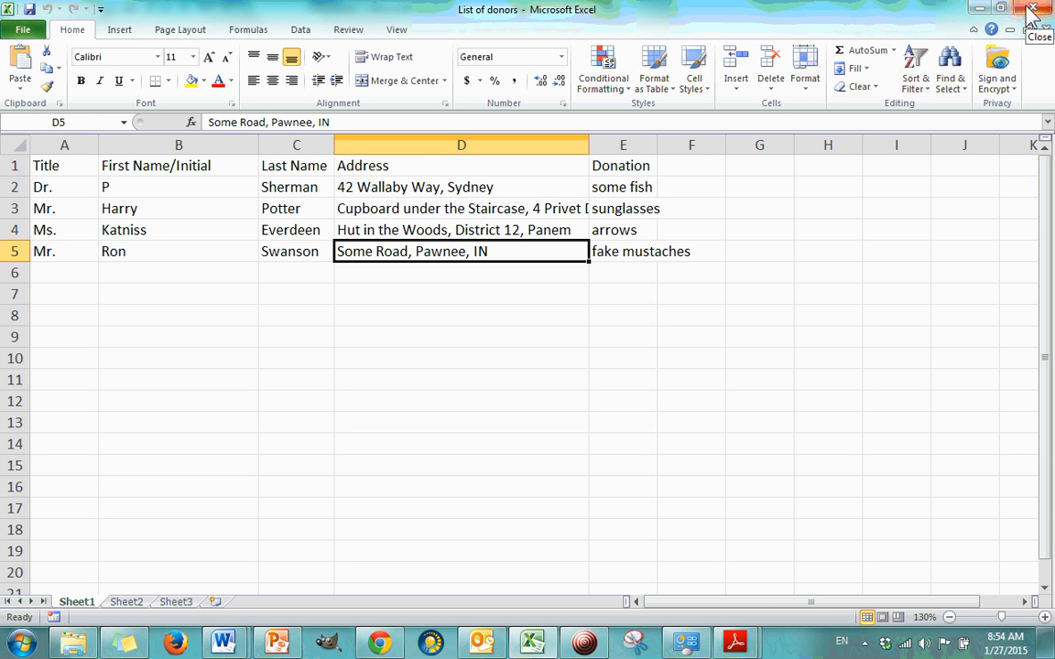
click(288, 253)
click(194, 252)
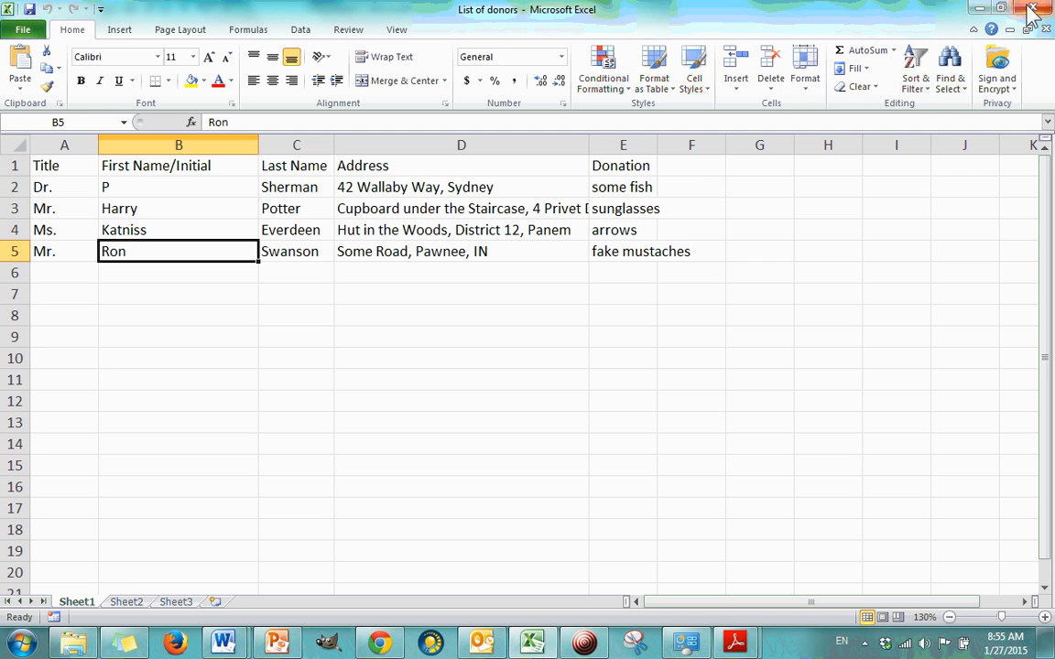
Step: Close the List of donors workbook and return to the letter in Document2 in Word
click(1030, 11)
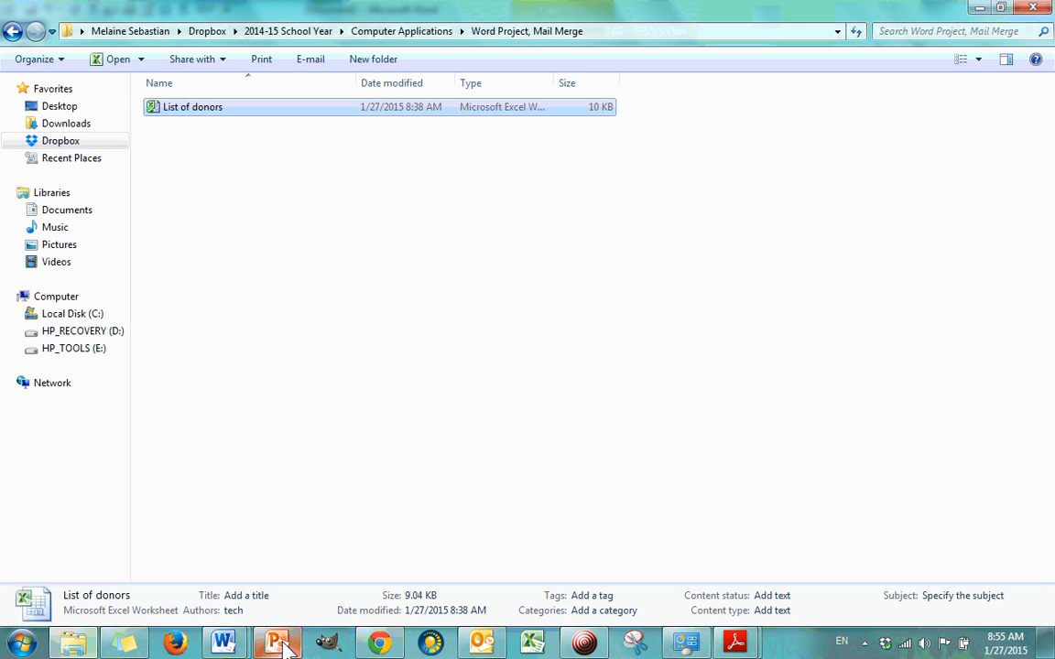
click(220, 644)
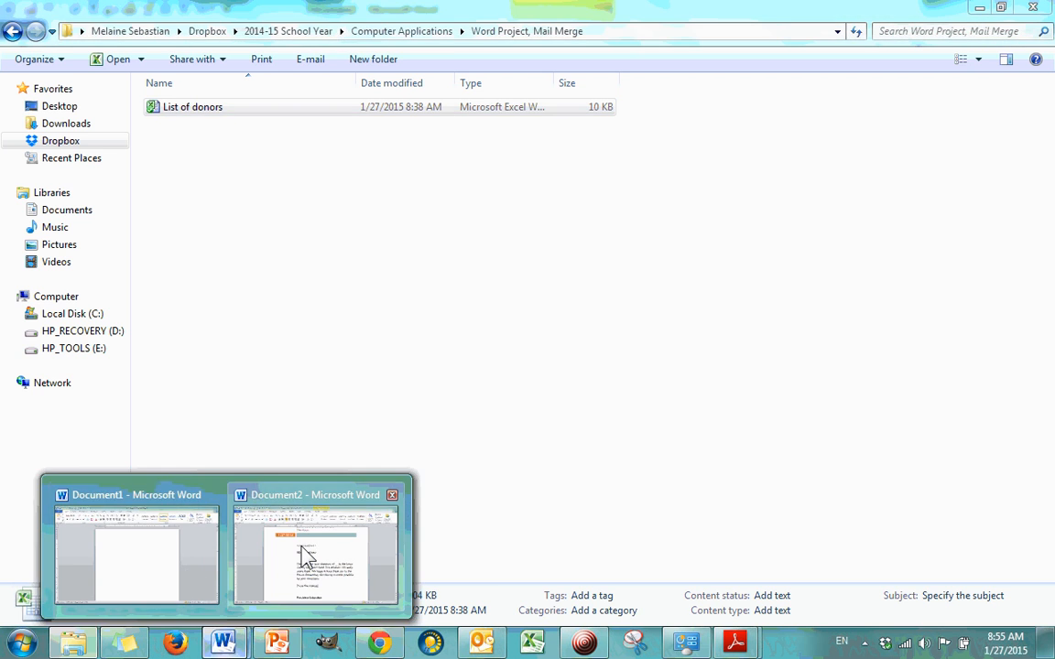
click(306, 430)
scroll(558, 252, up, 1)
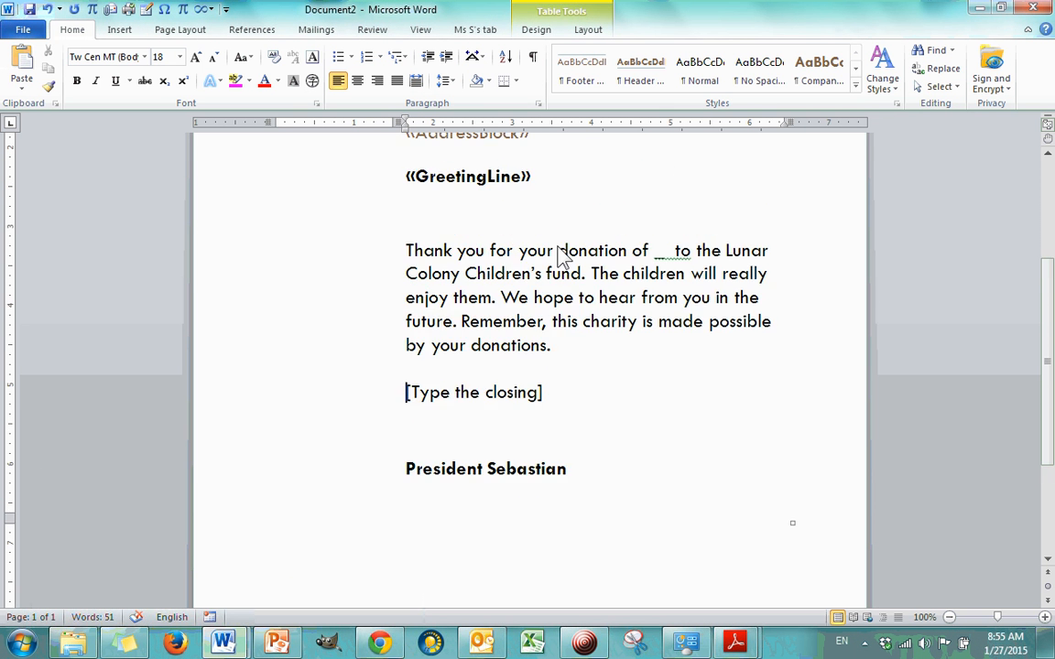
scroll(559, 254, down, 2)
scroll(561, 256, up, 6)
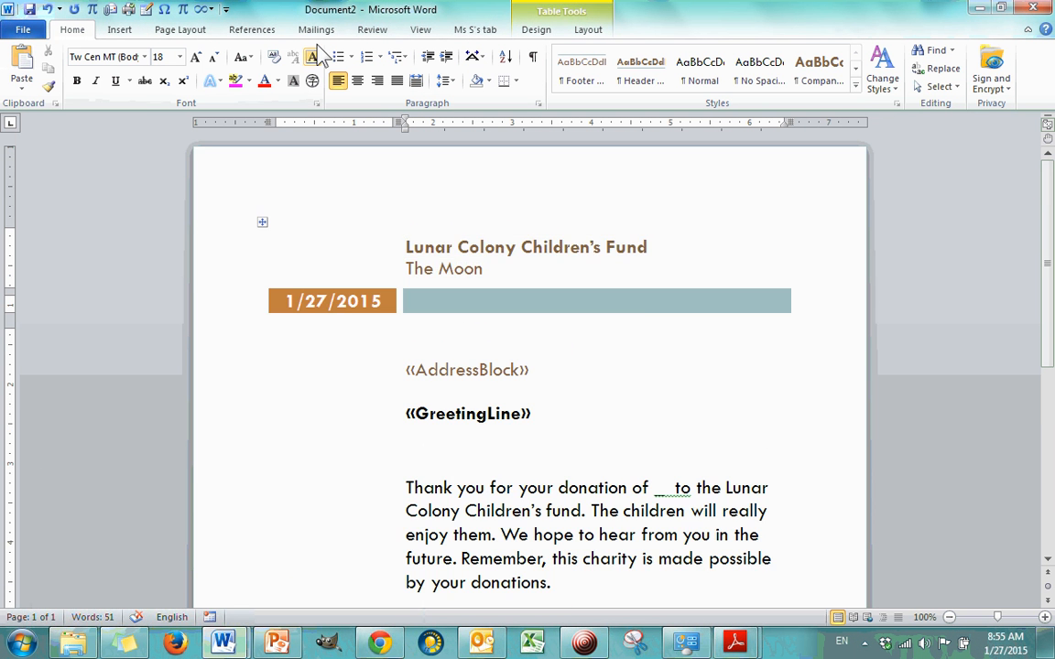
click(317, 30)
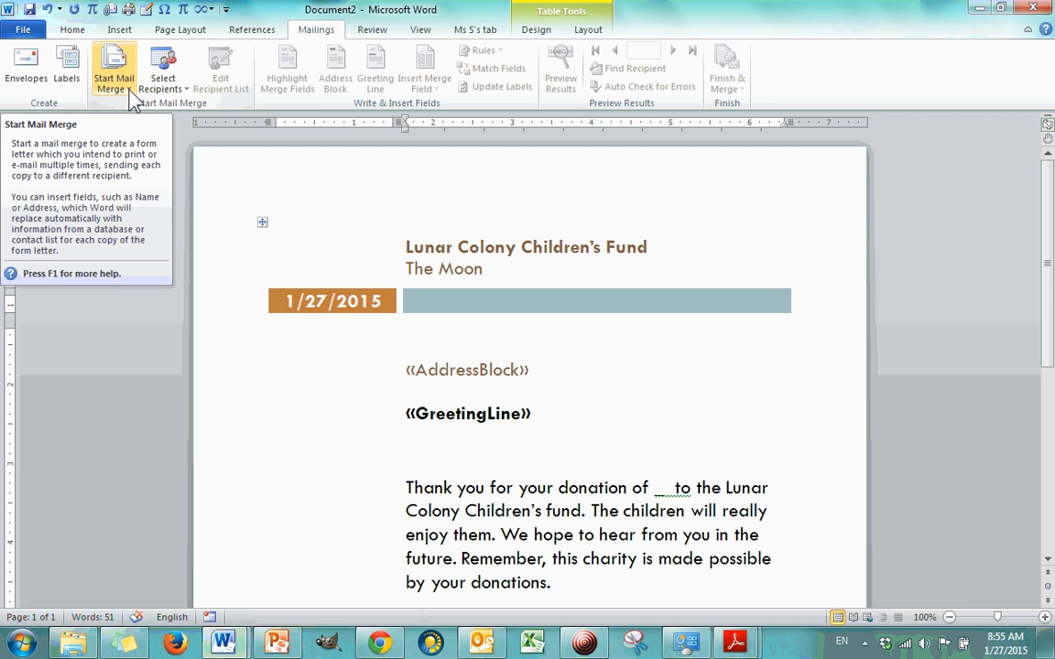
click(68, 78)
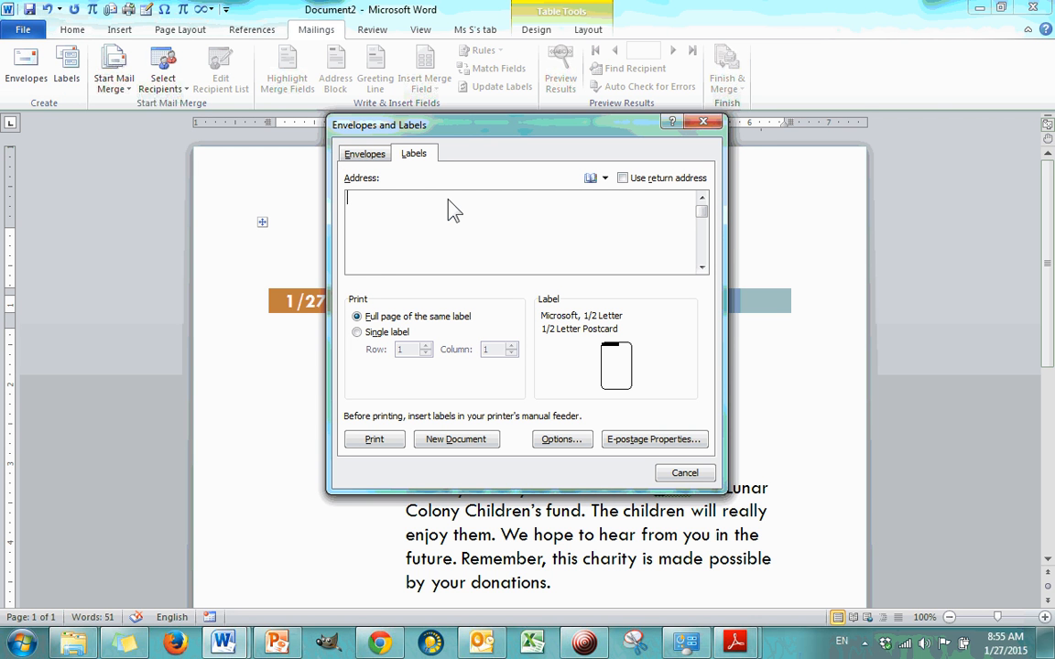
text(the Moon)
drag(425, 204, 285, 209)
key(Delete)
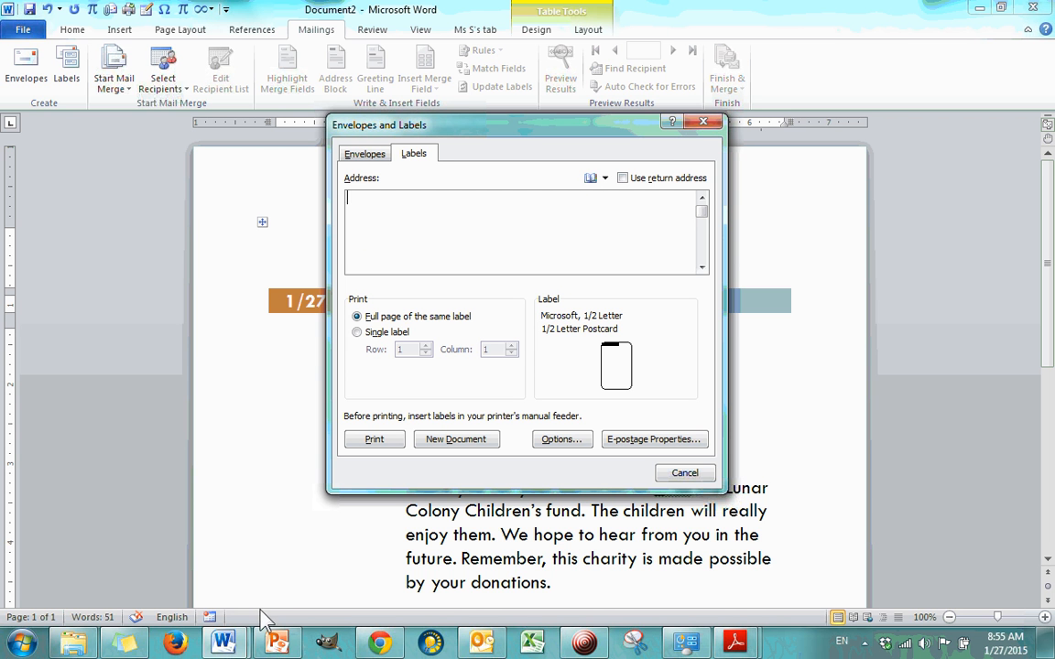
click(706, 125)
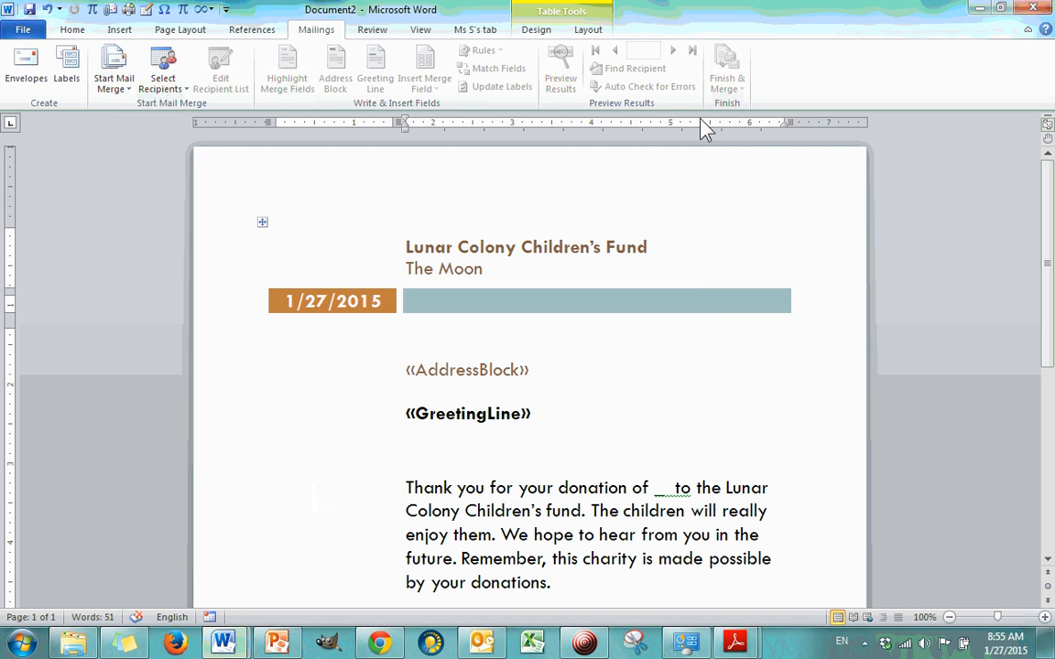
Step: Start the mail merge for the thank-you letter with Letters as the document type
click(118, 89)
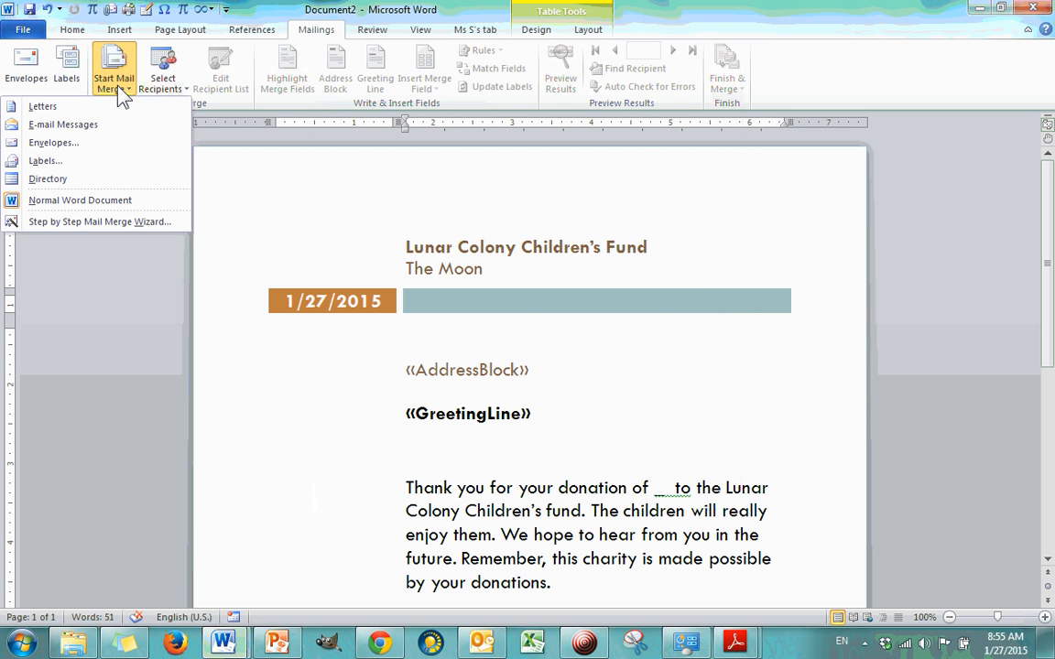
click(75, 110)
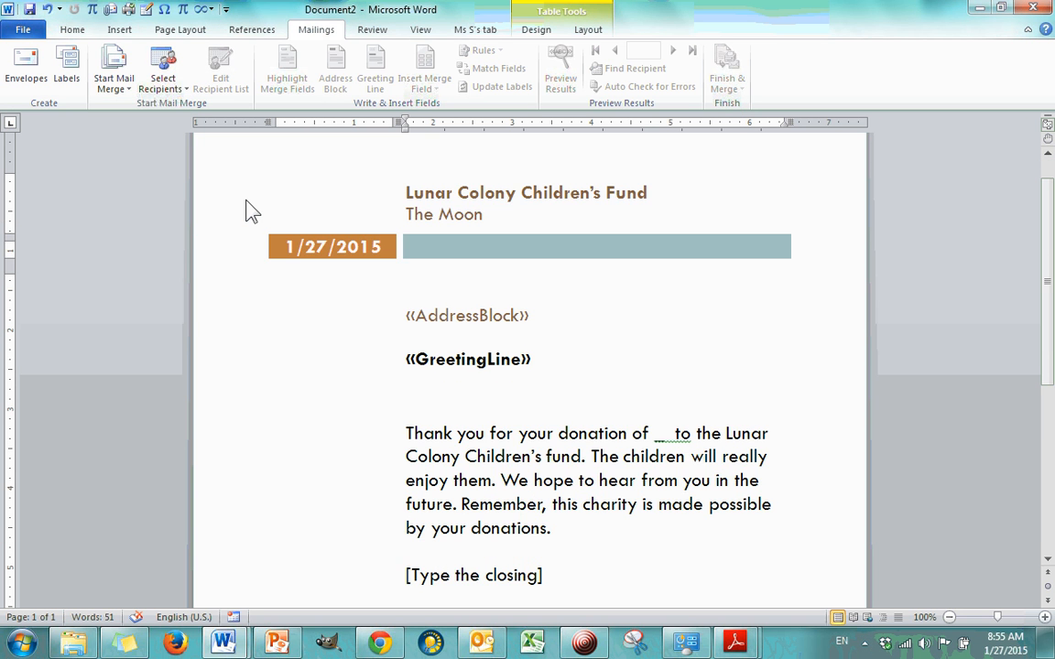
click(104, 95)
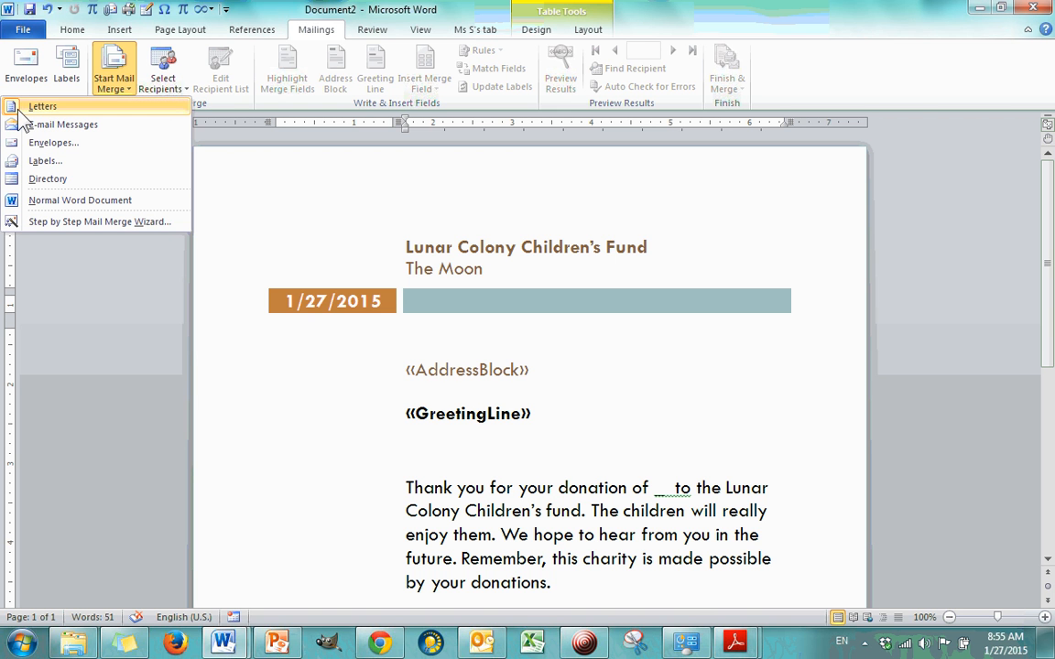
click(125, 320)
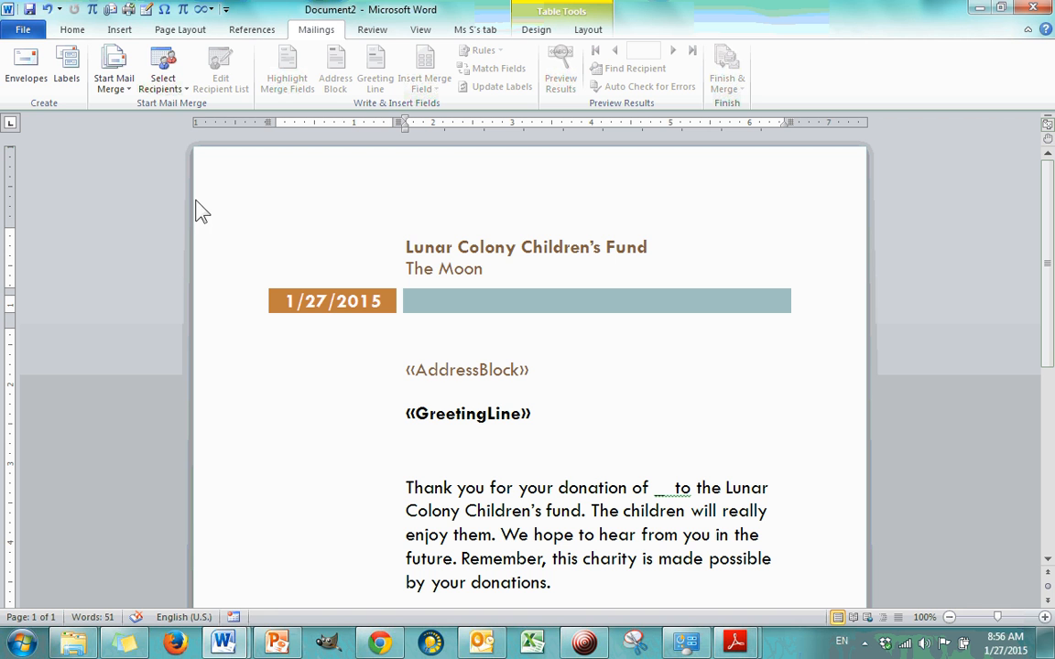
Step: Attach Sheet1$ of the existing List of donors workbook from Dropbox's 2014-15 School Year, Computer Applications, "Word Project, Mail Merge" folder as the recipient list
click(184, 91)
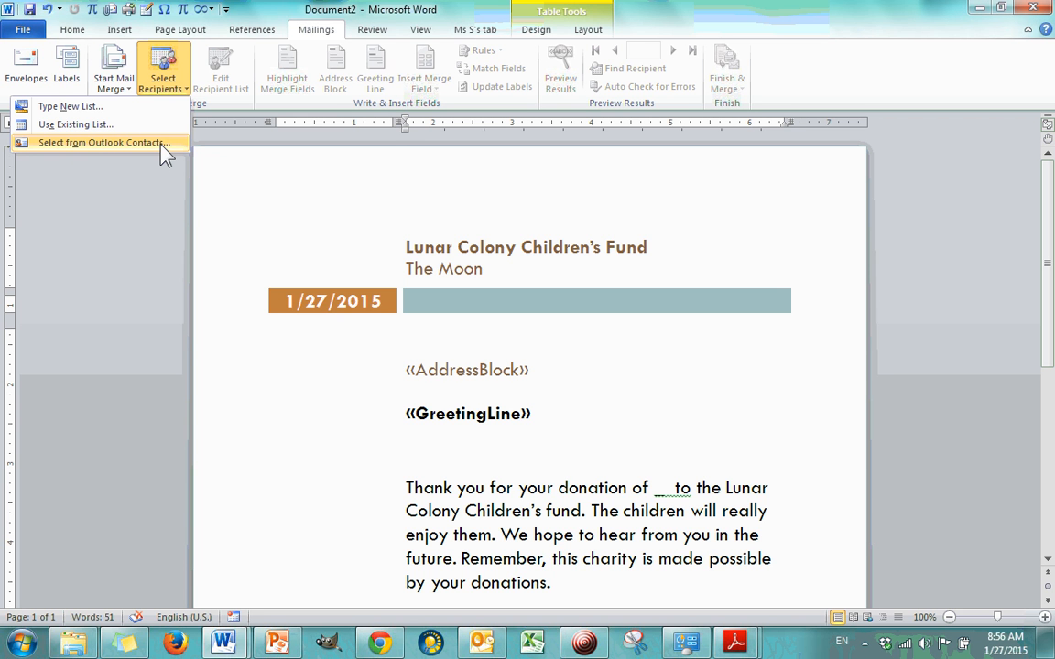
click(46, 126)
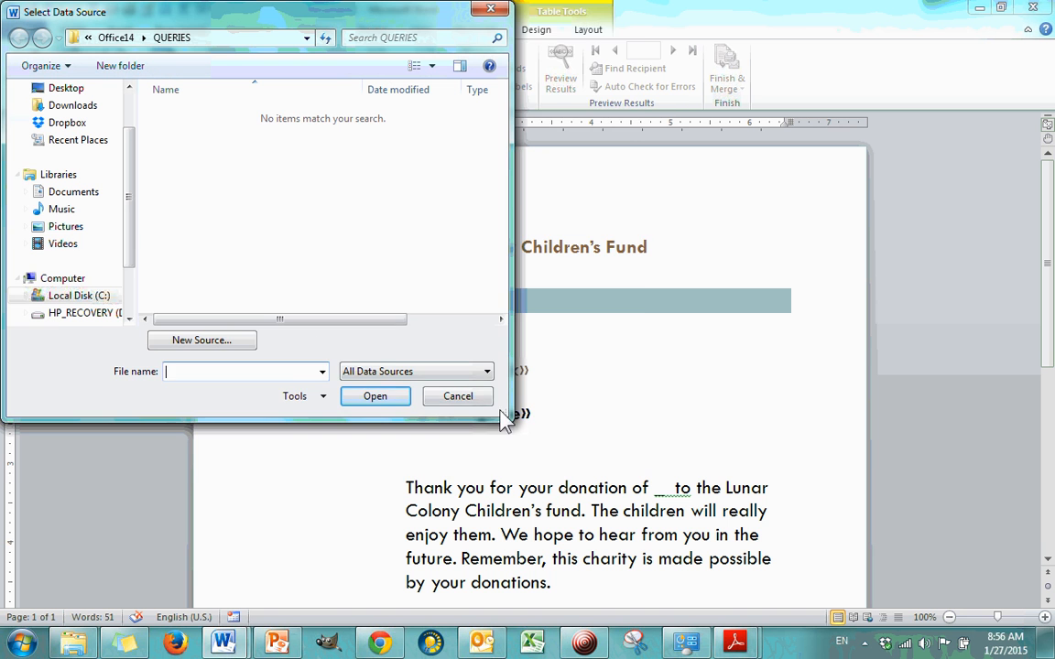
drag(509, 419, 672, 468)
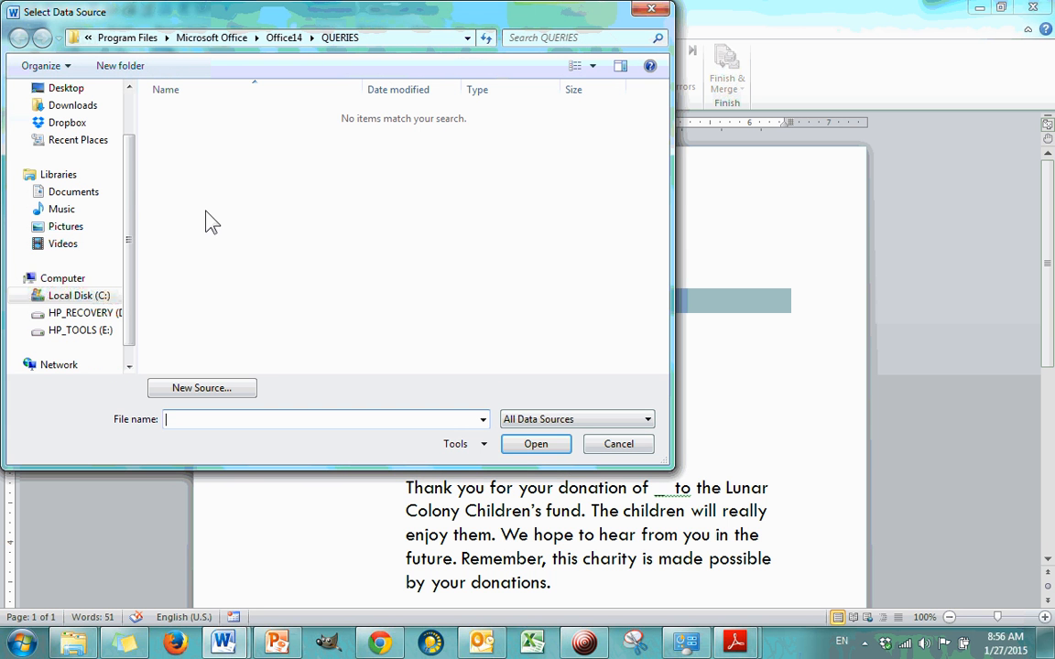
click(80, 125)
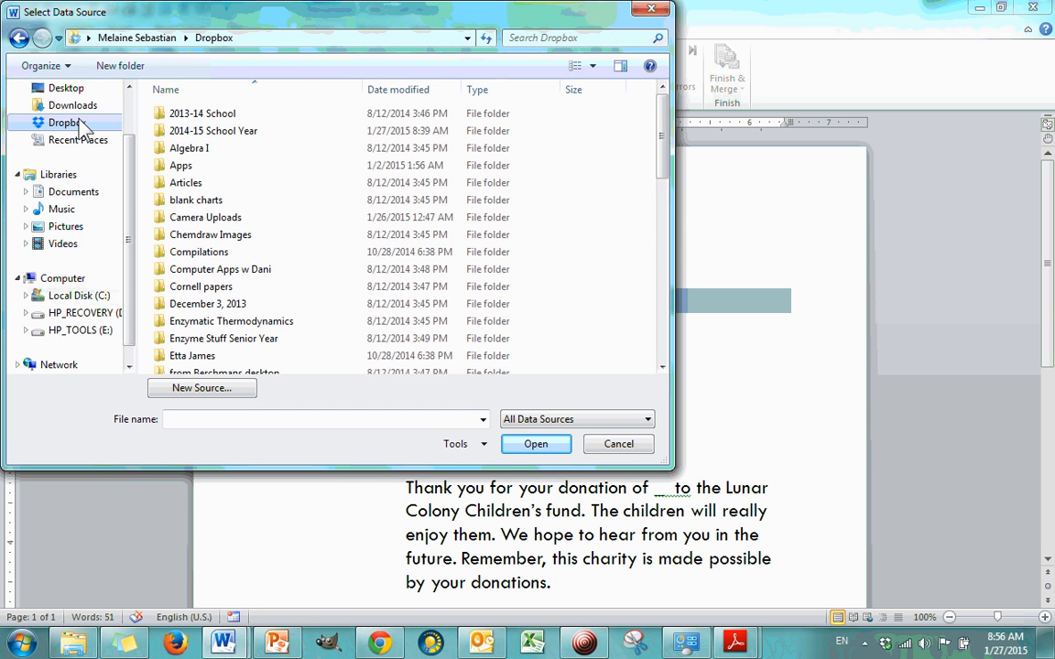
double_click(229, 134)
double_click(265, 134)
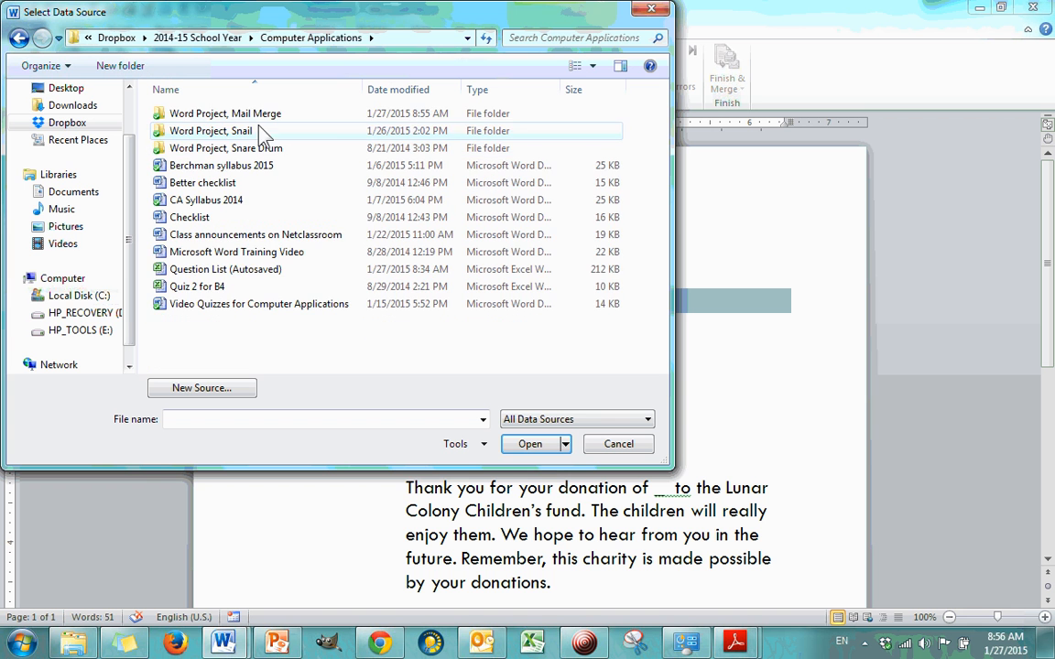
click(263, 116)
double_click(261, 115)
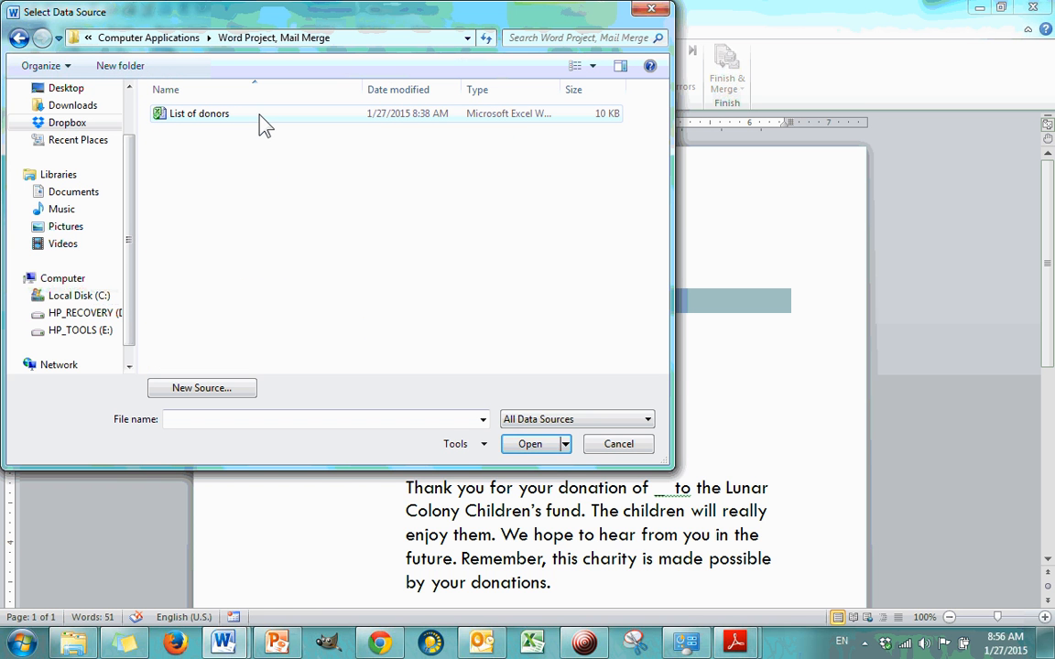
double_click(235, 116)
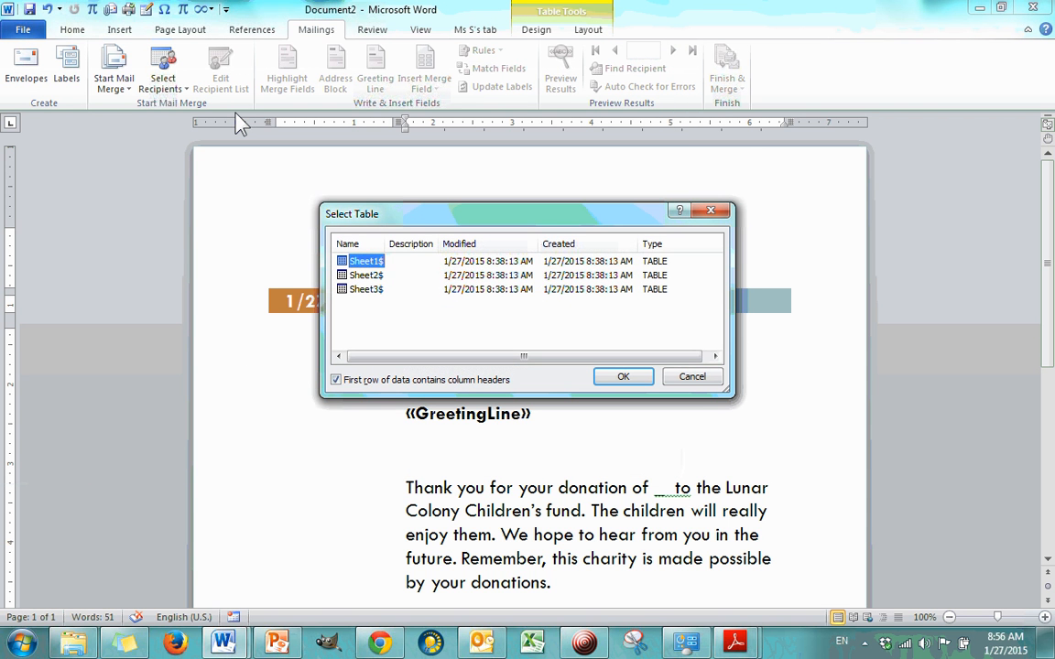
double_click(370, 265)
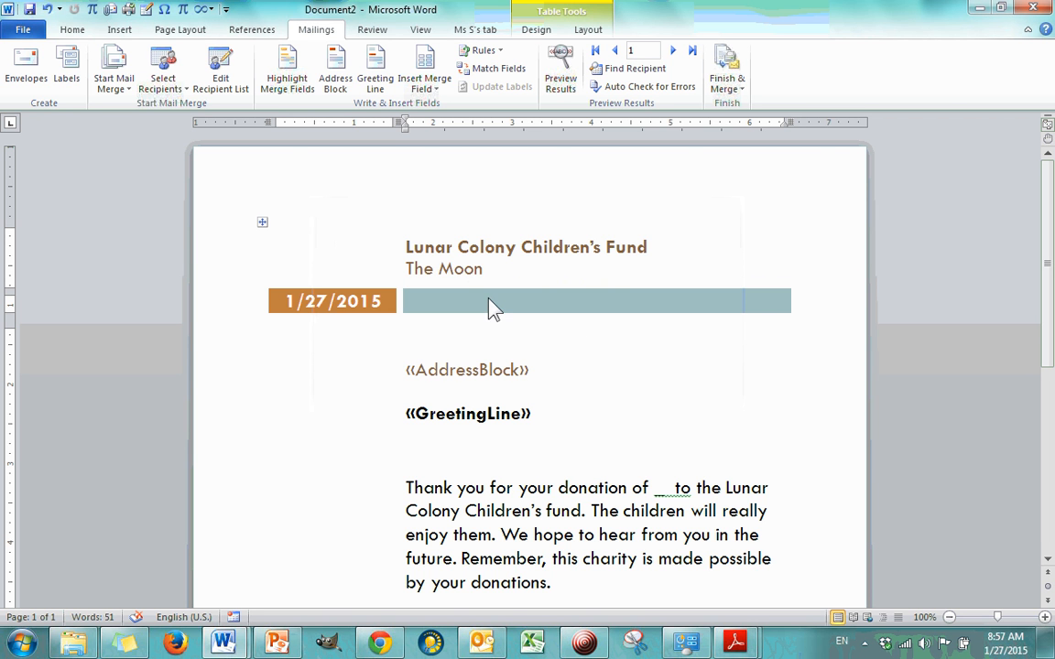
Step: Open the recipient list for editing and examine the donor records and the Title column's sort and filter options
click(233, 89)
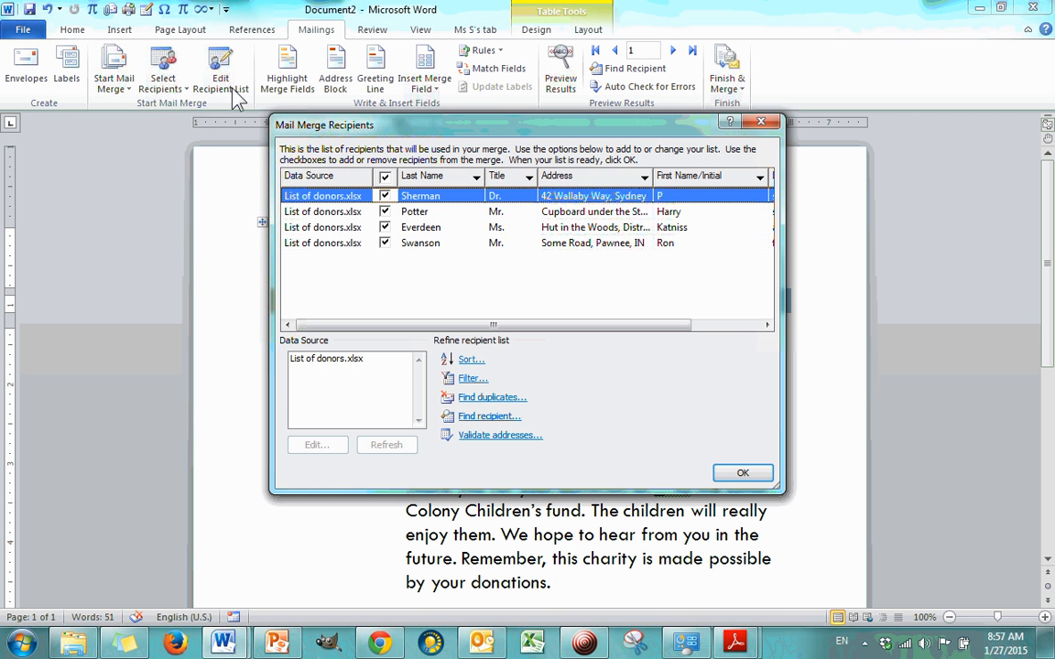
click(455, 243)
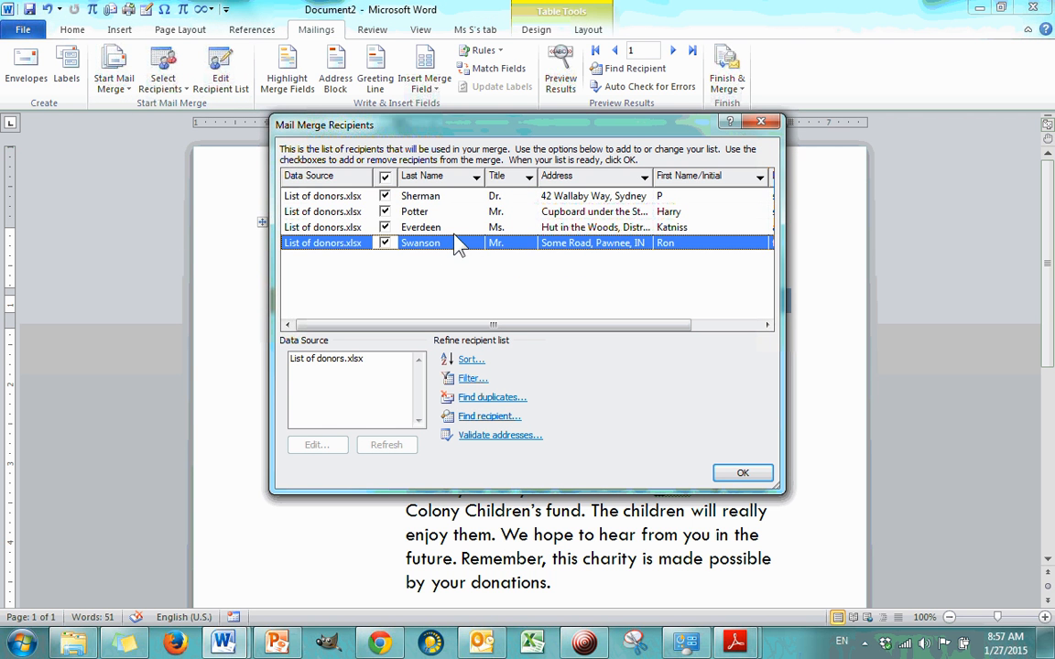
click(449, 228)
click(450, 213)
click(448, 198)
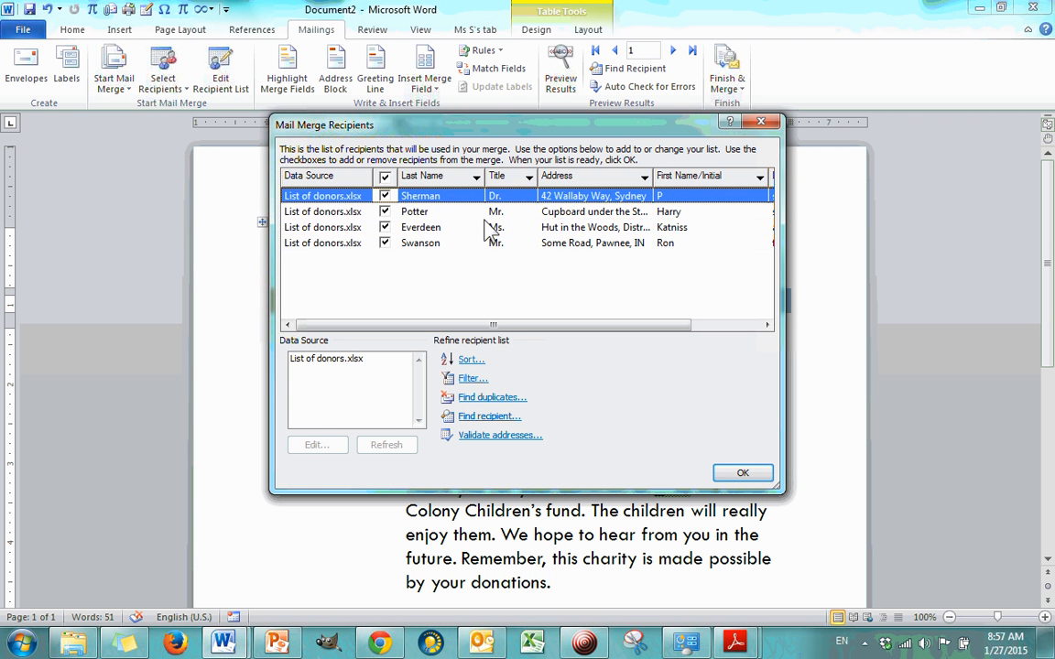
click(529, 176)
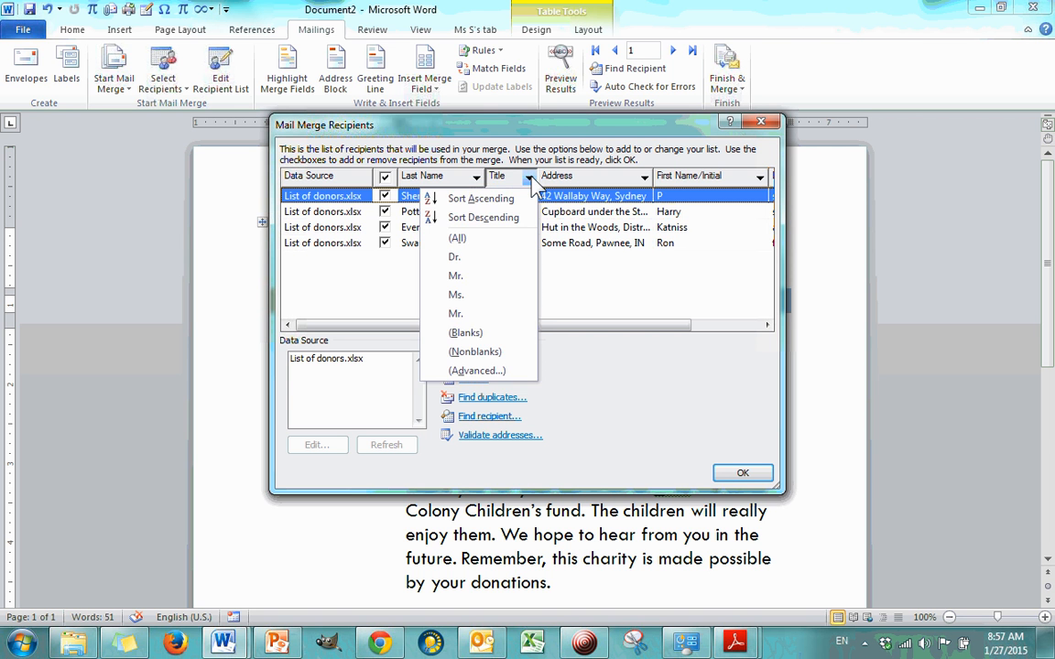
click(478, 158)
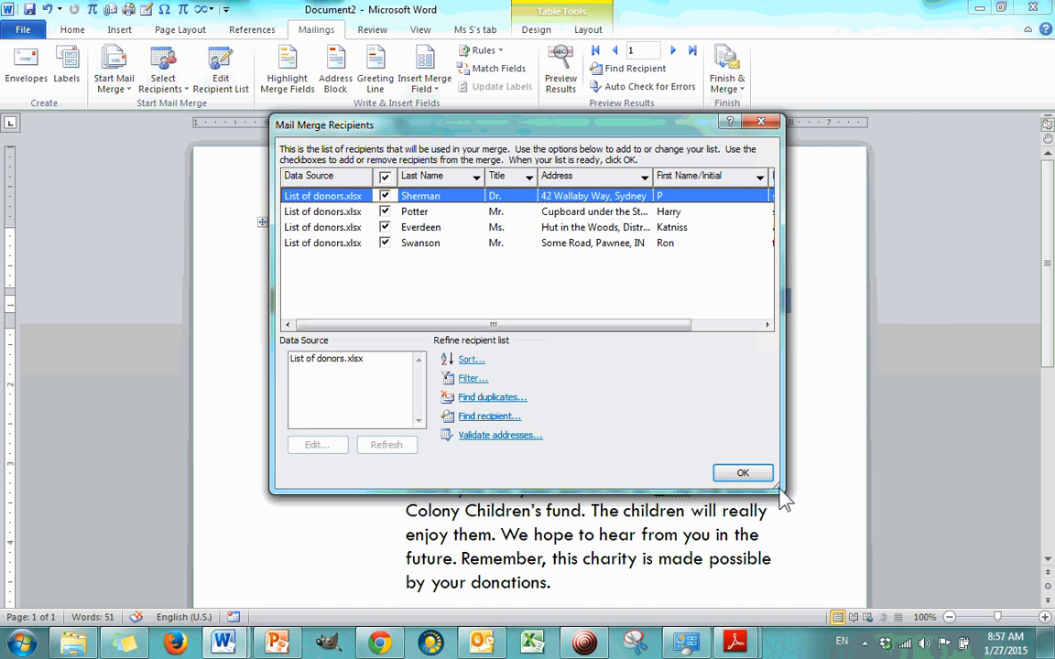
Step: Widen the recipient list dialog to show the Donation column and look through the remaining donor records
drag(784, 497, 934, 502)
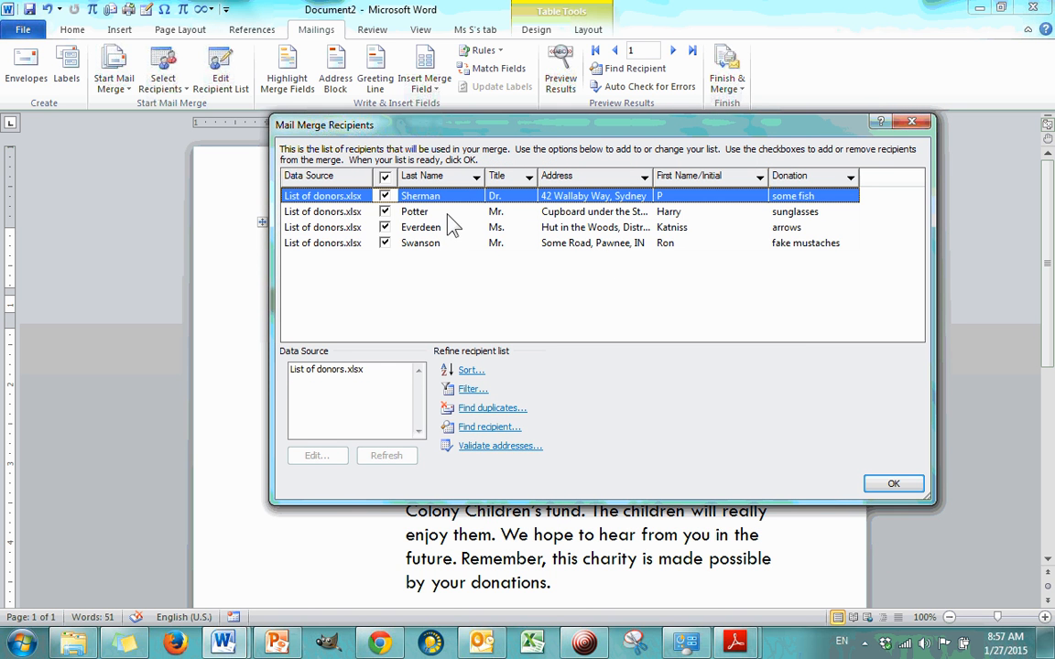
click(408, 211)
click(417, 228)
click(440, 243)
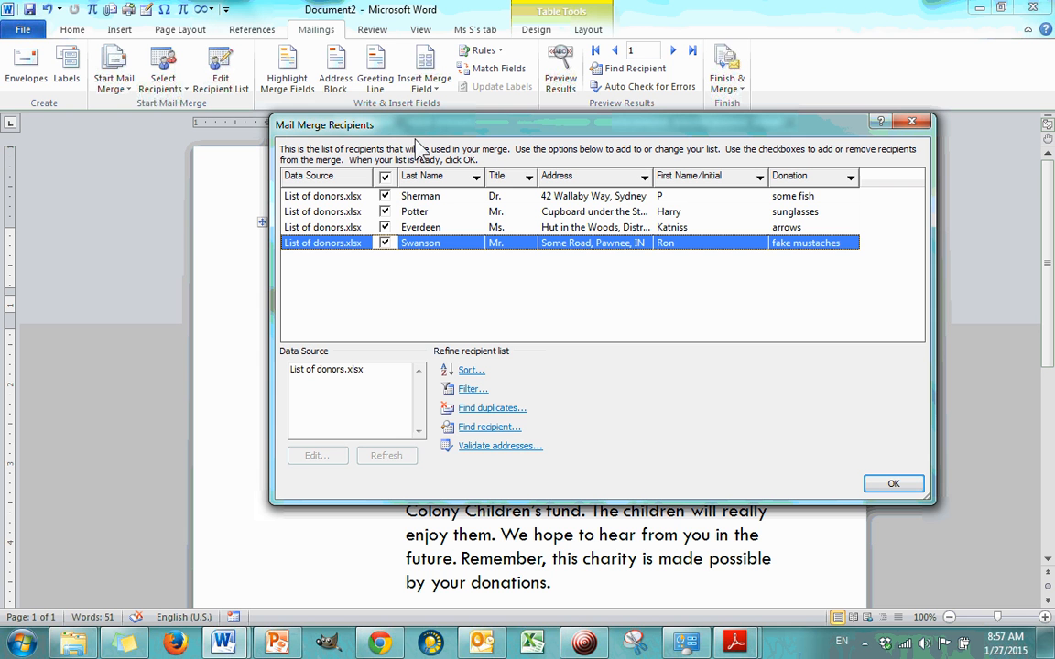
Step: Exclude the last donor from the merge and sort the recipients by last name in ascending order
click(385, 244)
click(476, 178)
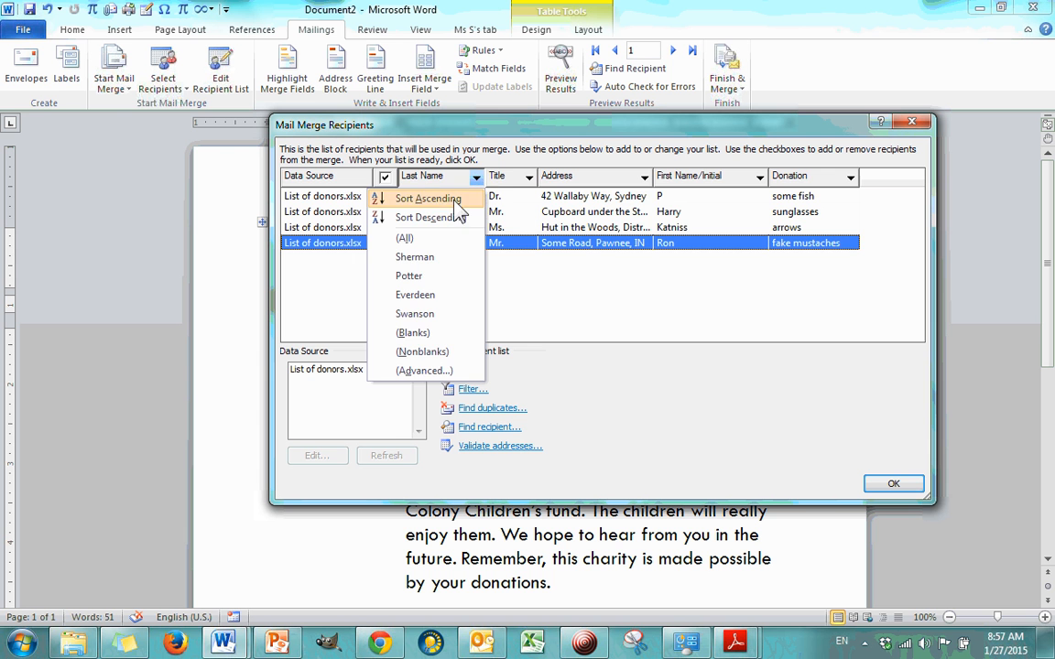
click(450, 200)
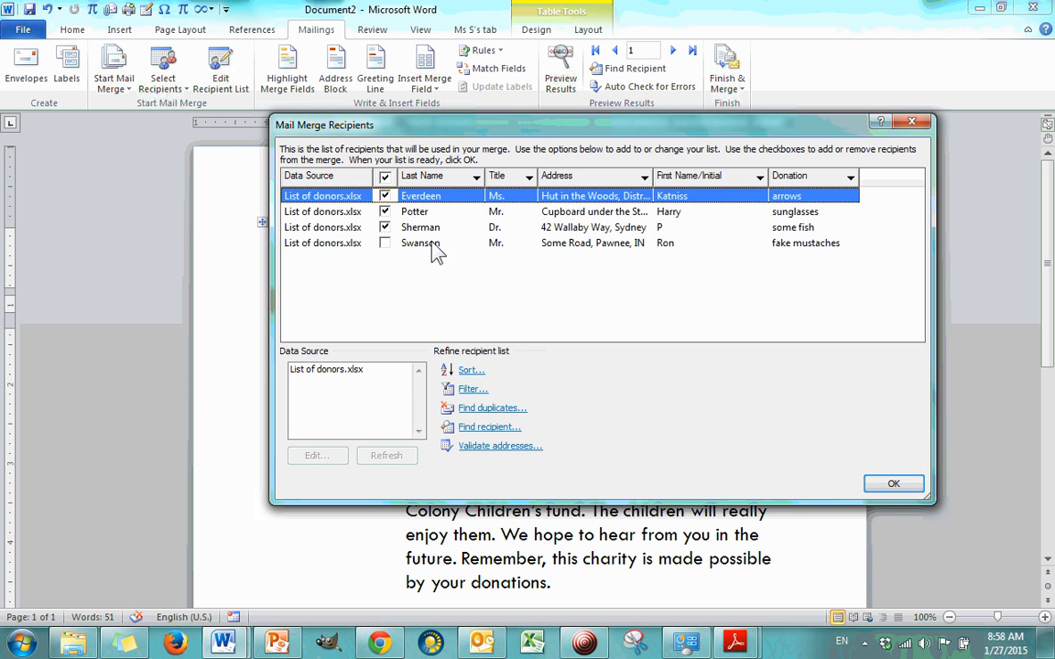
Step: Filter the recipient list to donors whose donation is arrows
click(385, 243)
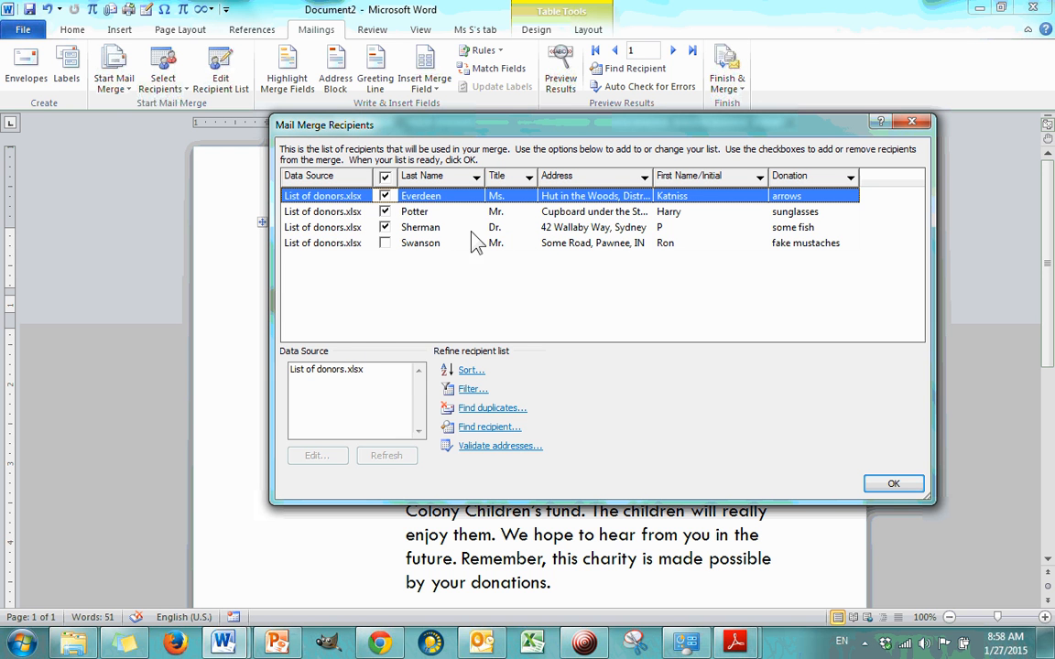
click(645, 178)
click(644, 179)
click(851, 178)
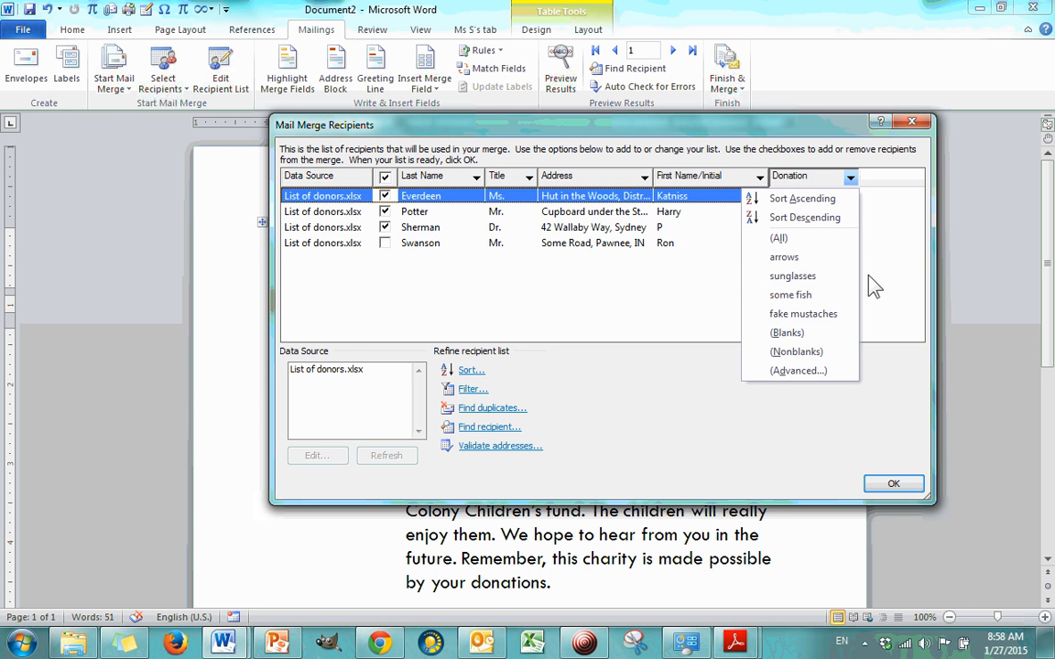
click(818, 259)
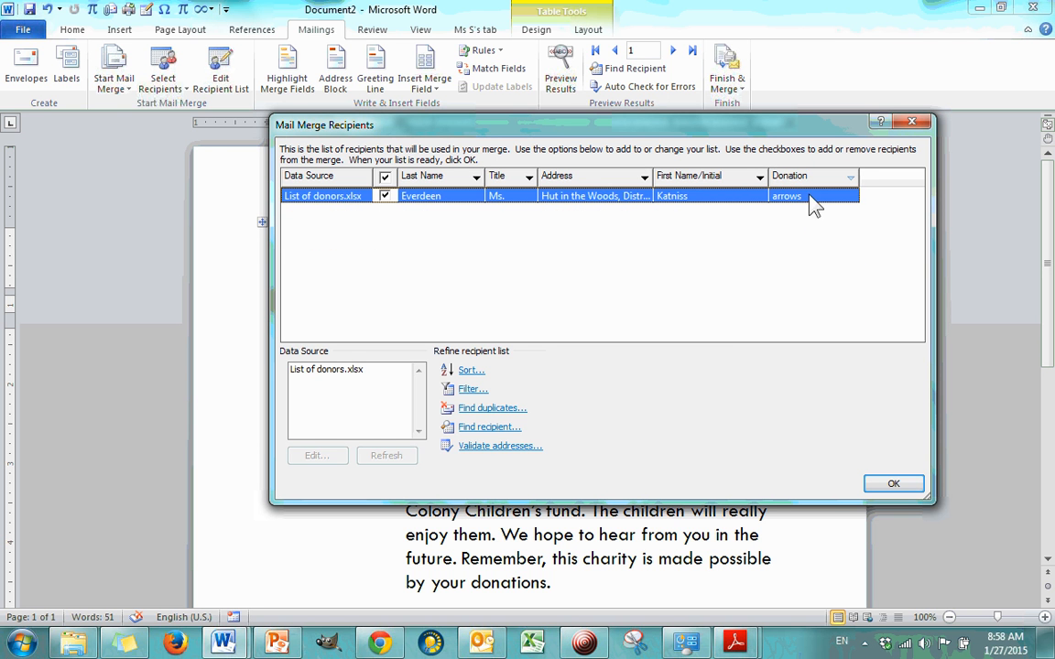
Step: Clear the Donation filter so that all donors are listed, and check the column's sort and filter options
click(851, 178)
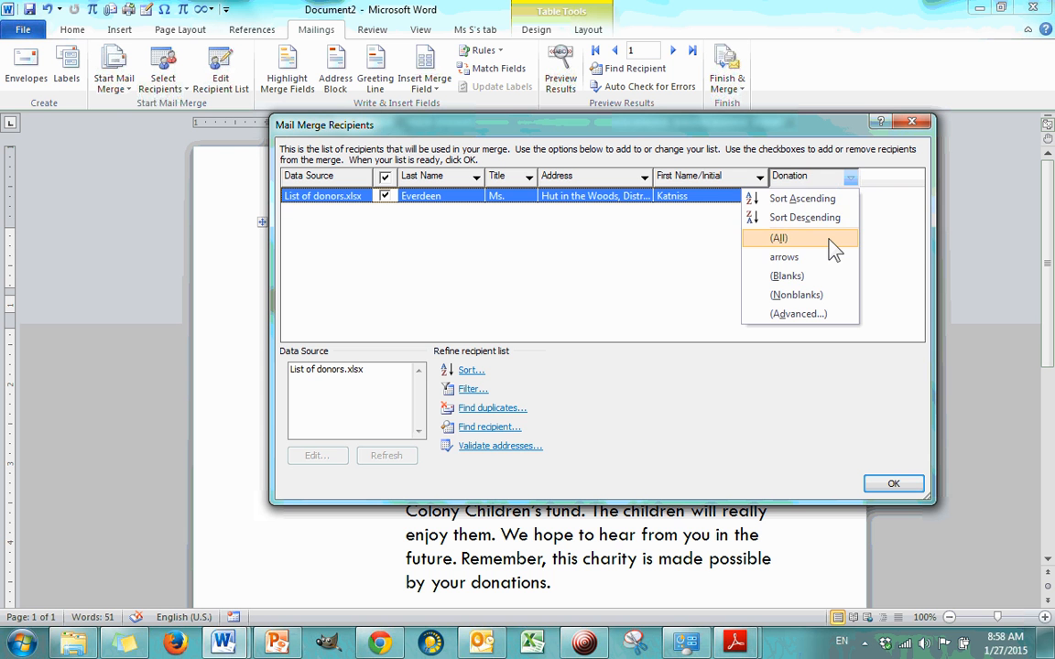
click(835, 247)
click(851, 178)
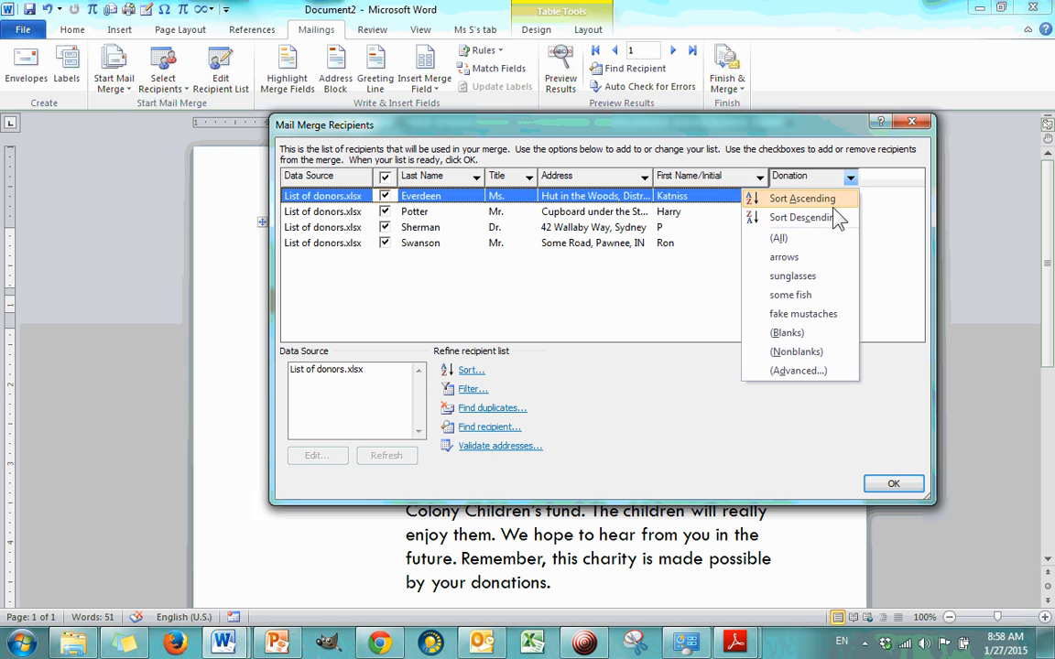
click(882, 237)
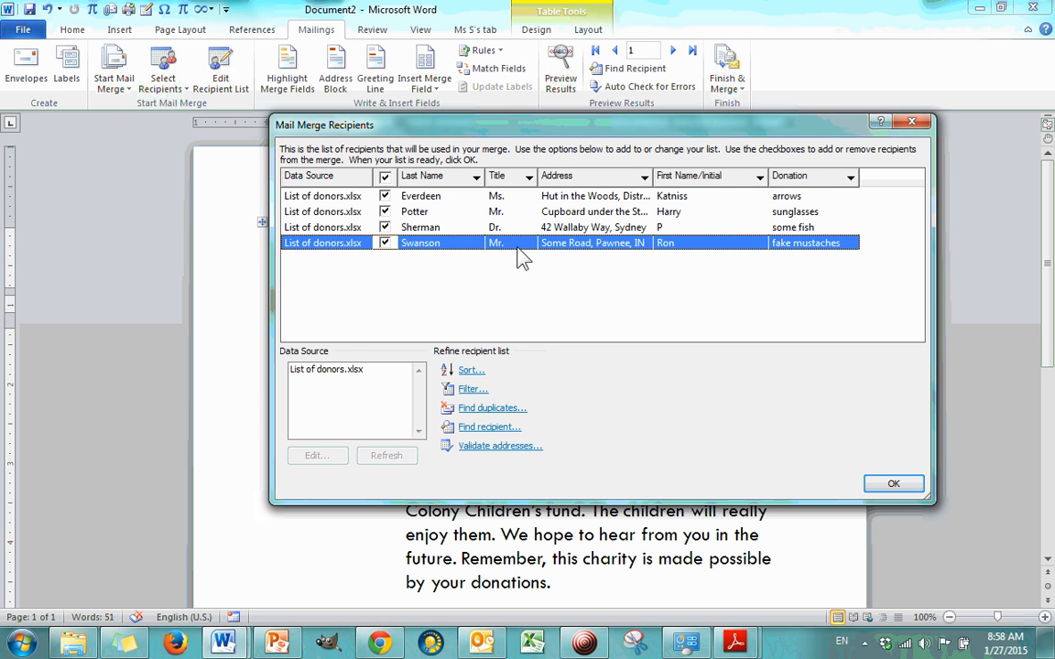
Step: Filter the recipient list to donors with the title Mr. and accept the recipient selection
click(530, 290)
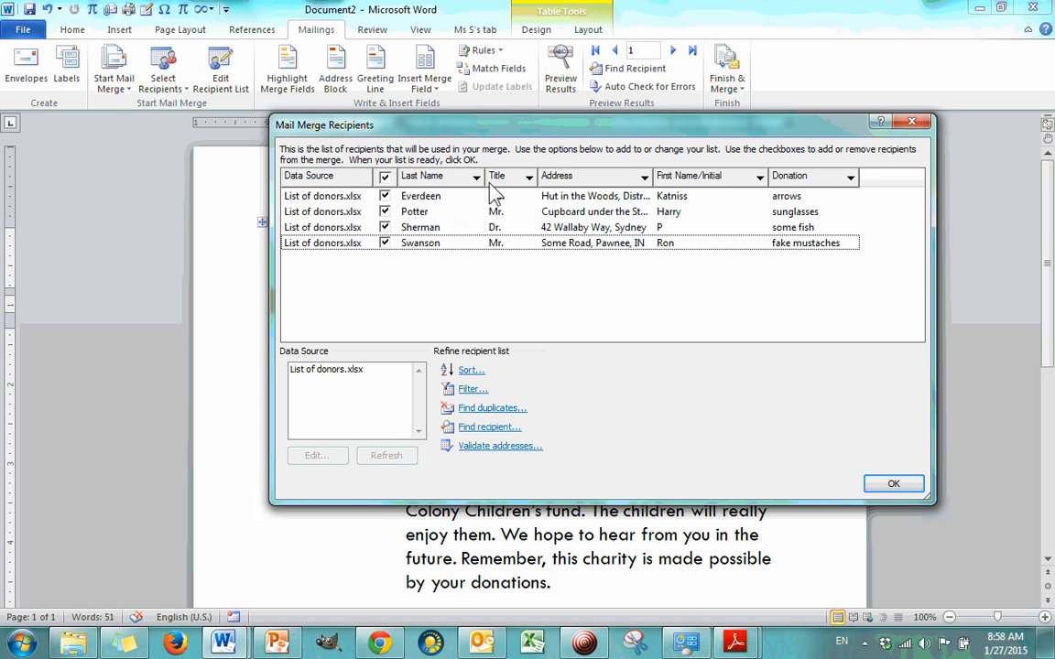
click(530, 179)
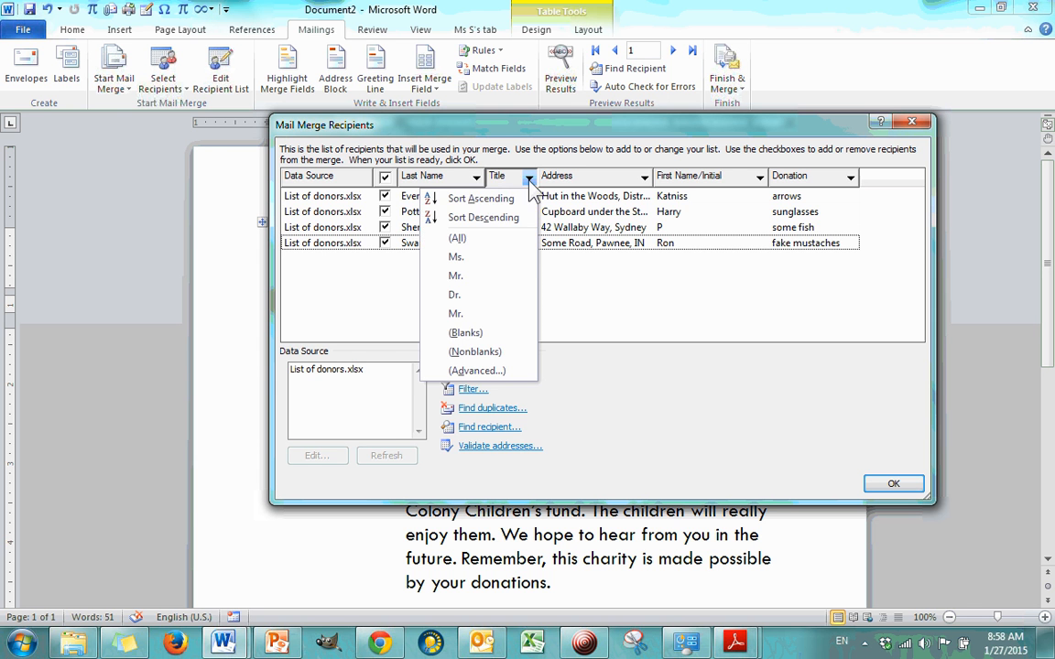
click(491, 275)
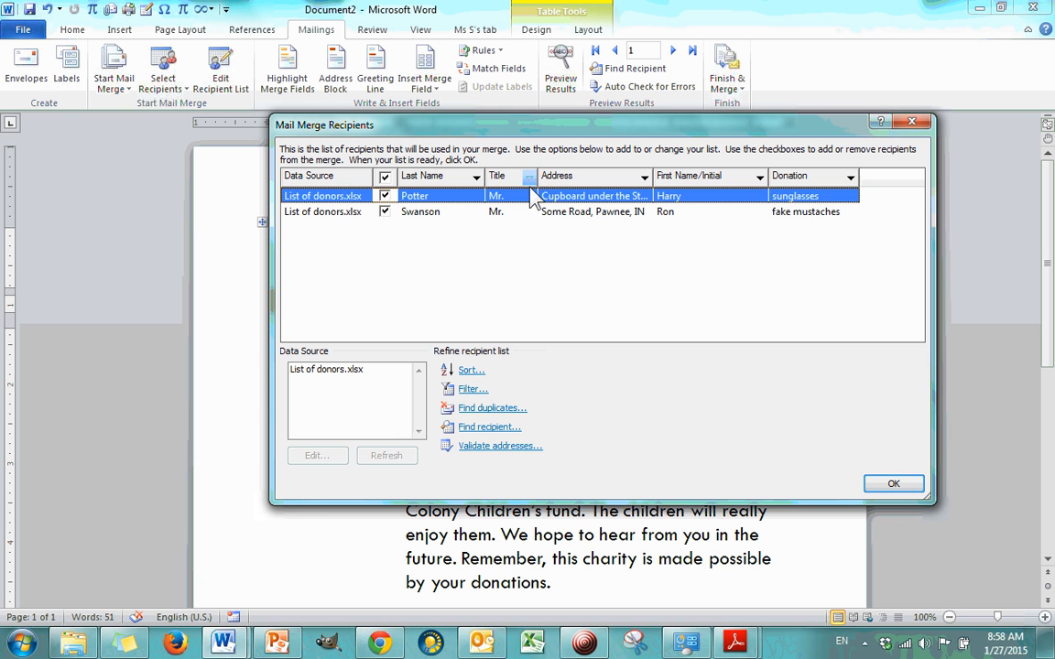
click(901, 484)
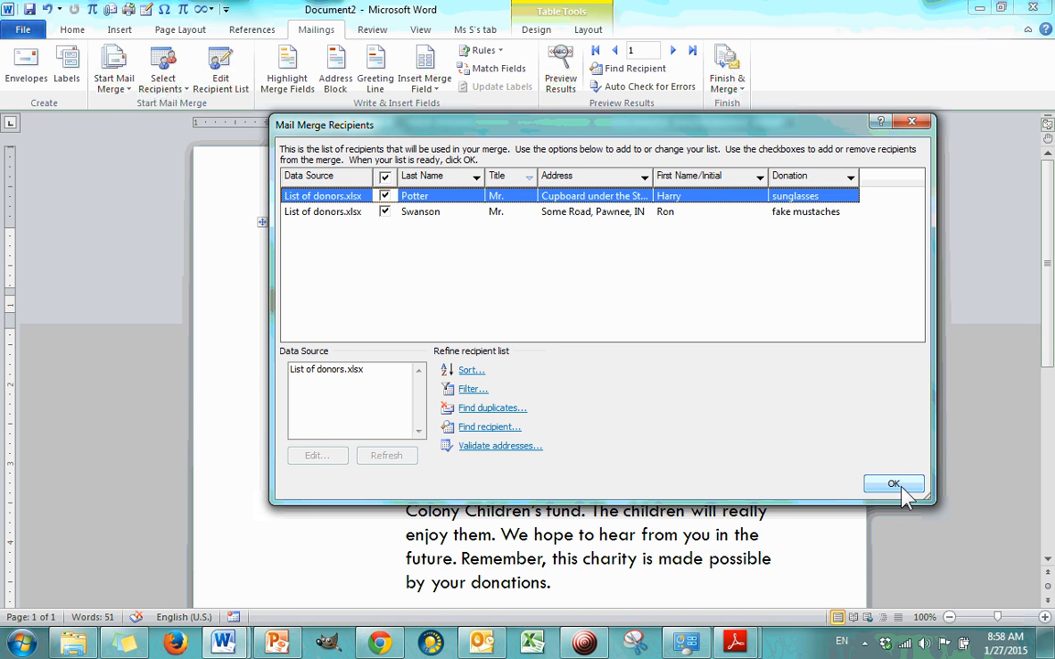
Step: Clear the Title filter so that all donors are listed, and check the recipient list for duplicates
click(422, 177)
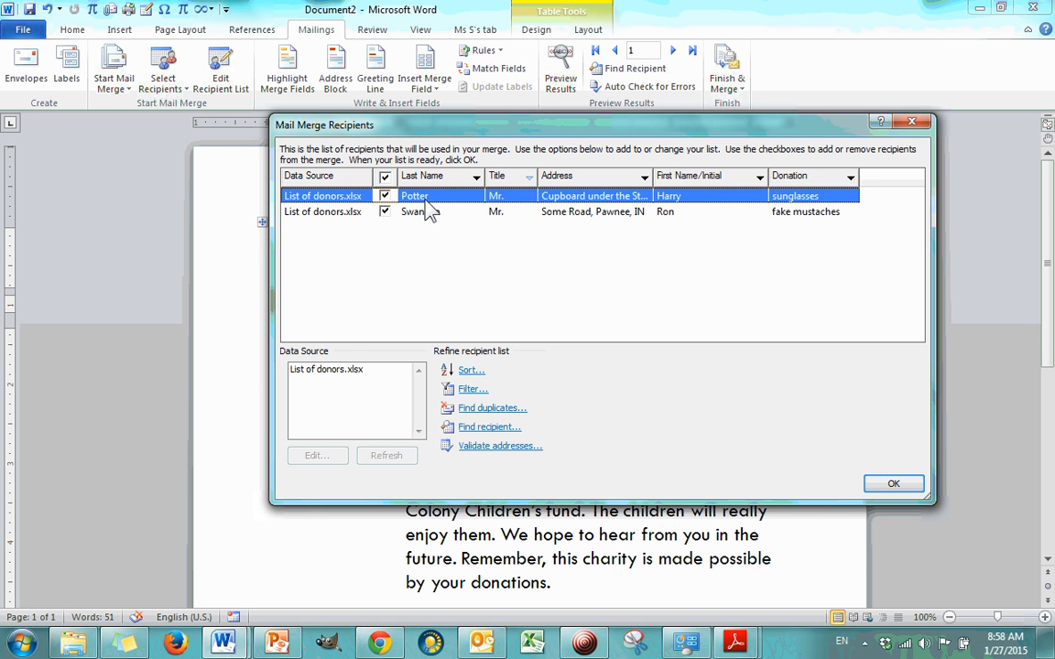
click(427, 208)
click(441, 196)
click(530, 180)
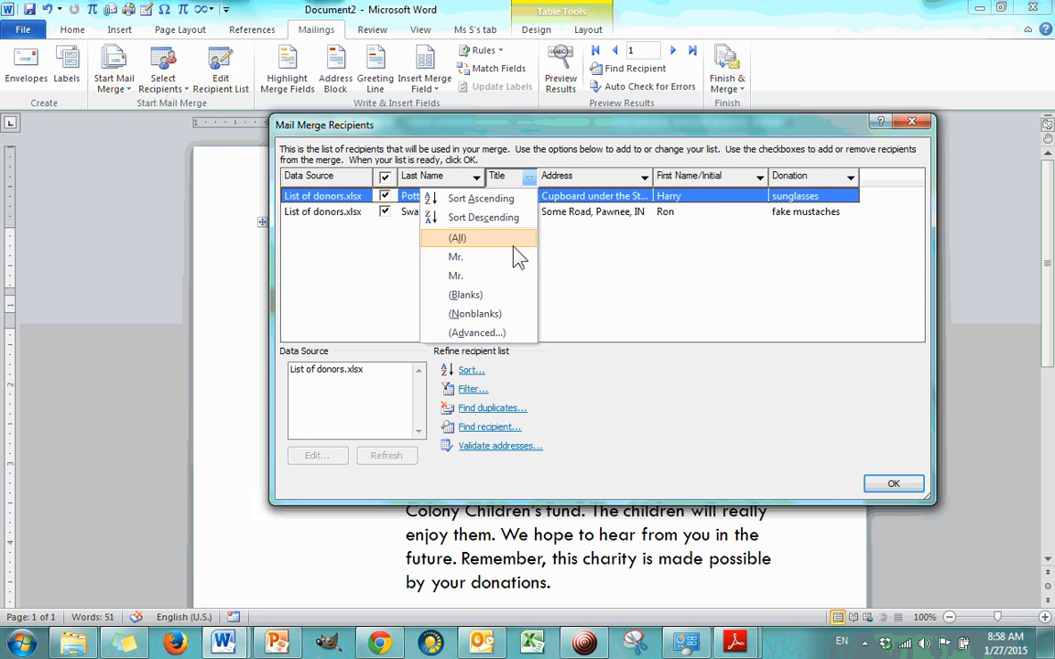
click(460, 238)
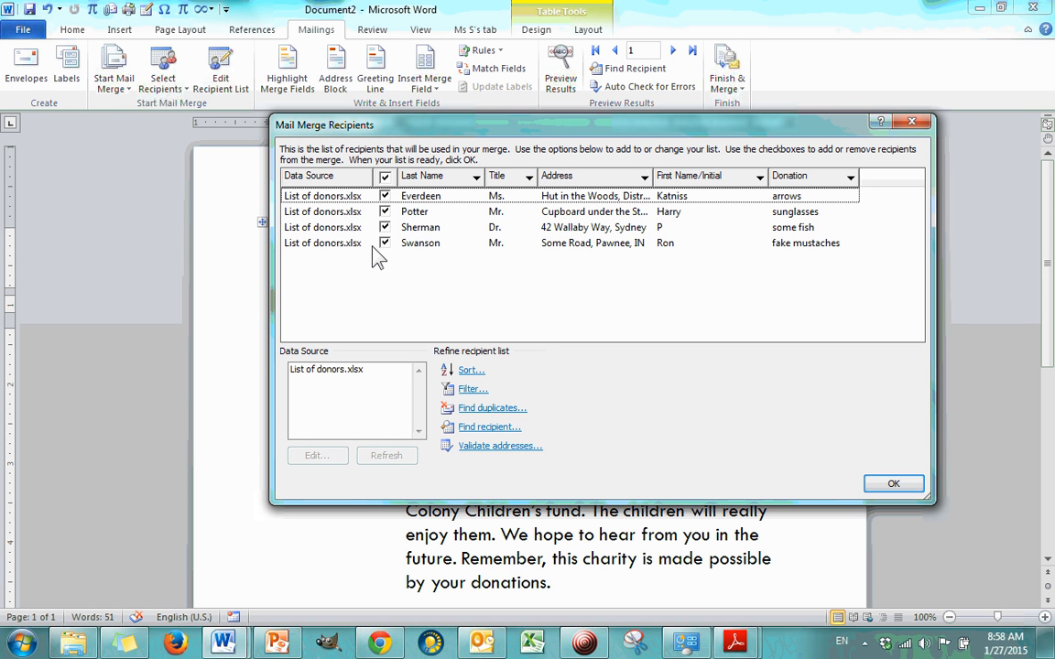
click(495, 409)
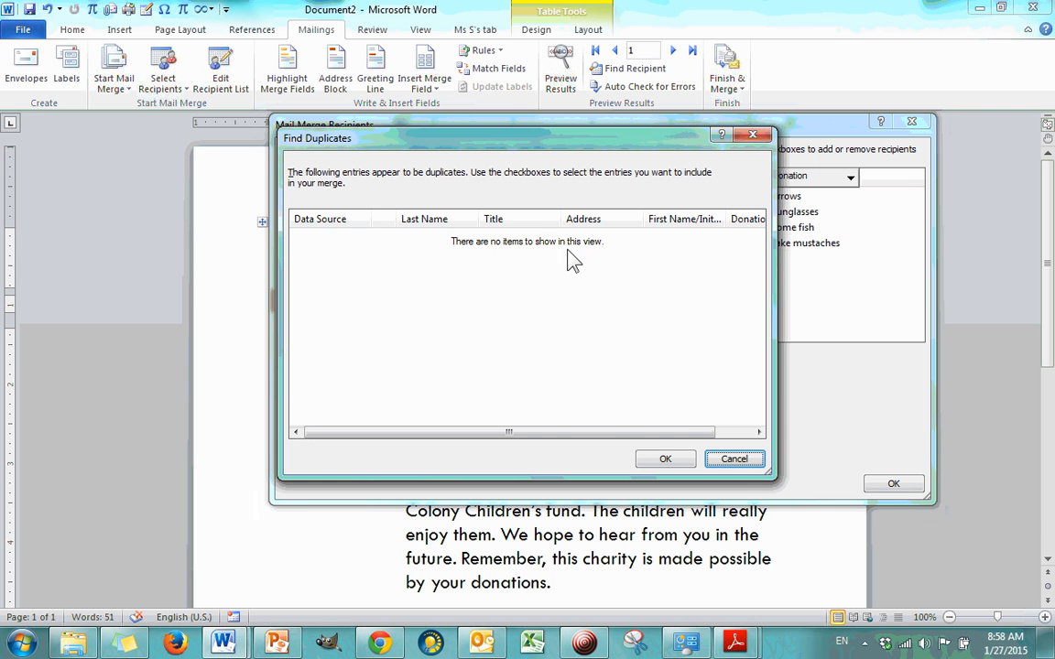
click(652, 460)
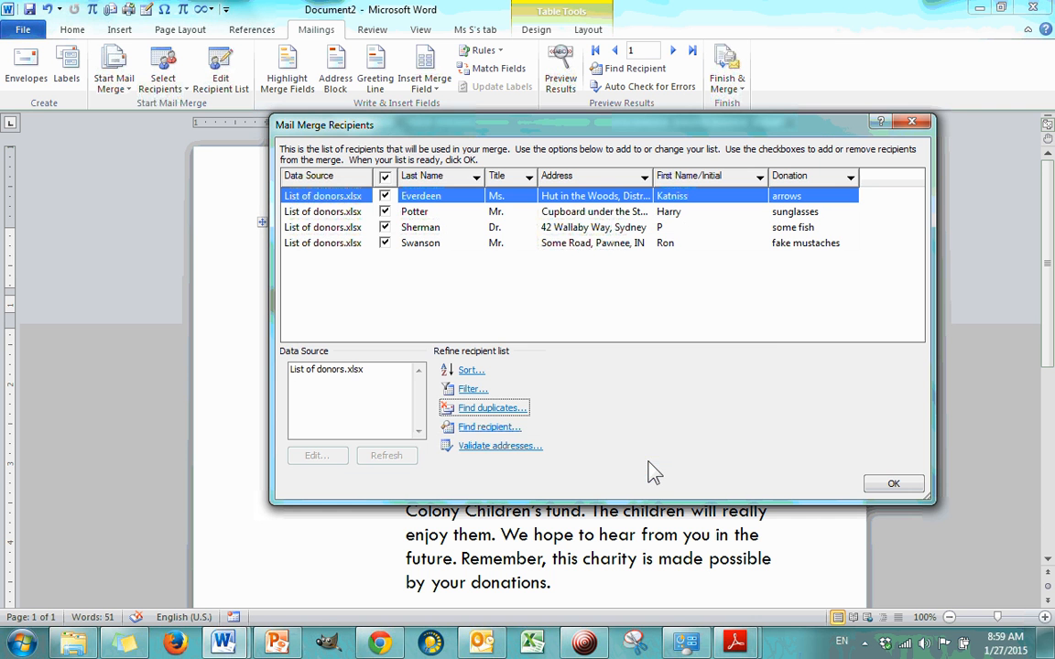
Step: Try adding a new entry with the title Ms. to the List of donors.xlsx data source, and close the editor without saving
click(349, 371)
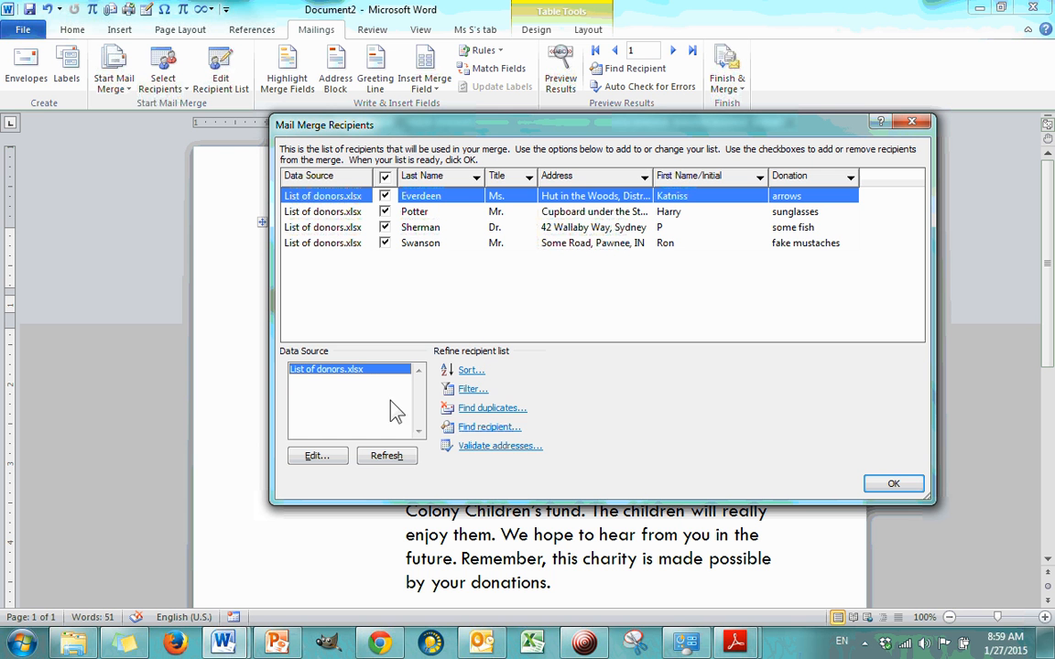
click(315, 455)
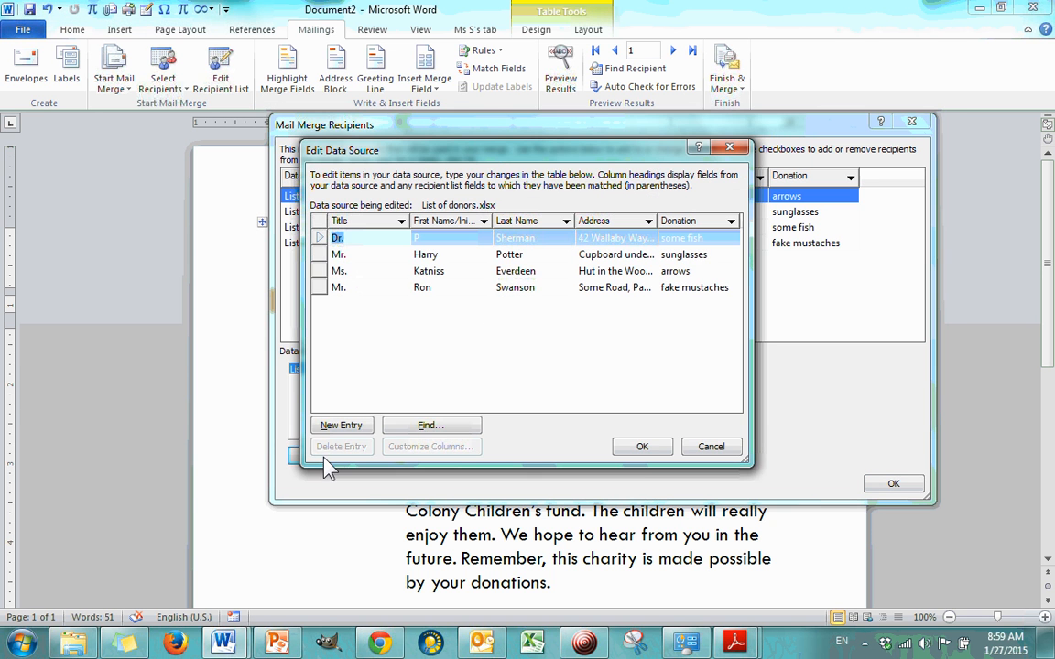
click(320, 272)
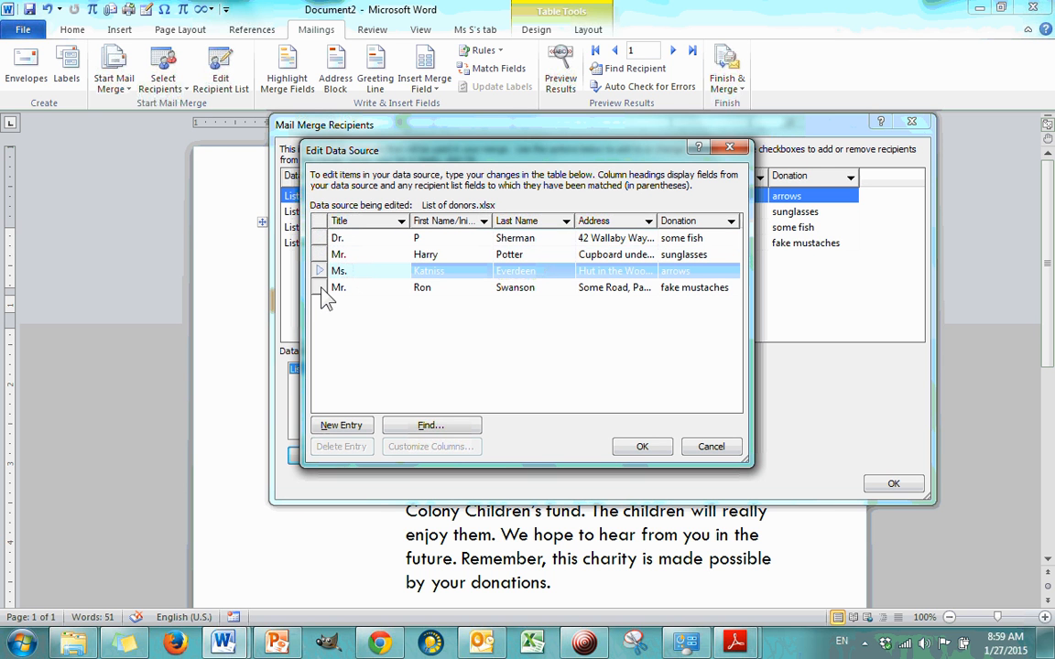
click(320, 288)
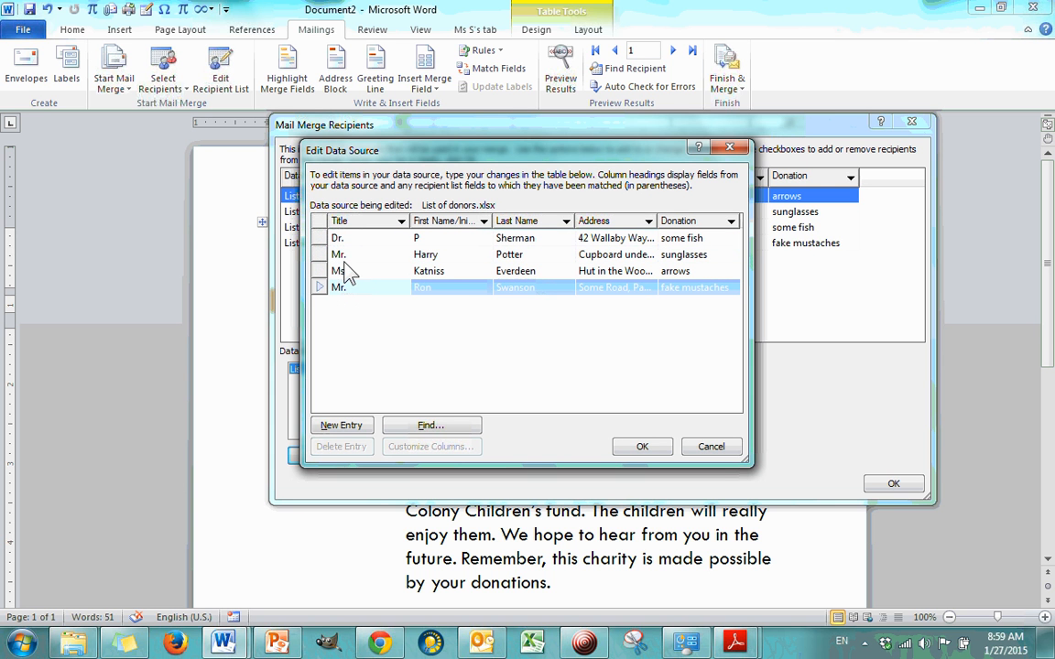
click(353, 429)
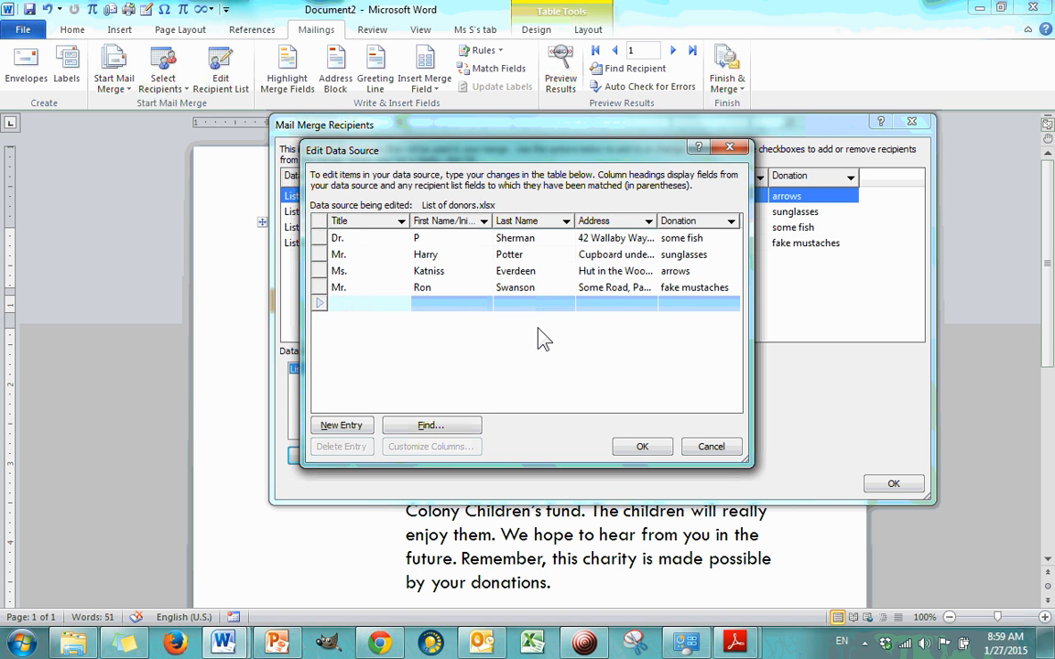
text(Ms.)
key(Tab)
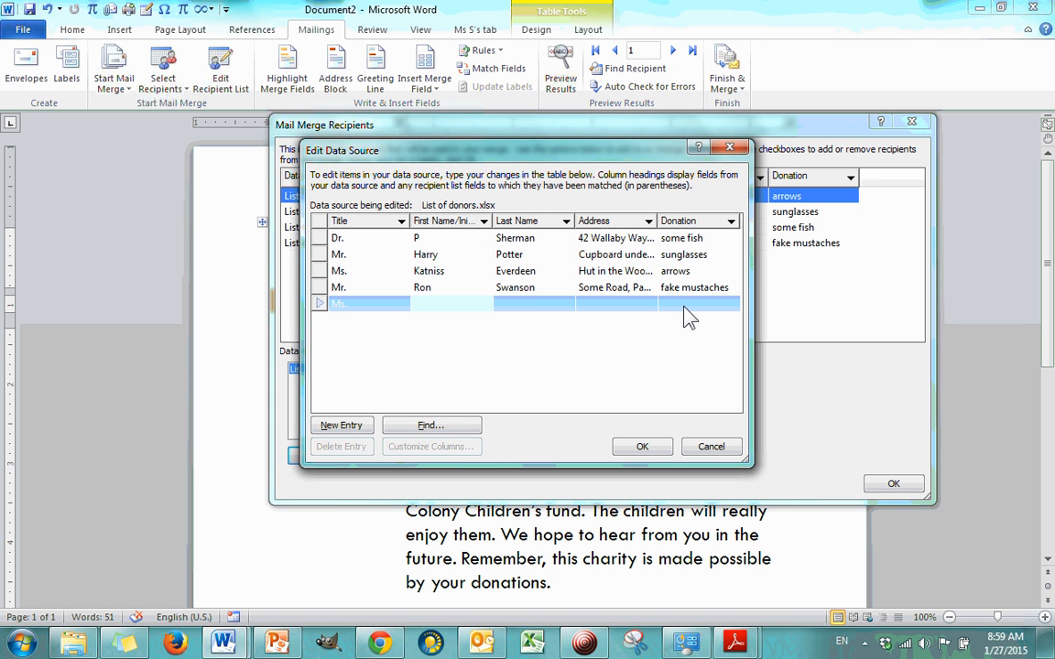
click(540, 290)
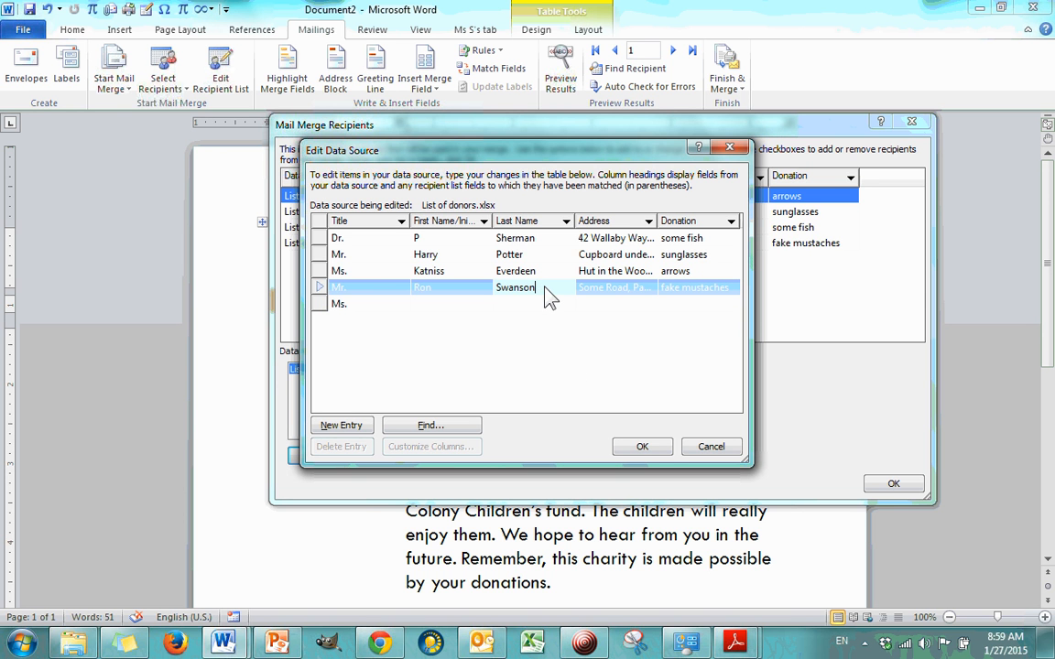
click(542, 272)
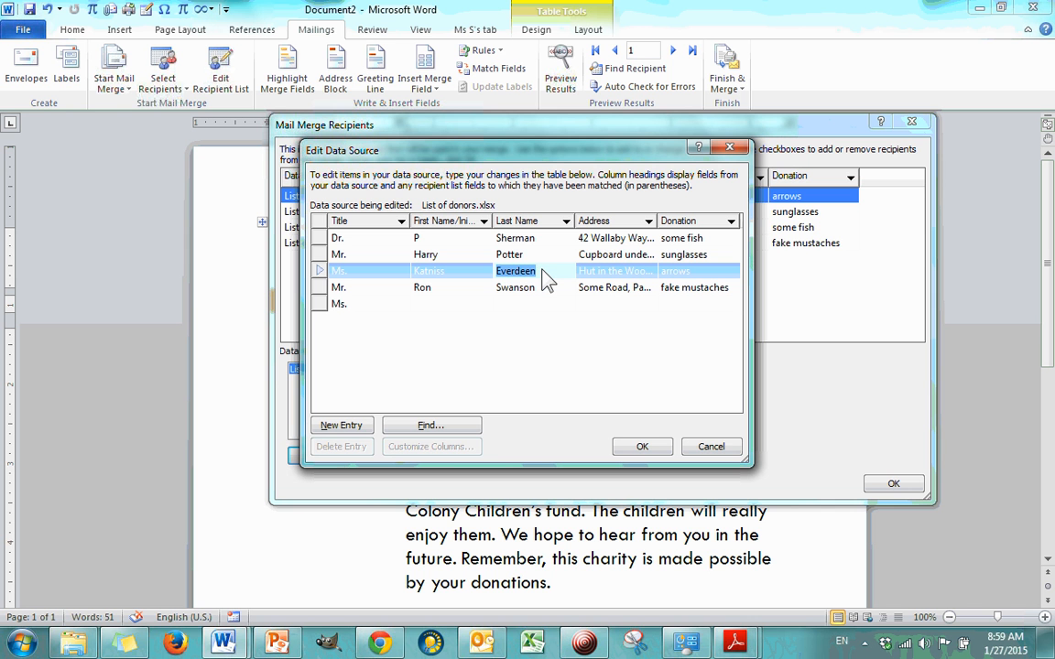
click(541, 273)
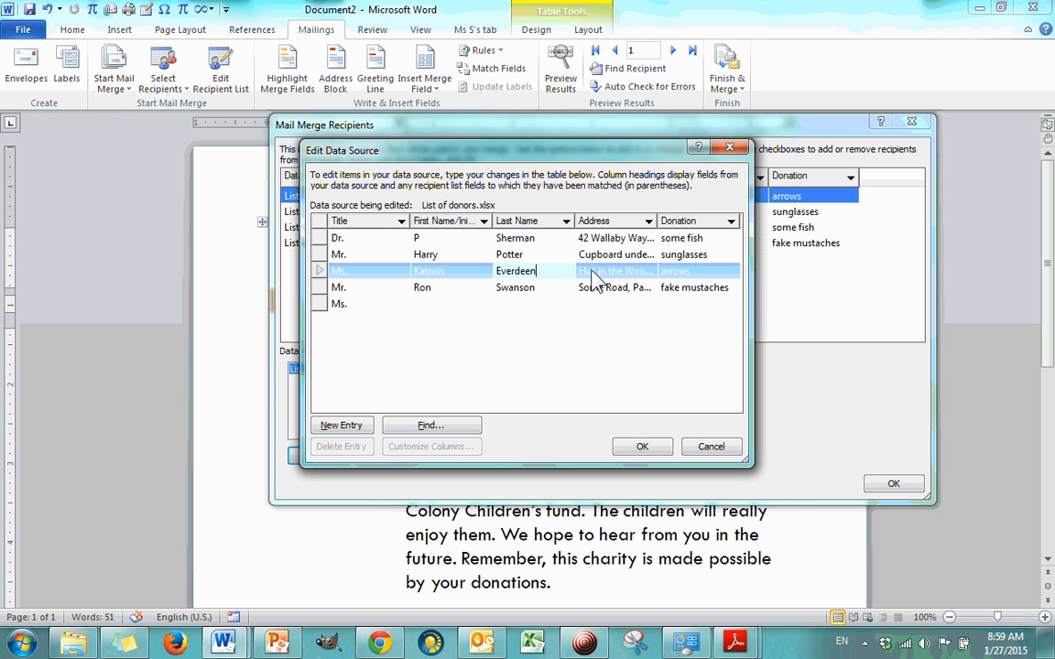
click(730, 148)
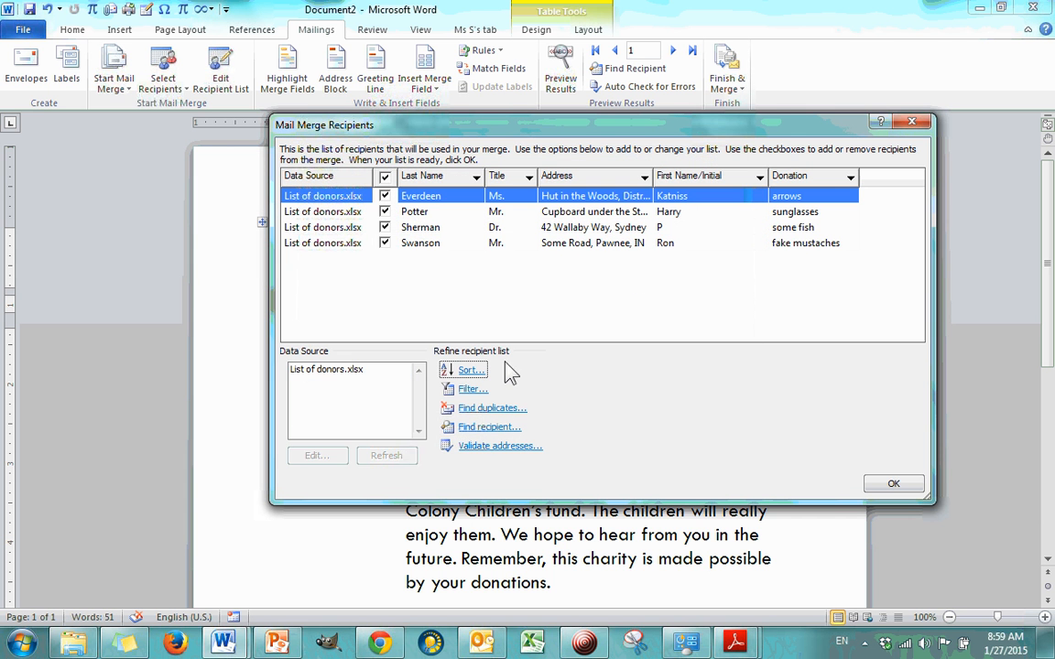
Step: Search all fields of the List of donors.xlsx data source for arrows, close the editor and accept the recipient list
click(371, 381)
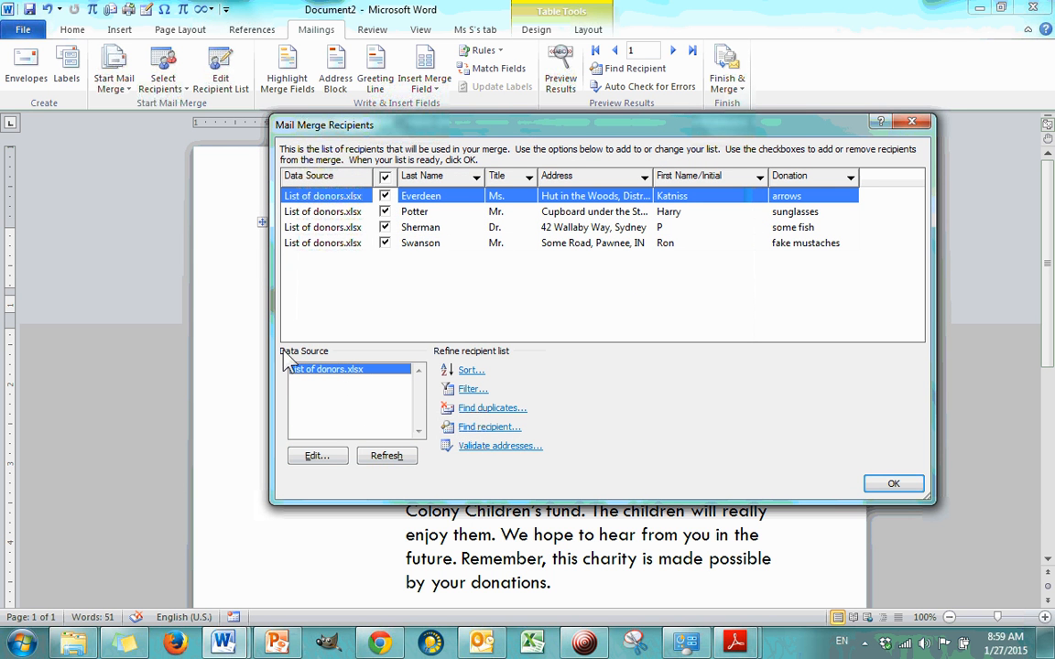
click(330, 456)
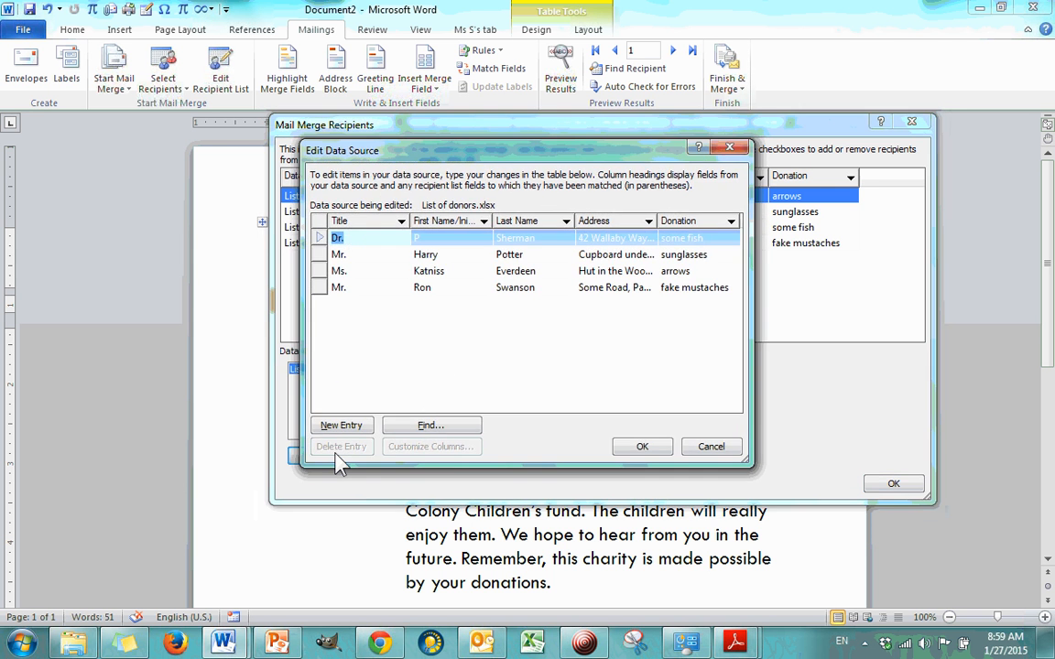
click(466, 271)
click(463, 289)
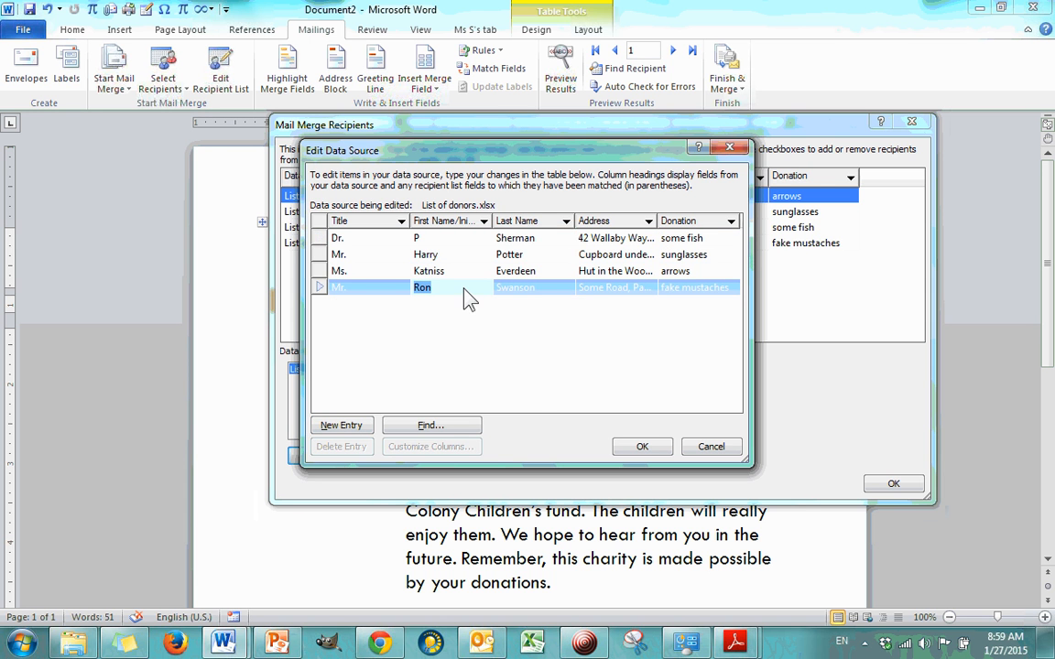
click(430, 426)
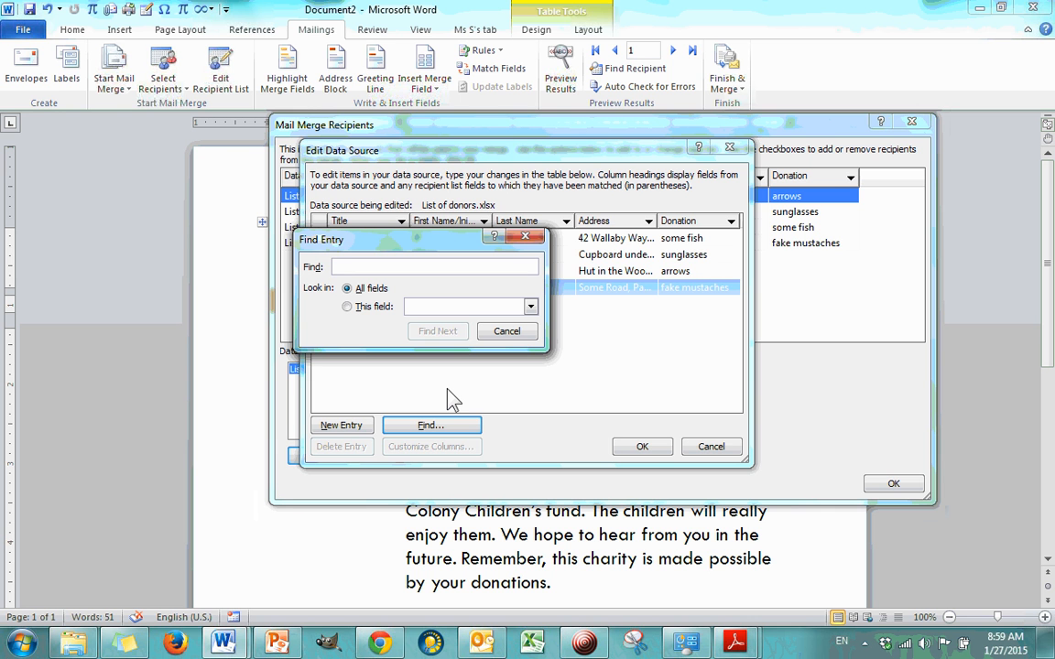
text(arr)
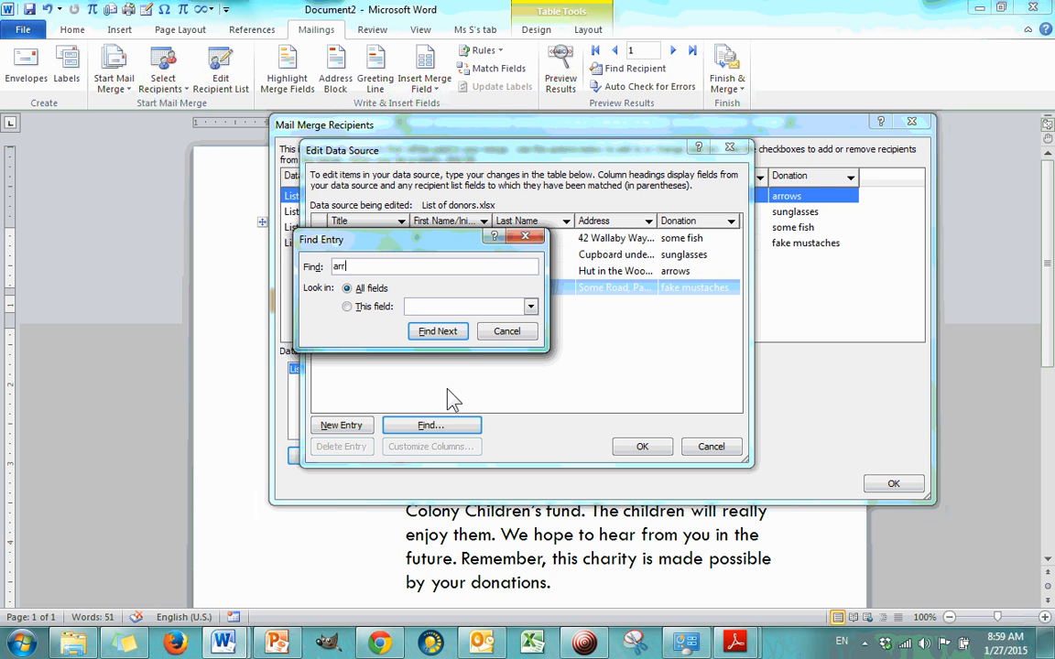
text(ows)
click(439, 333)
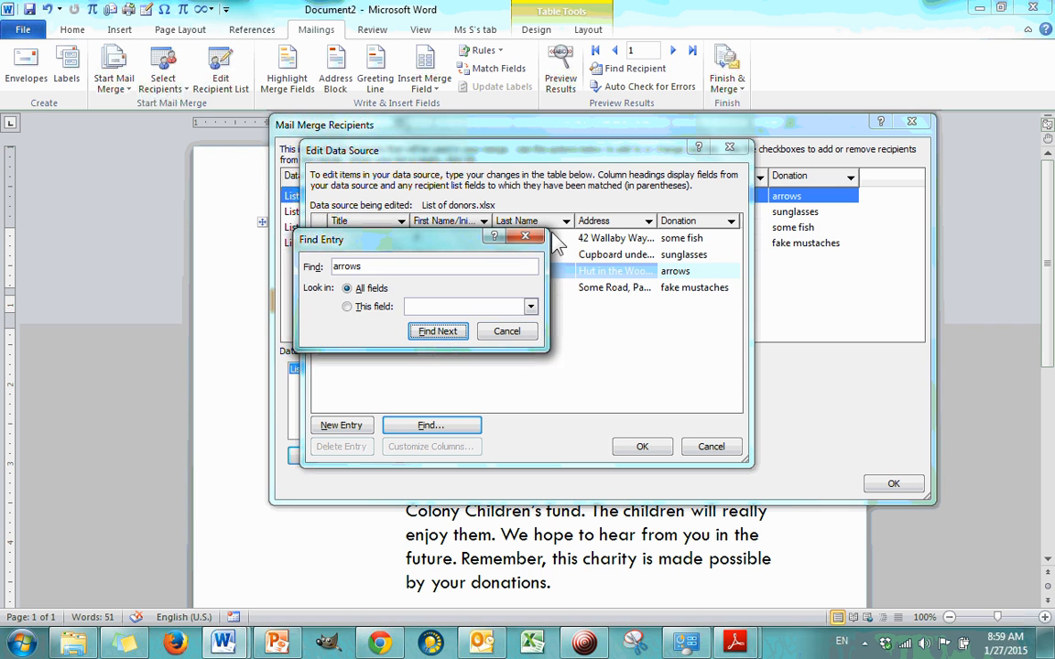
click(525, 236)
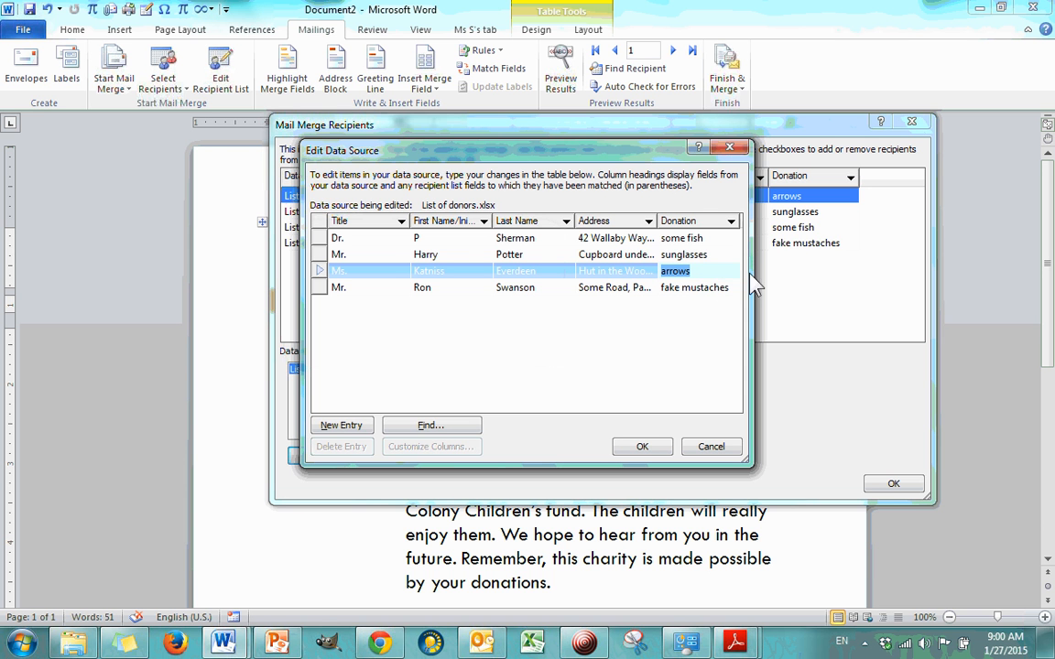
click(729, 147)
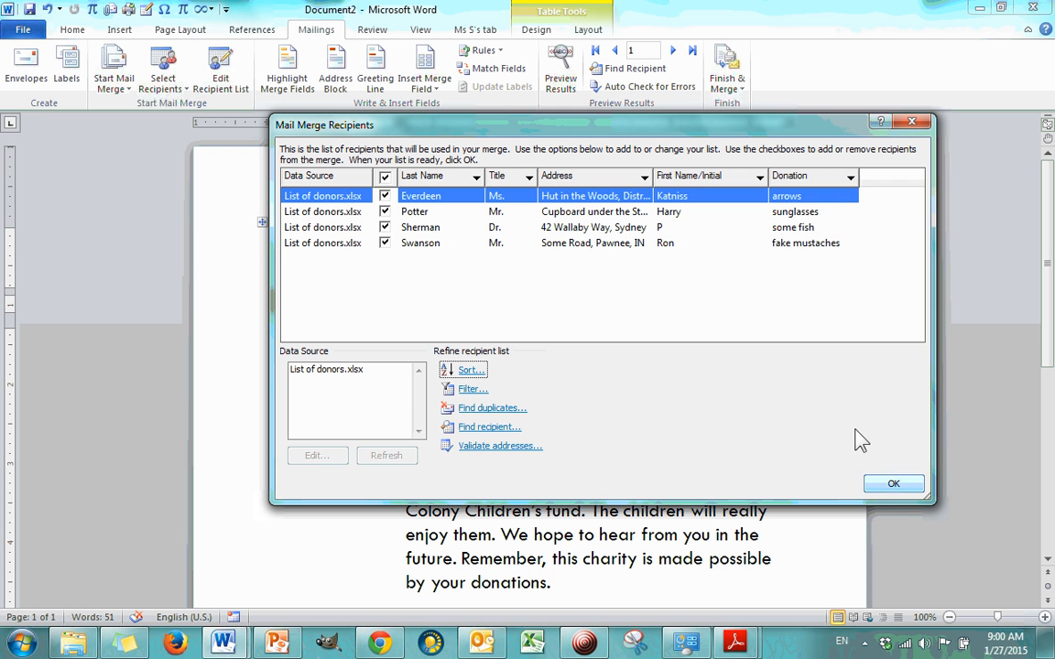
click(886, 489)
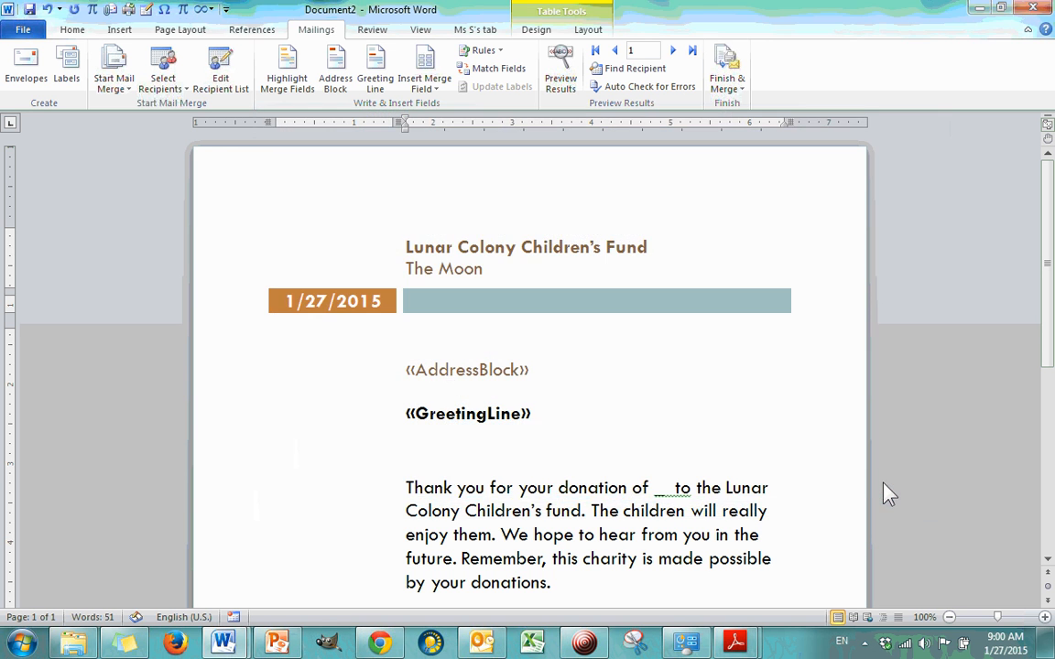
Step: Review the letter's address block format and its recipient preview, leaving the settings as they are
scroll(601, 292, down, 3)
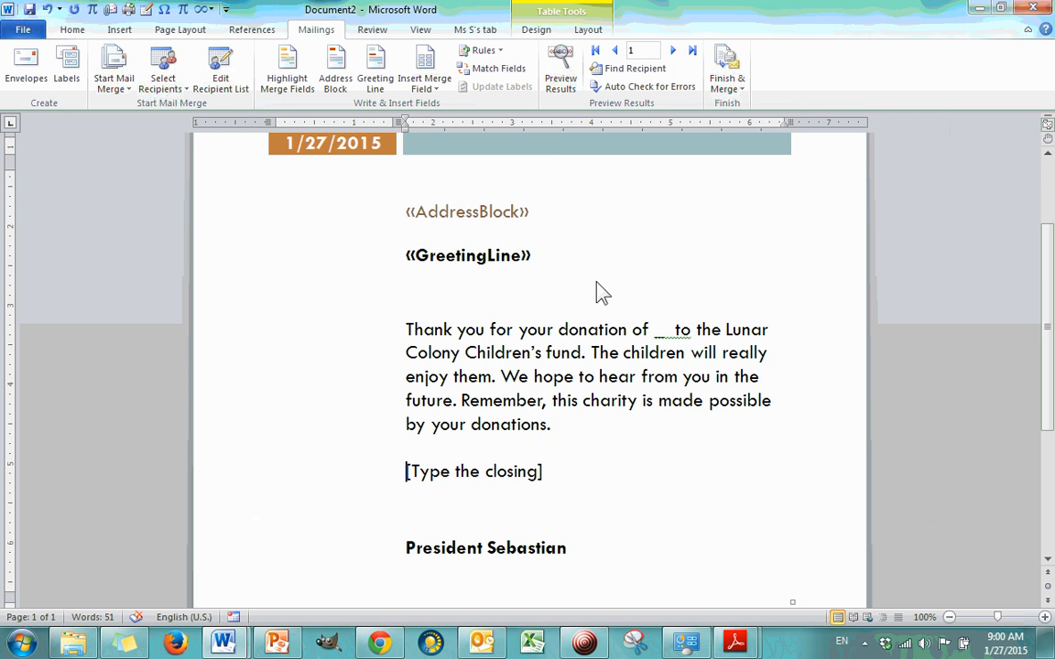
scroll(656, 322, up, 2)
click(531, 291)
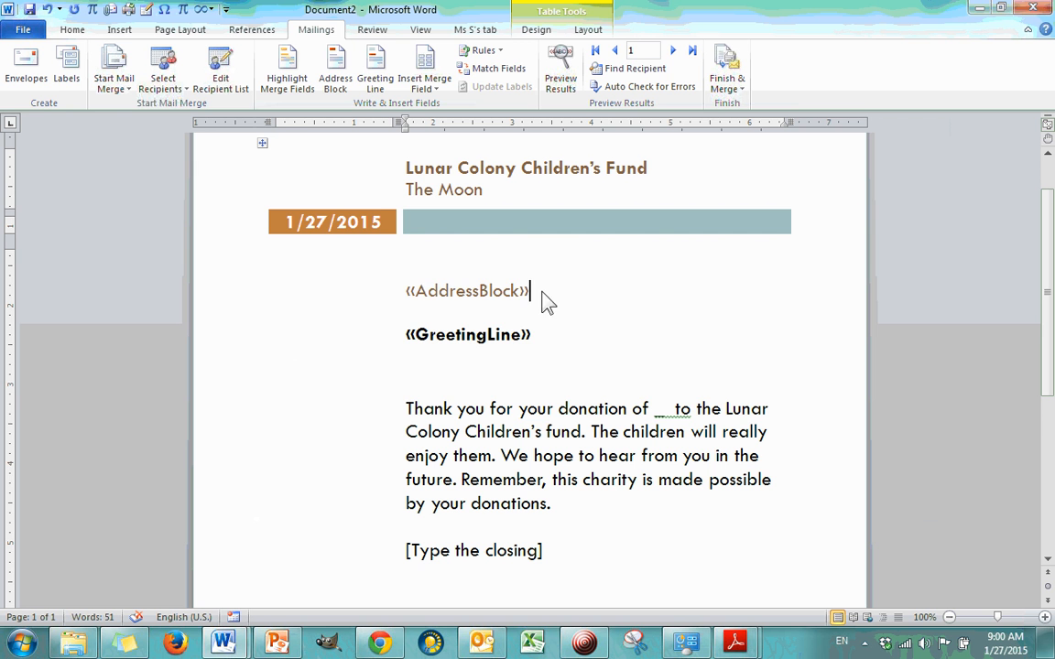
click(490, 291)
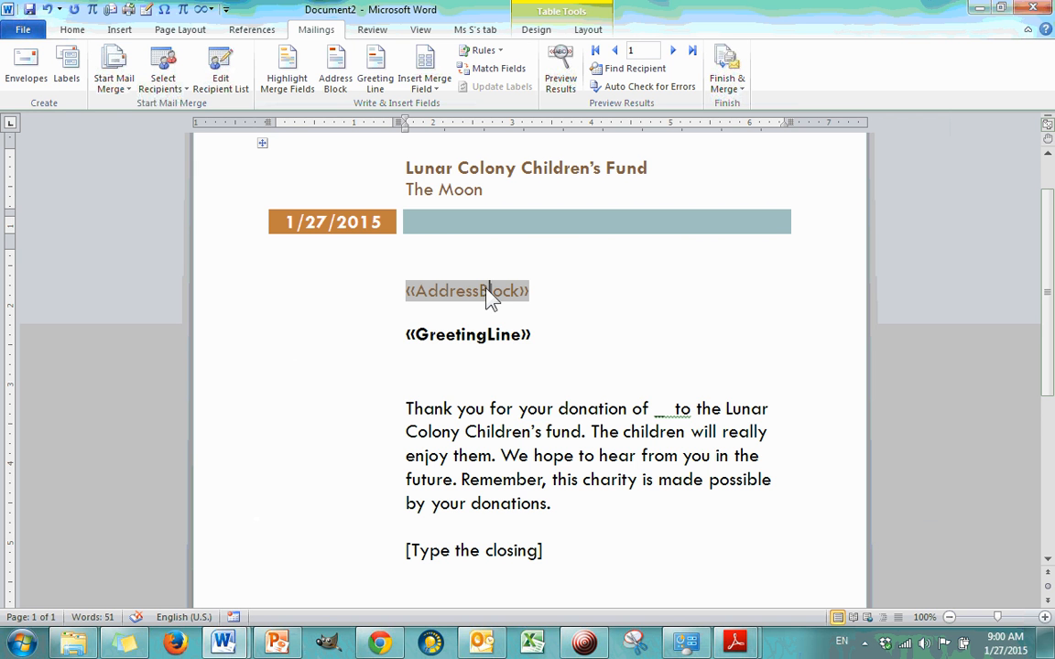
click(335, 84)
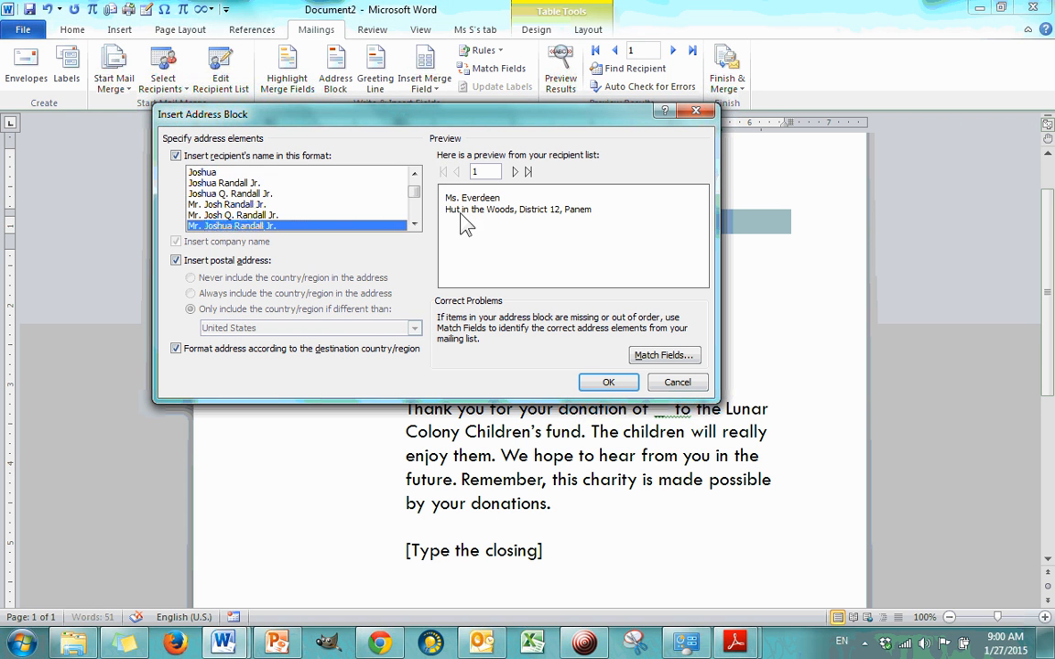
click(696, 111)
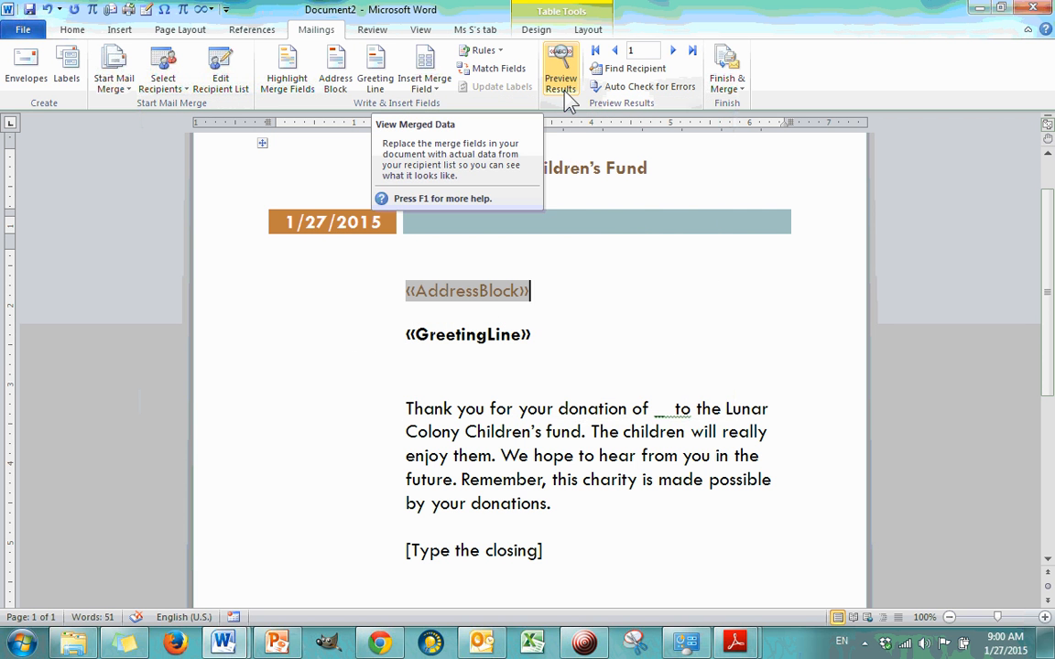
Step: Preview the letter with the first recipient's merged data and check its address, greeting line and closing
click(567, 94)
click(581, 362)
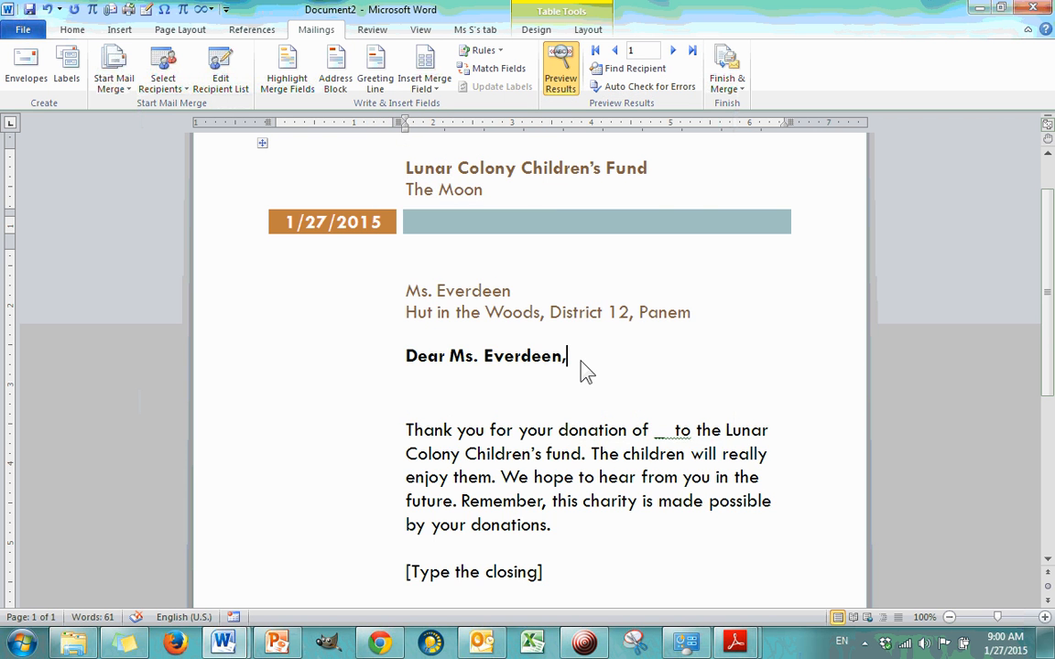
scroll(462, 222, down, 5)
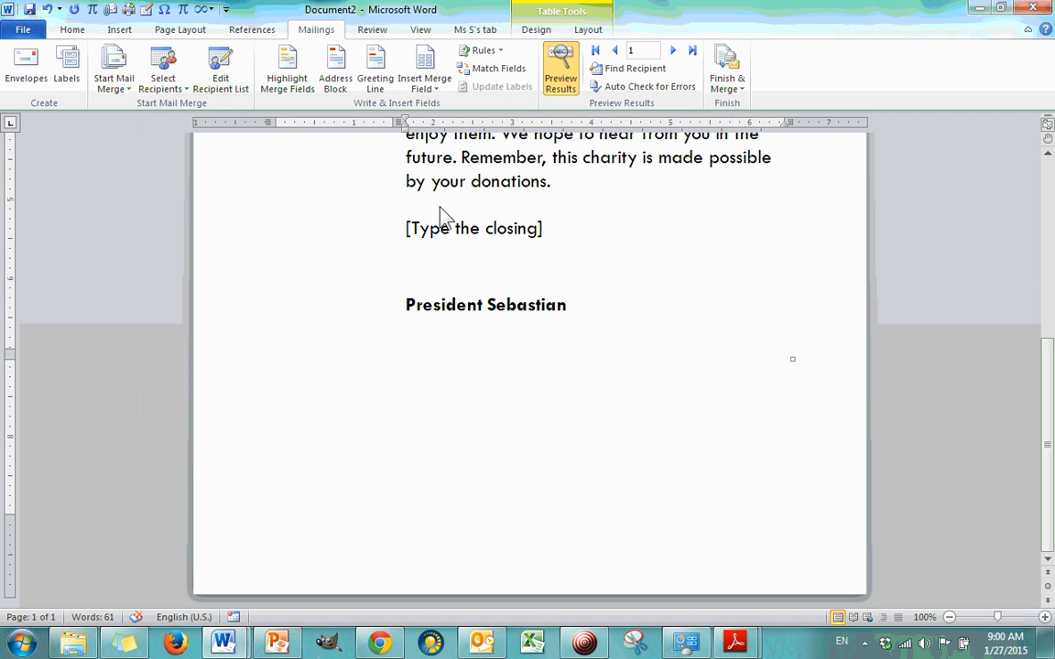
scroll(454, 248, up, 3)
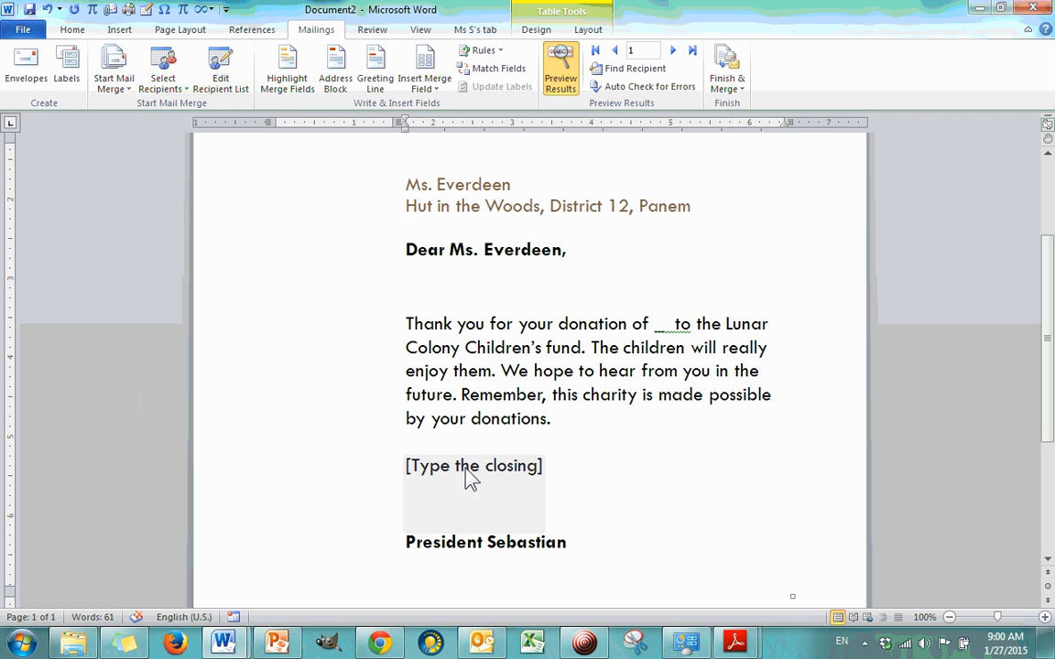
click(487, 465)
scroll(610, 480, up, 3)
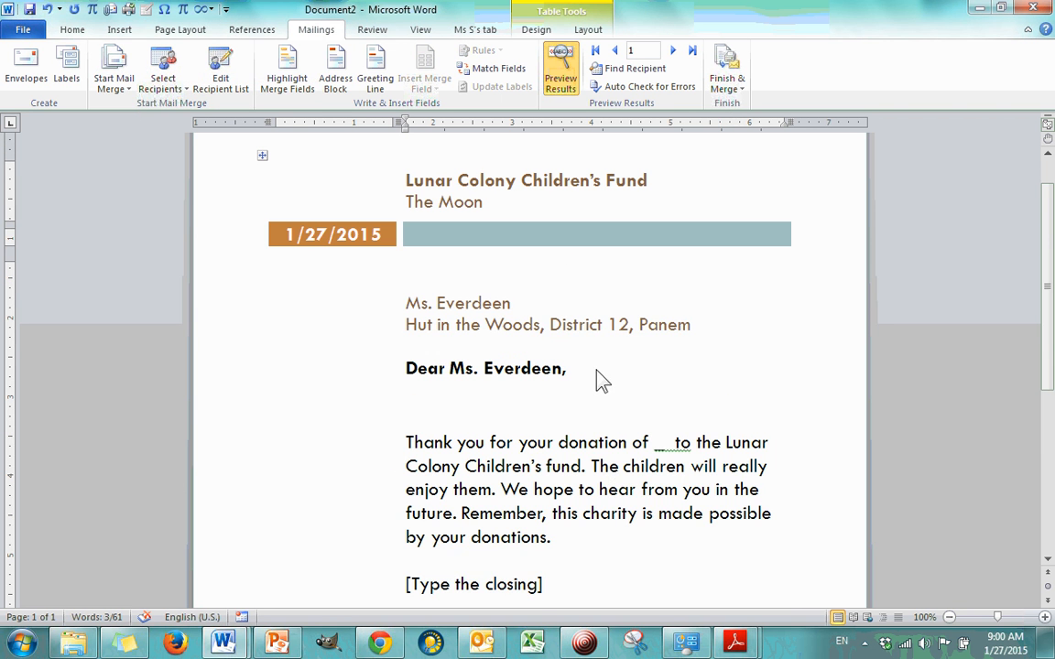
click(561, 371)
mouse_move(557, 396)
mouse_down()
mouse_move(404, 348)
mouse_move(396, 325)
mouse_move(562, 396)
mouse_up()
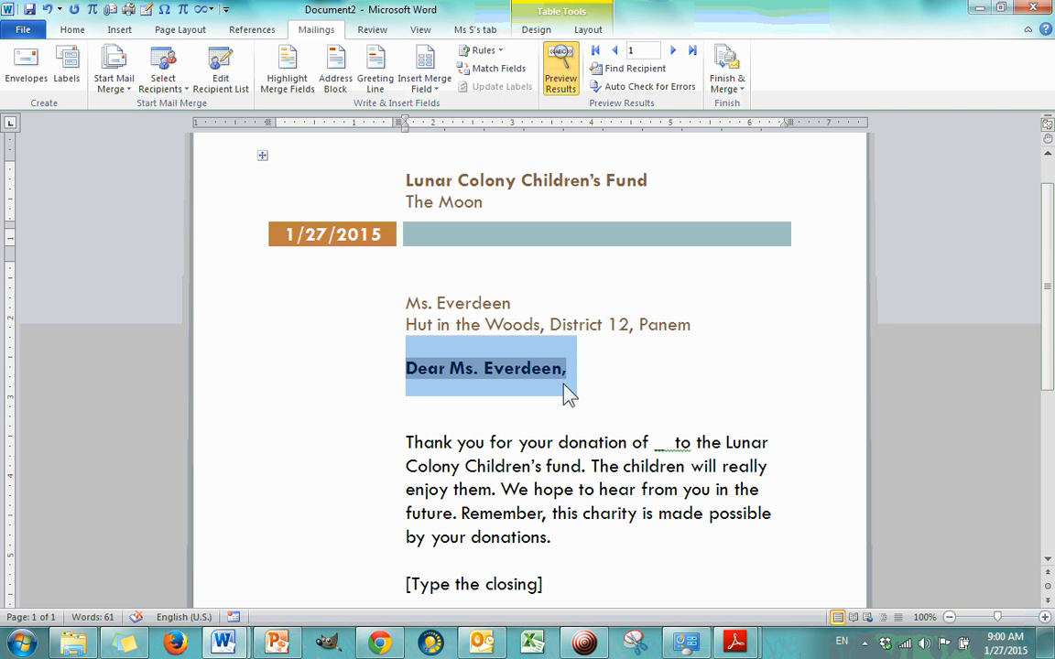
click(593, 377)
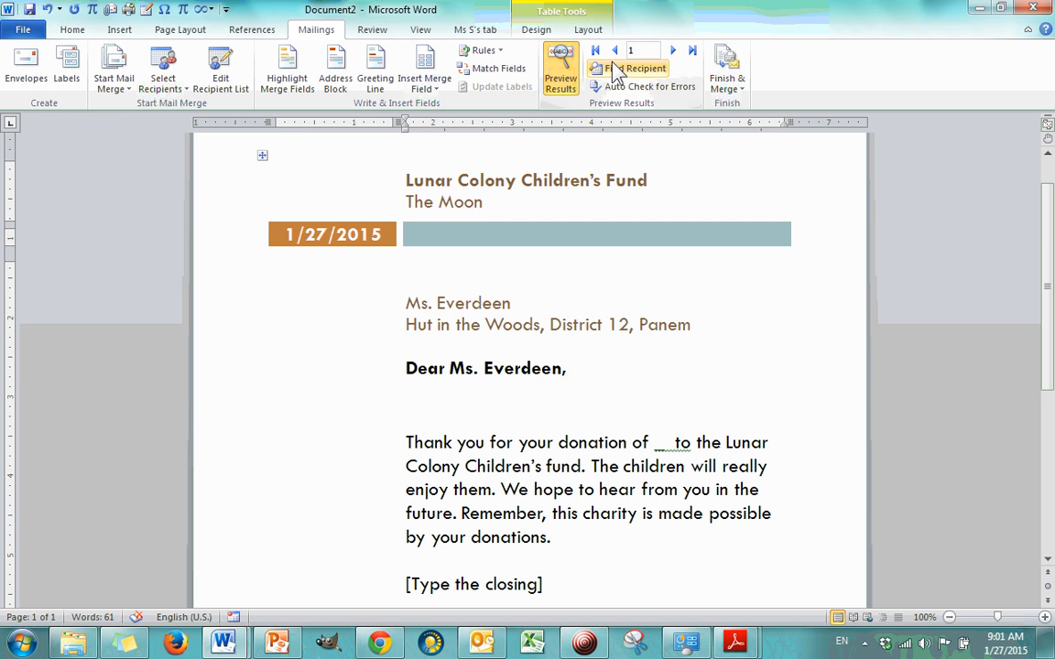
Step: Page through the recipients in the merged letter preview and check the second recipient's greeting line
click(674, 50)
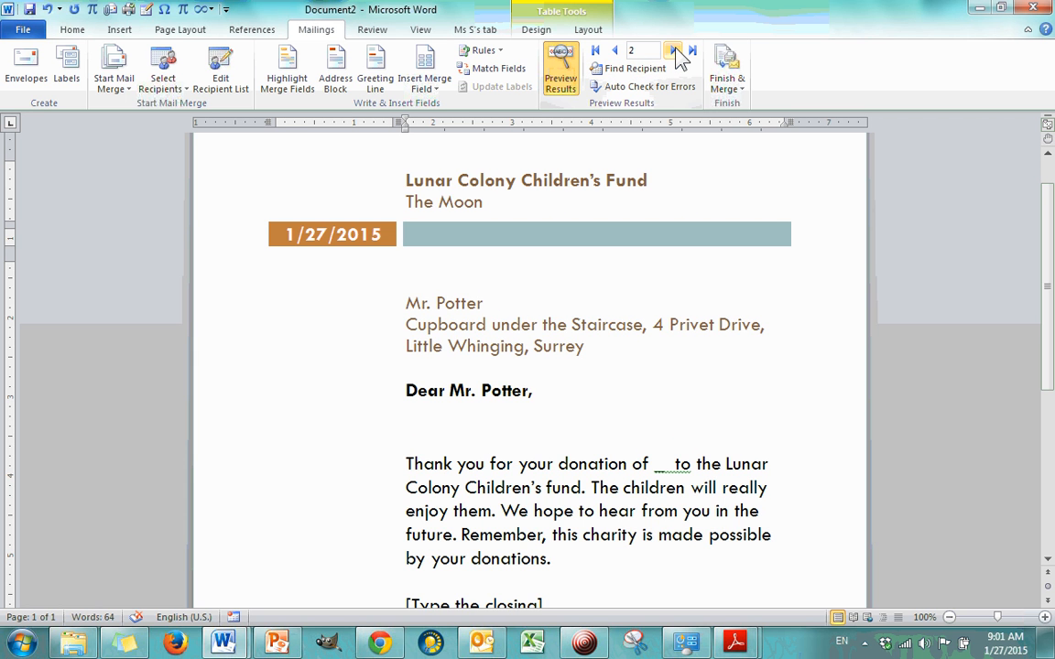
click(674, 50)
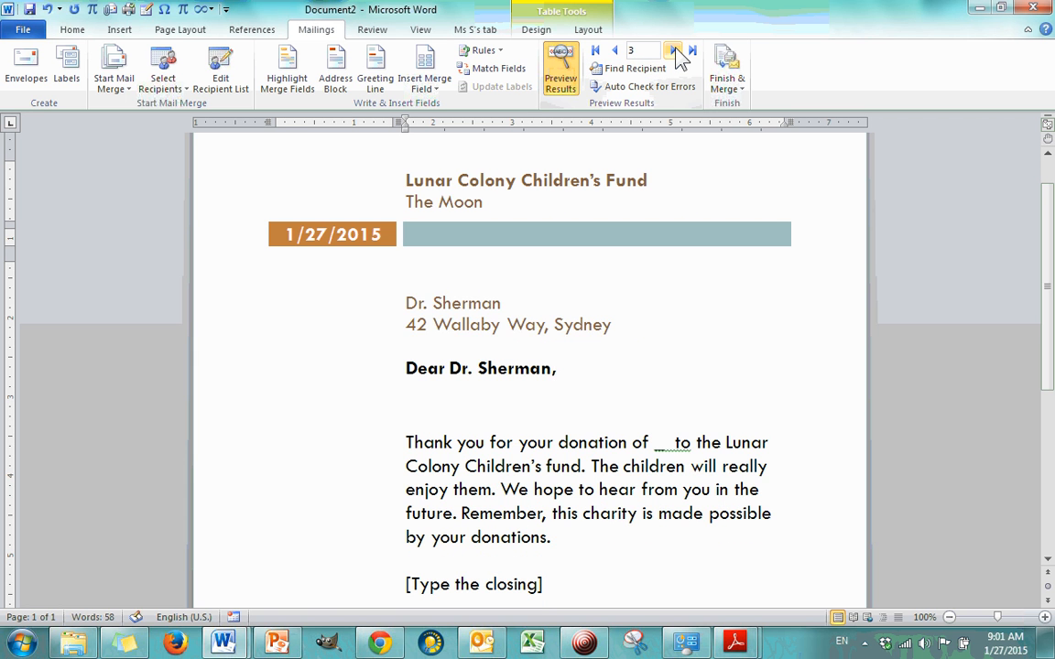
click(674, 50)
click(617, 53)
click(617, 52)
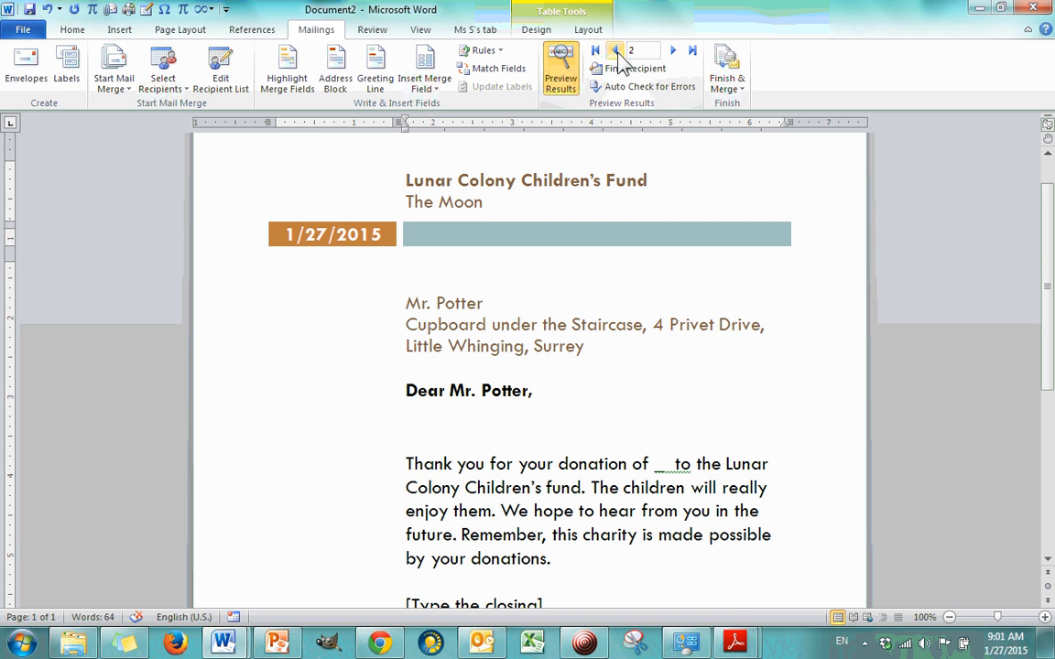
click(484, 401)
click(537, 394)
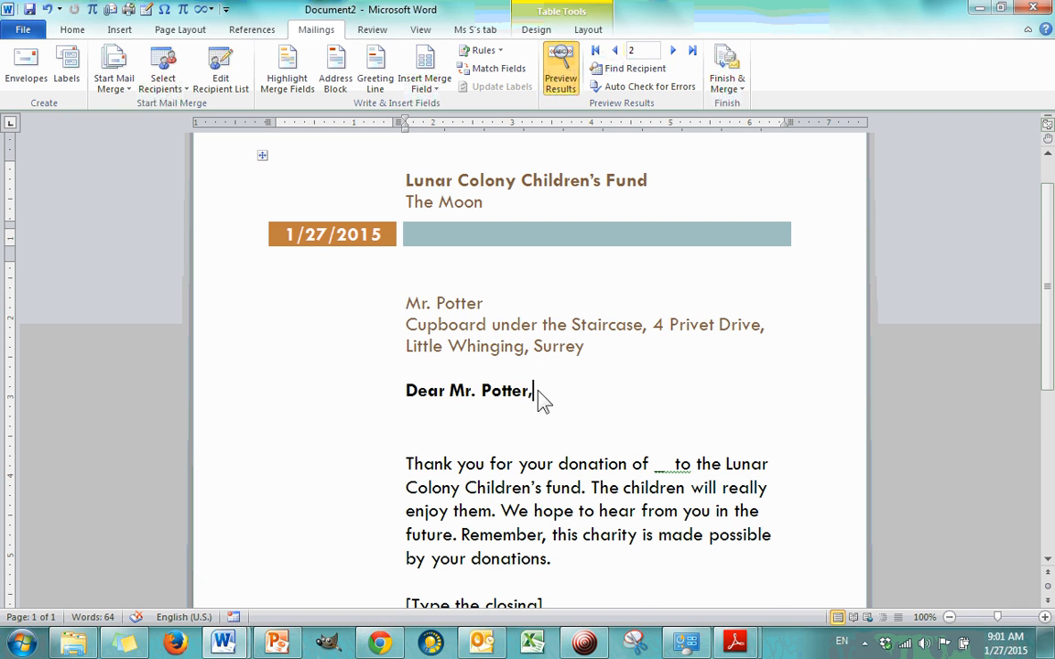
Step: Open the letter's address block settings, keep the Mr. Joshua Randall Jr. name format and preview the address for each of the three recipients
click(447, 307)
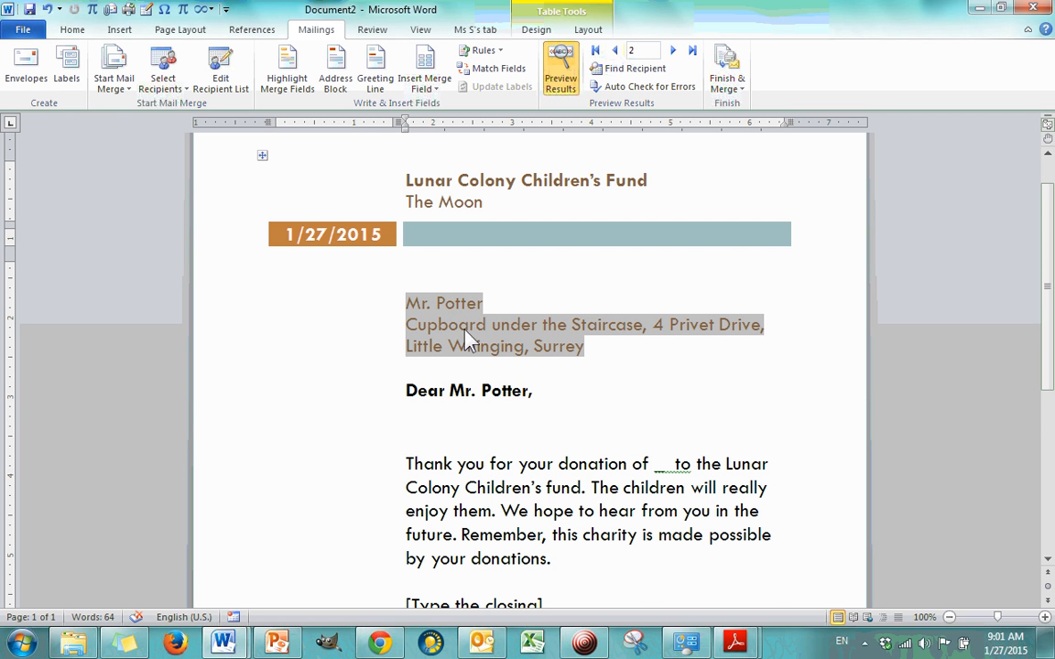
click(337, 75)
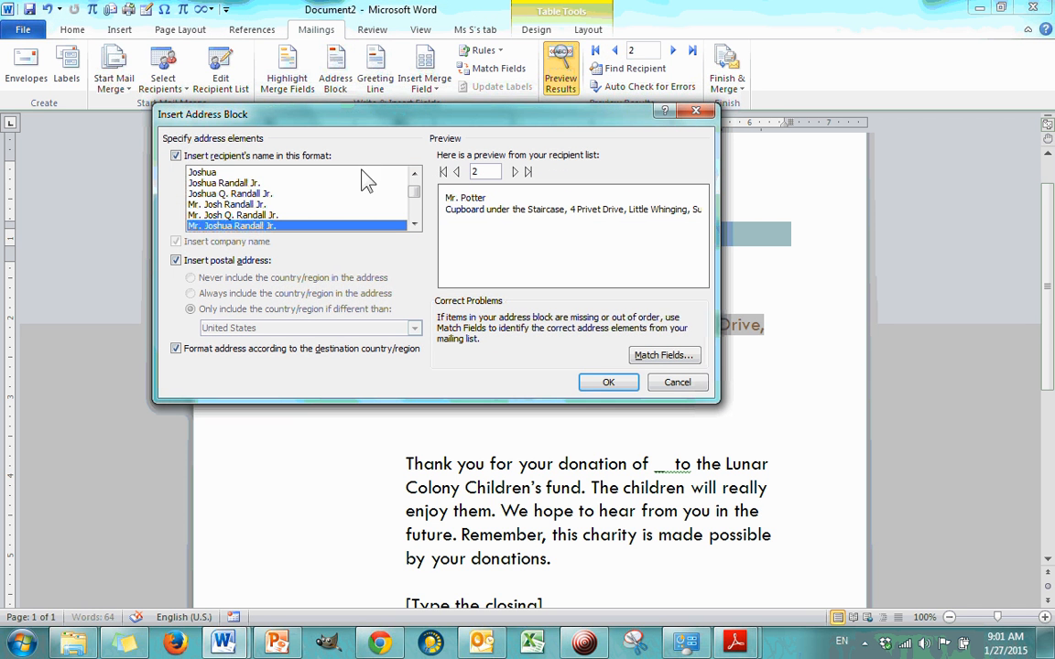
click(458, 173)
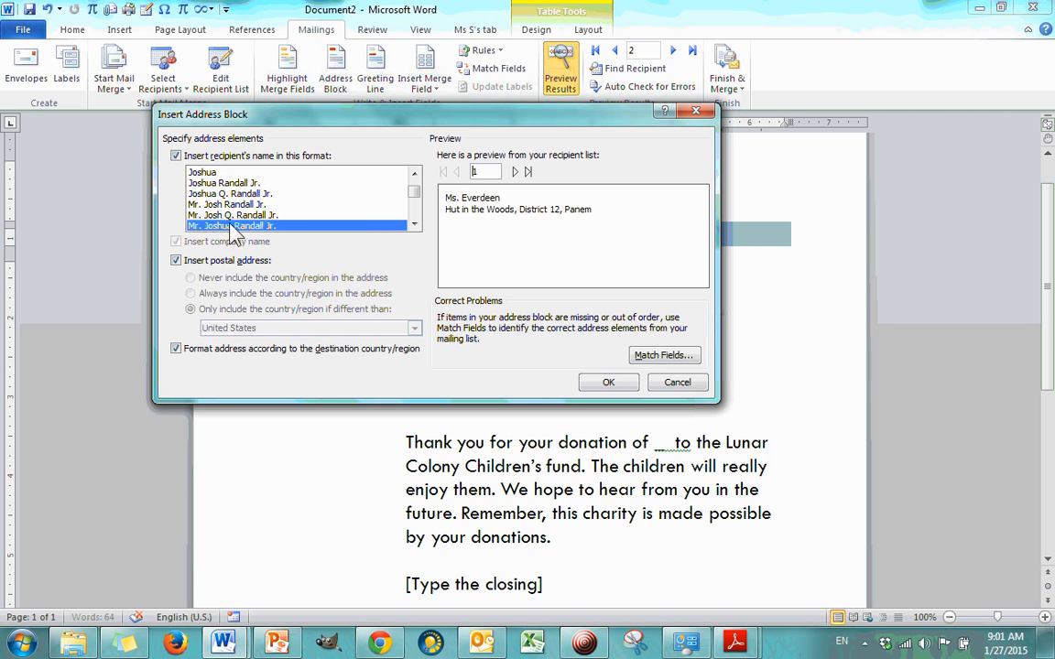
click(220, 193)
click(254, 226)
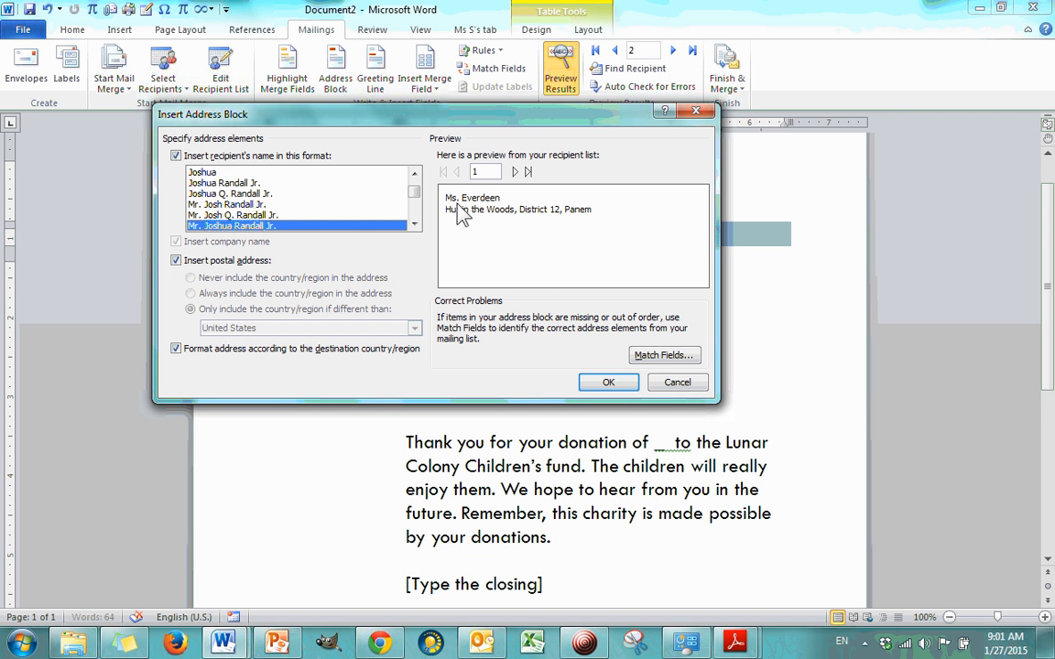
click(515, 172)
click(515, 172)
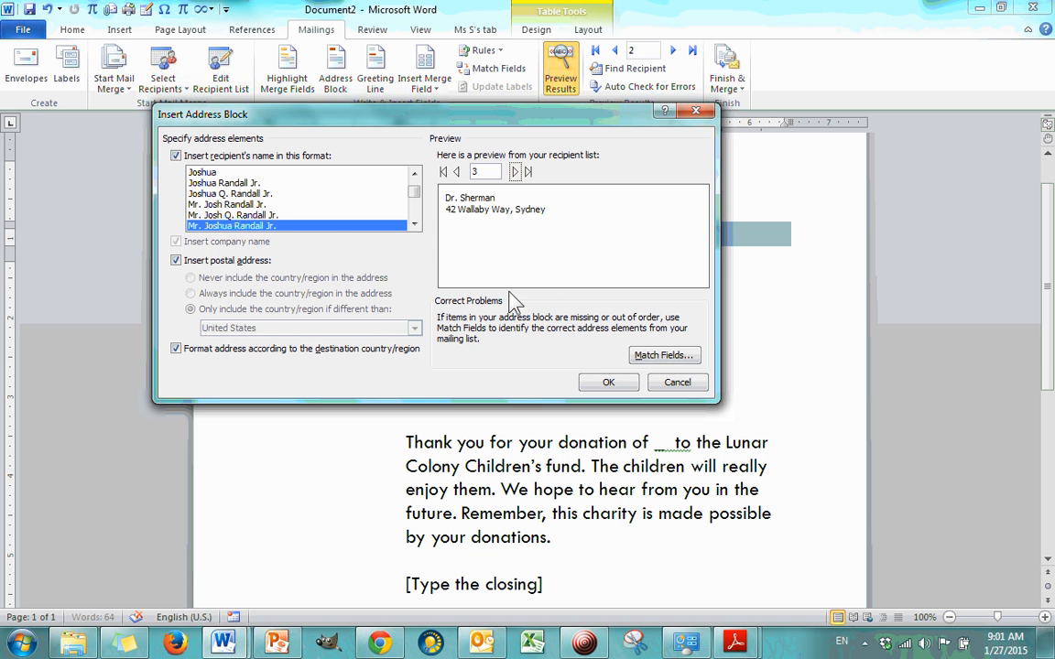
Step: Match the address block's First Name field to First Name/Initial, leaving the postal code, state and country fields unmatched
click(658, 357)
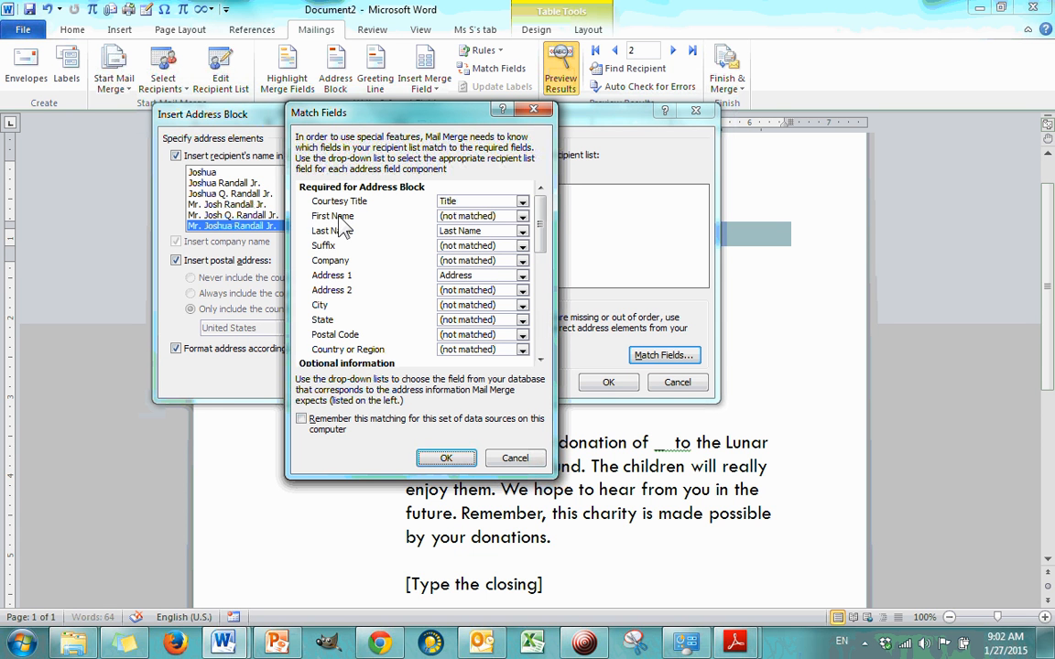
click(523, 216)
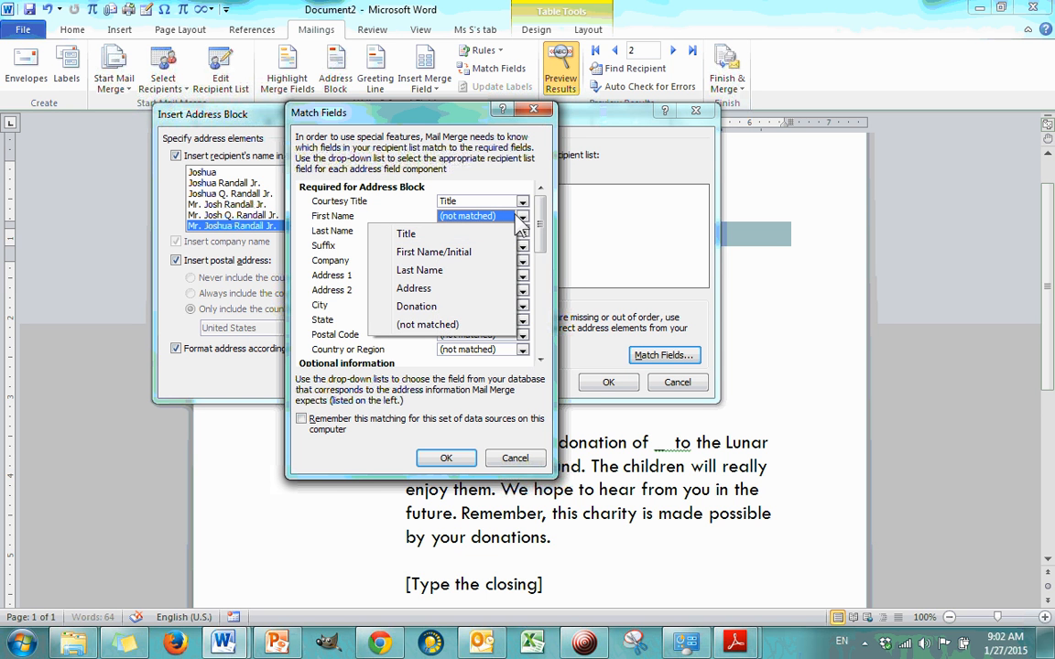
click(434, 256)
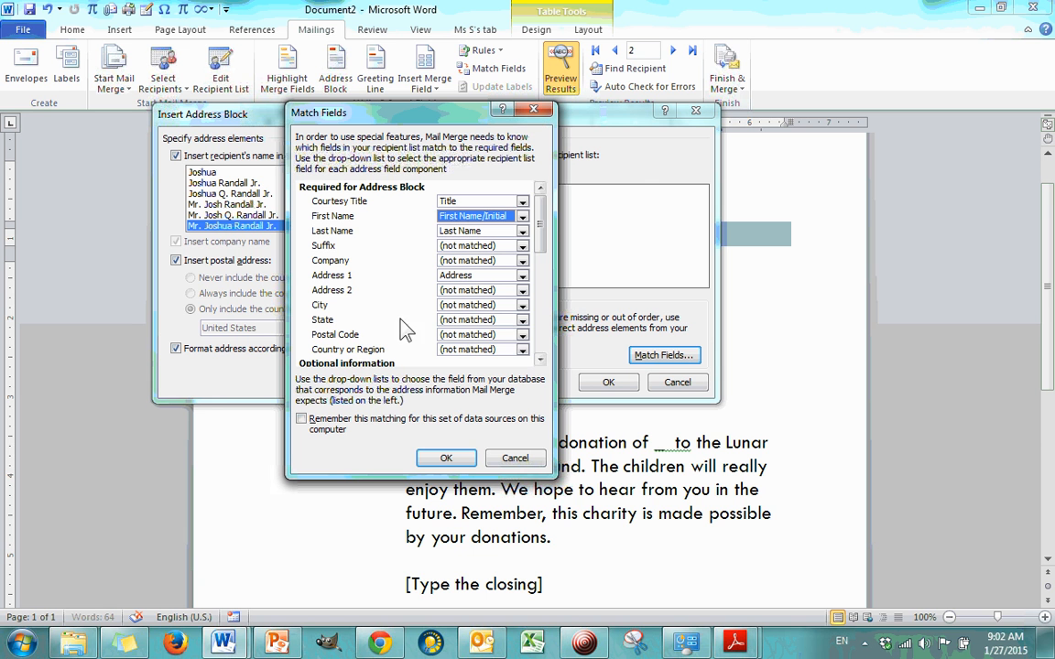
click(522, 335)
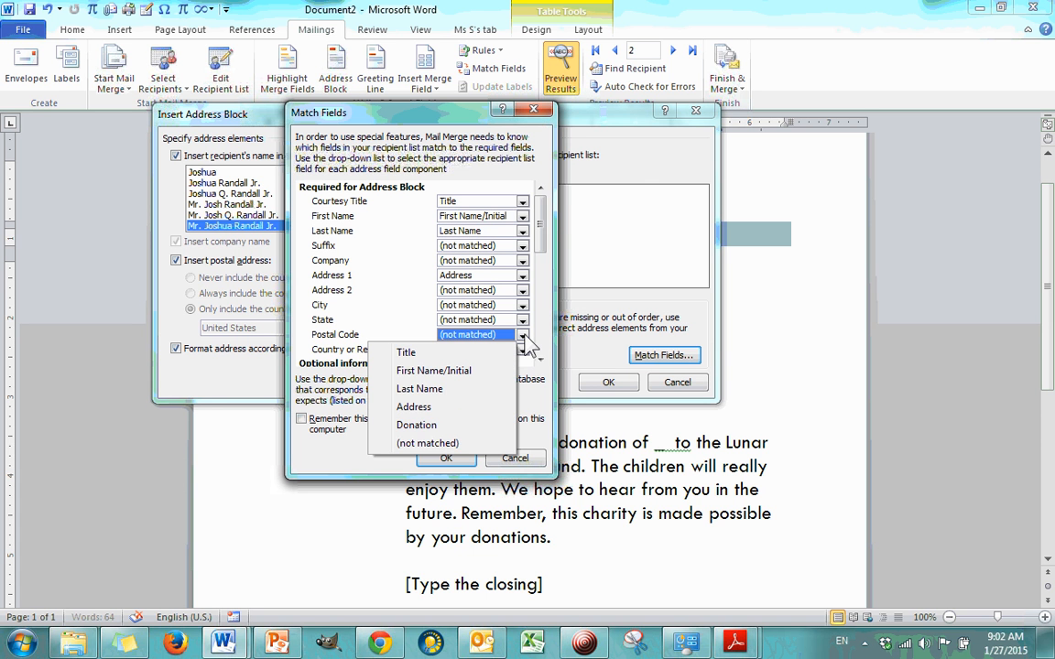
click(489, 321)
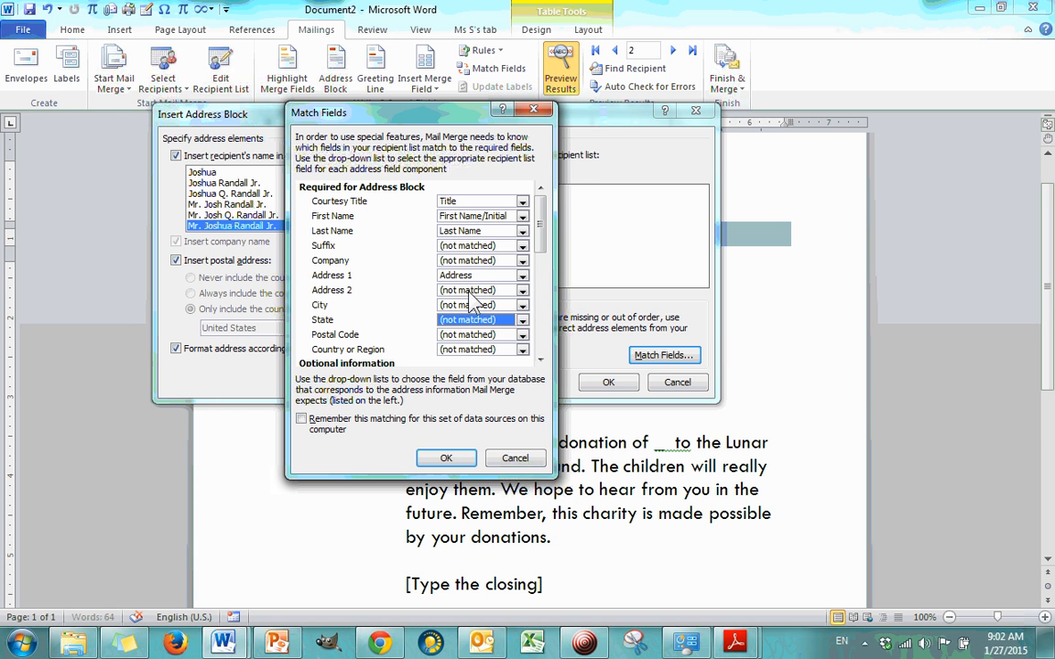
click(484, 349)
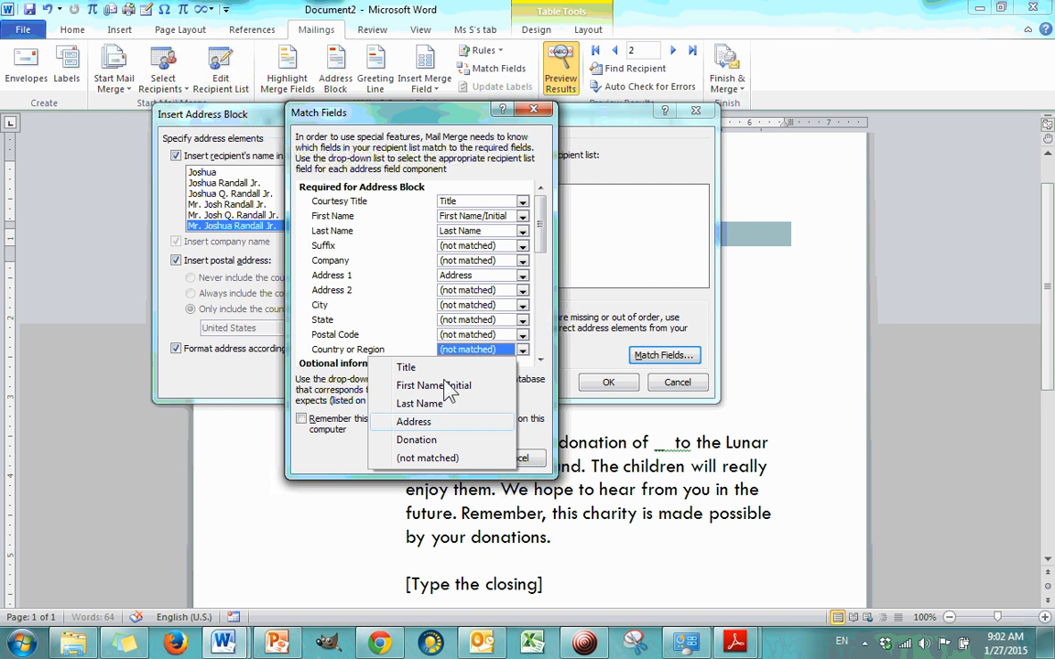
click(413, 321)
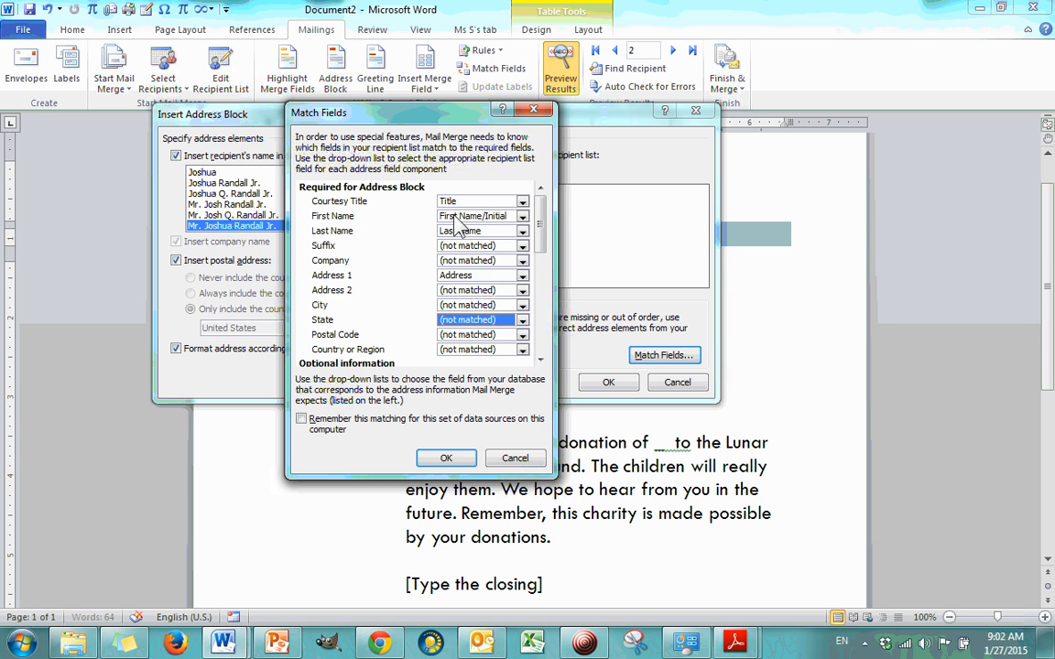
click(446, 458)
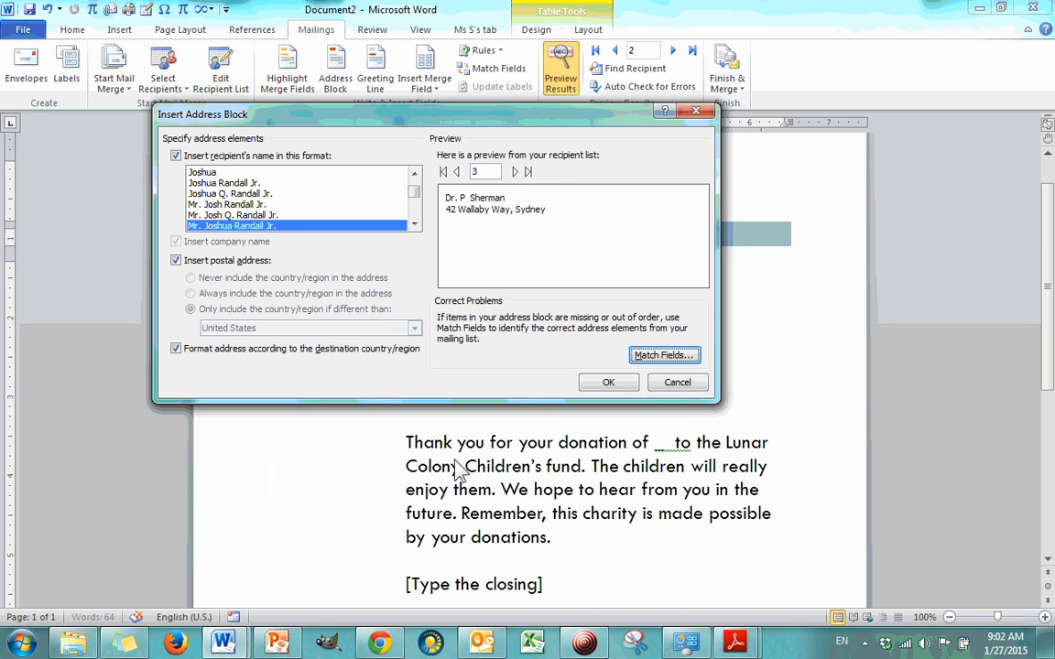
Step: Check the first recipient's address preview, accept the address block and inspect the updated address in the letter
click(456, 172)
click(456, 171)
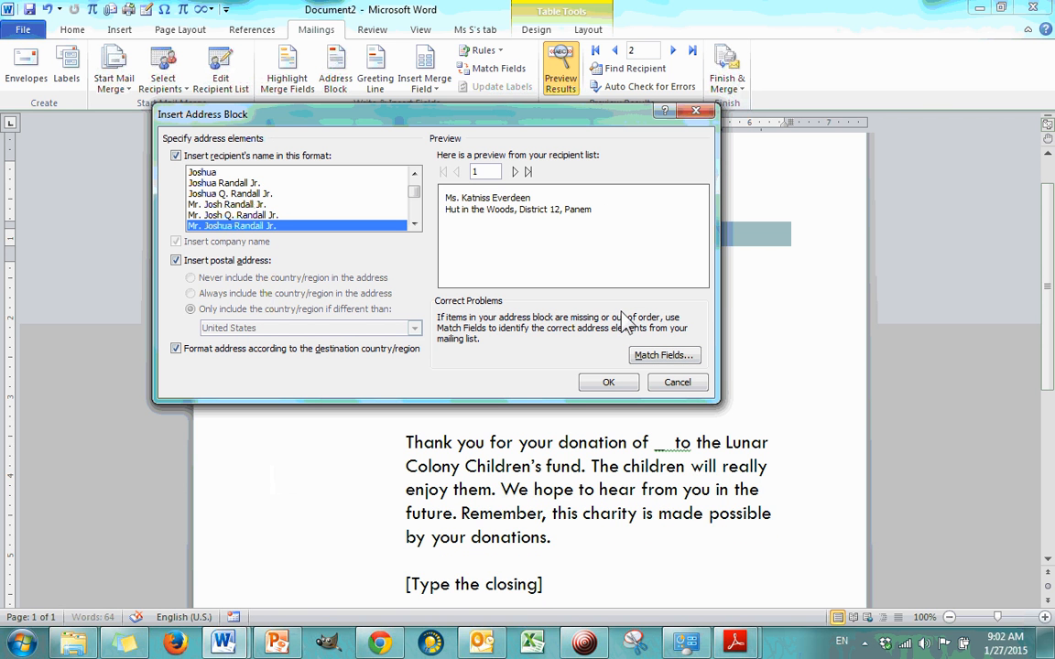
click(609, 382)
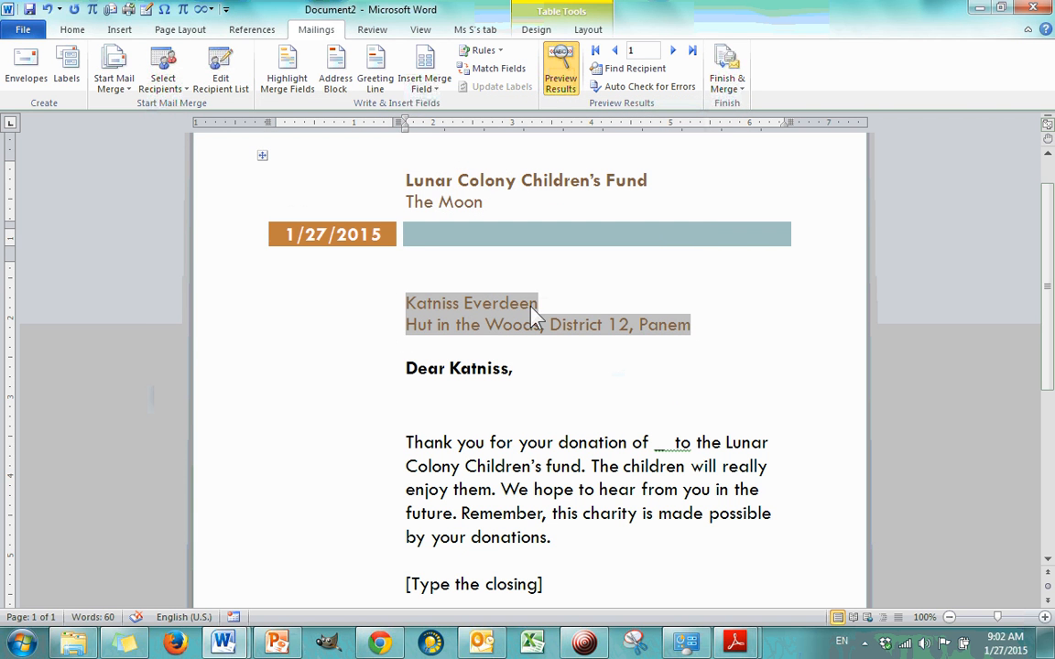
click(555, 89)
click(716, 342)
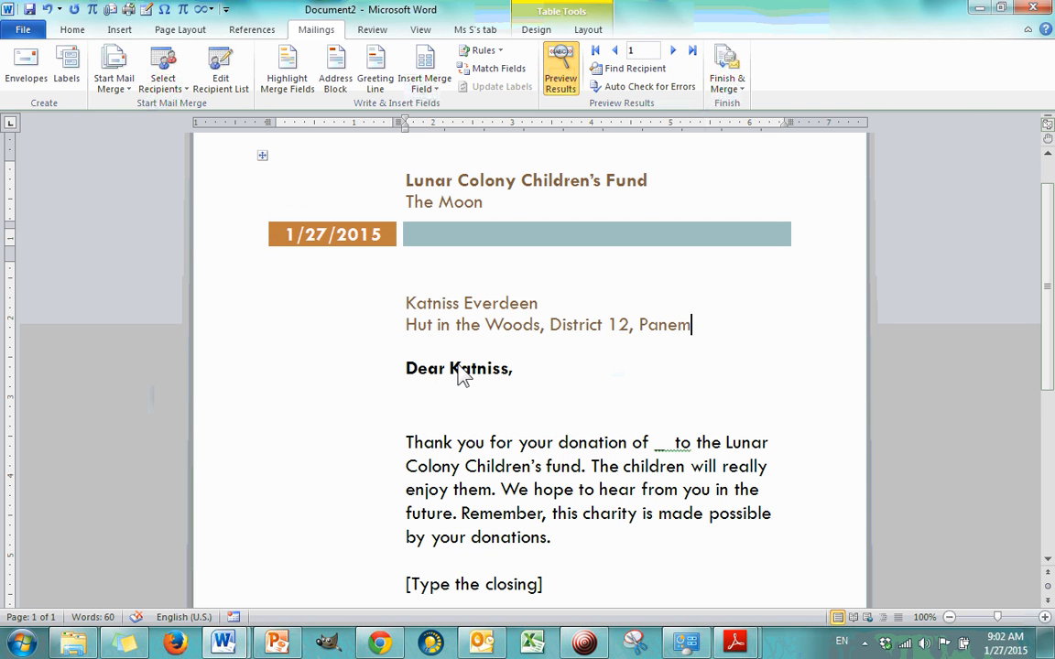
click(501, 328)
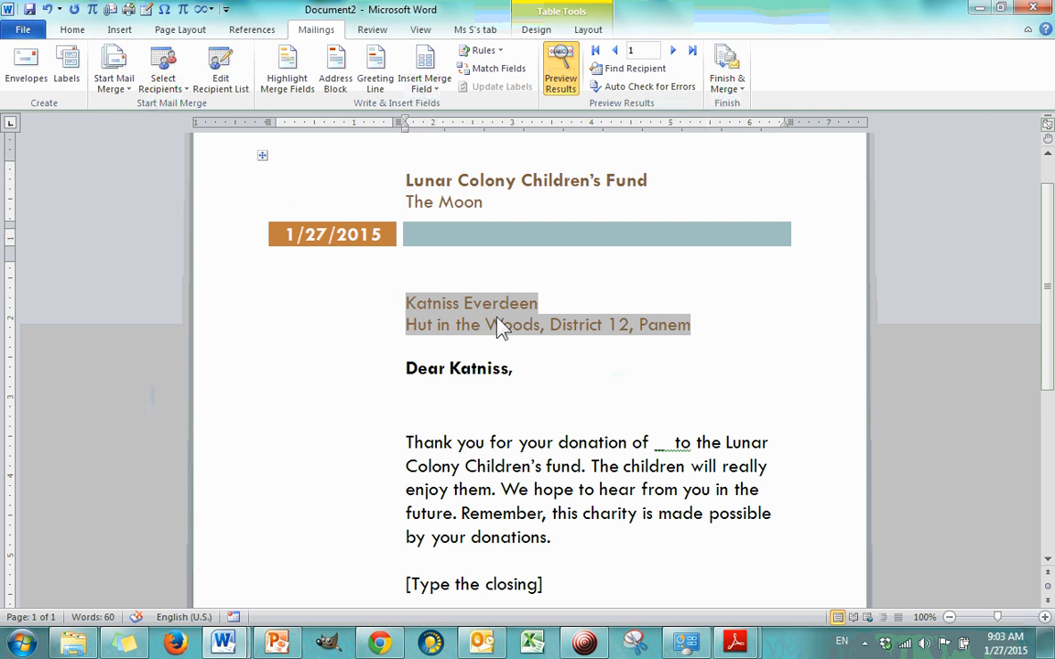
Step: Try to set the letter's greeting line format to Dear, the Mr. Joshua Randall Jr. name style and a comma
click(448, 375)
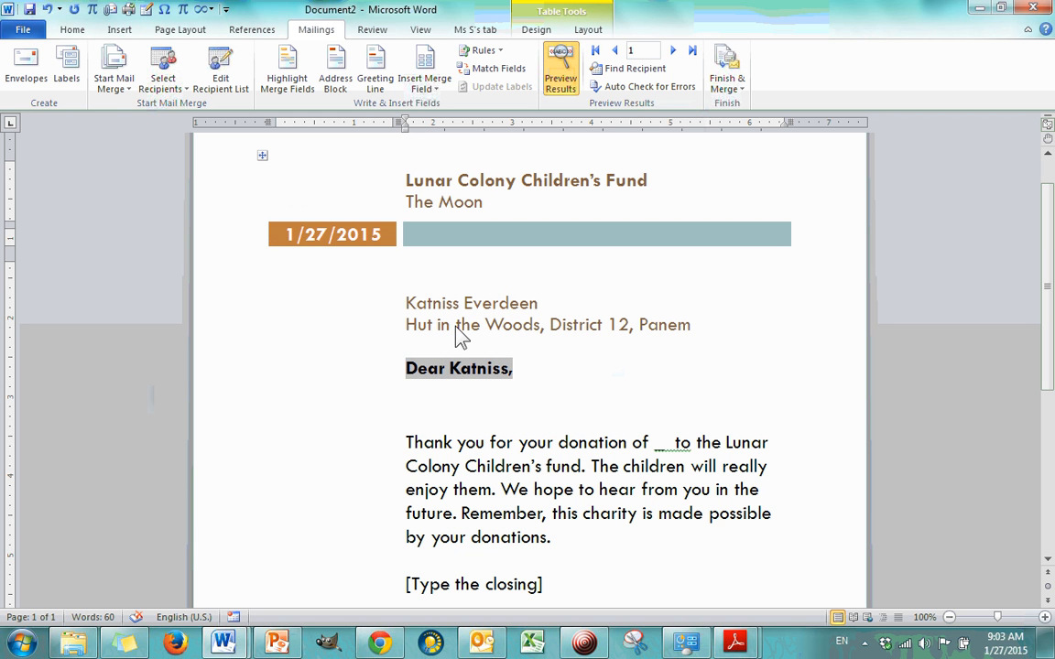
click(383, 80)
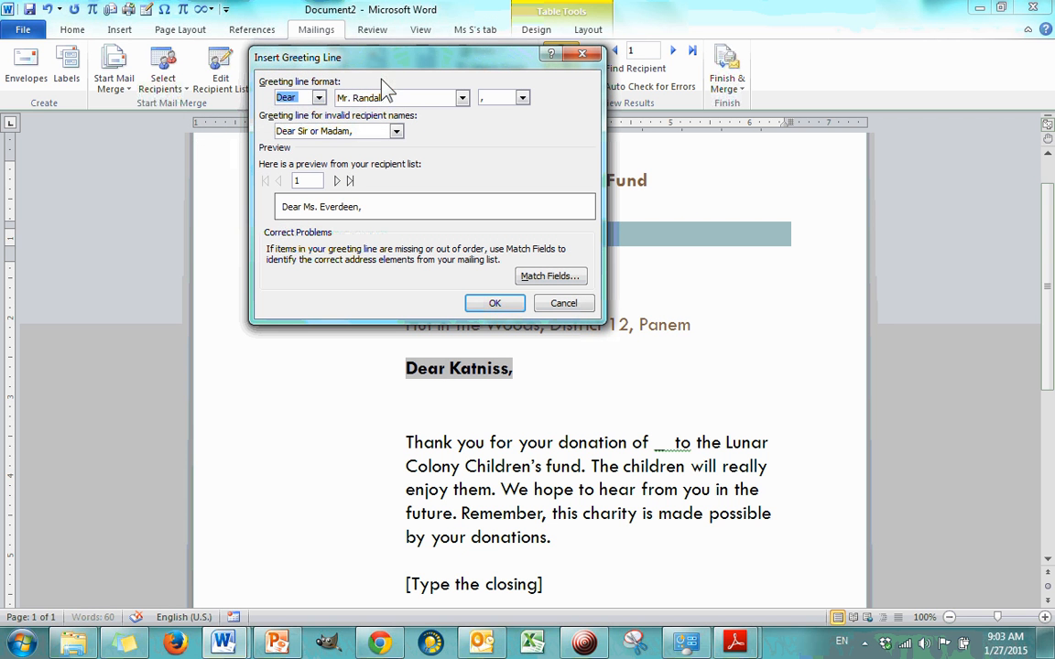
click(289, 97)
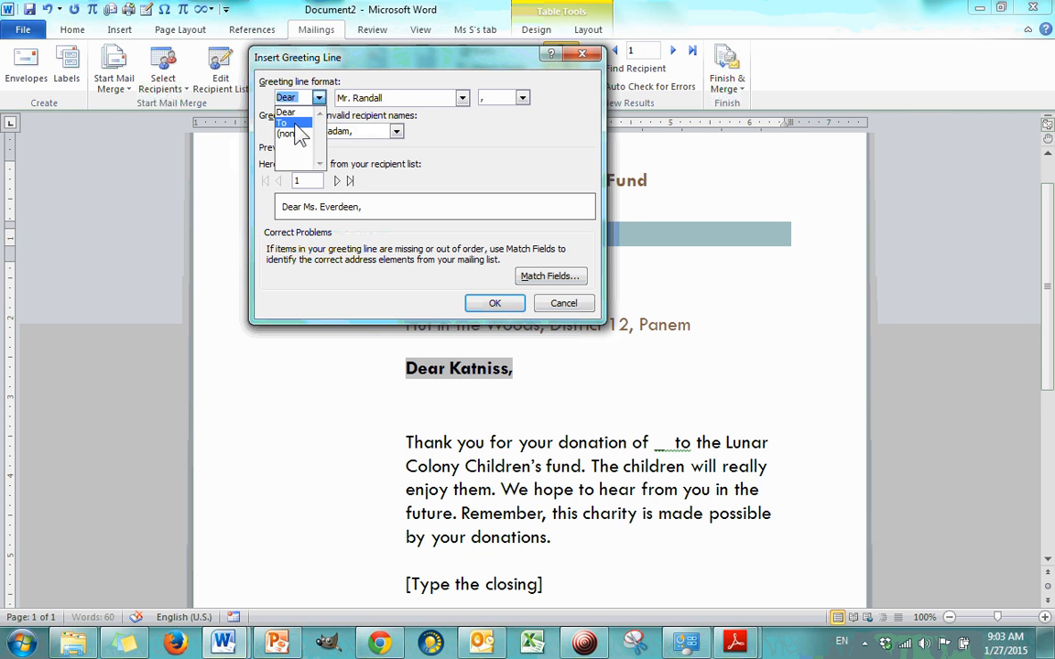
click(293, 112)
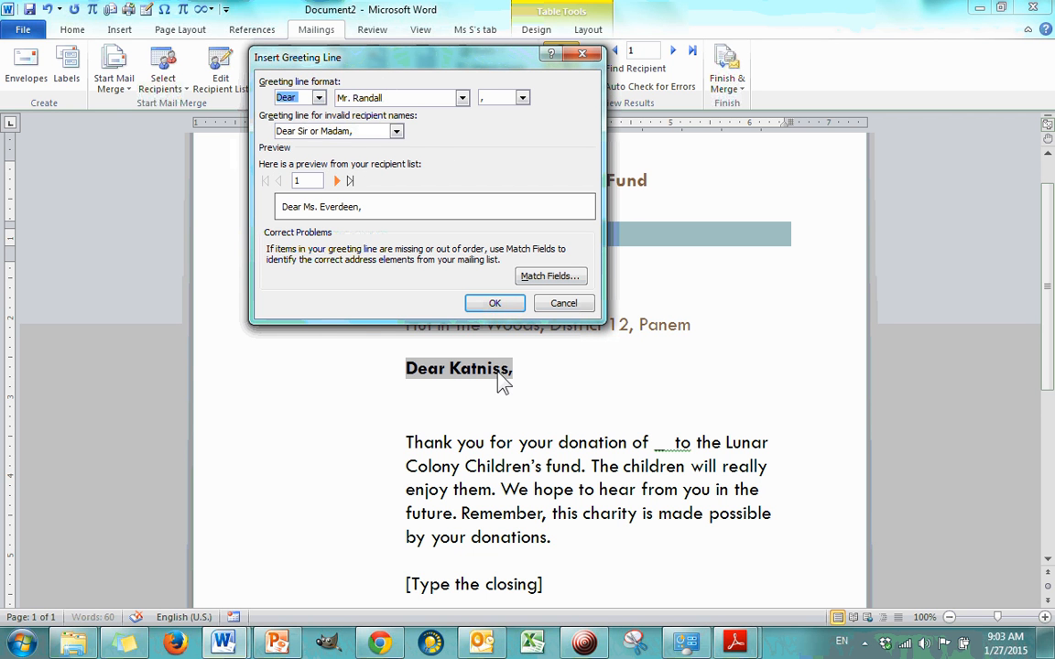
click(462, 99)
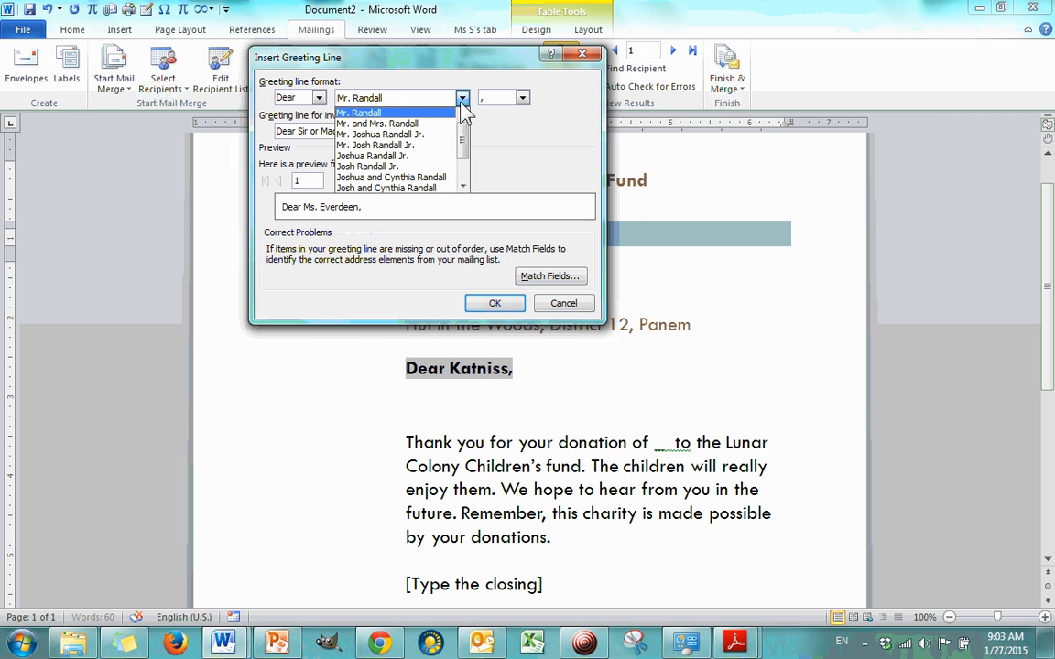
click(377, 139)
click(522, 97)
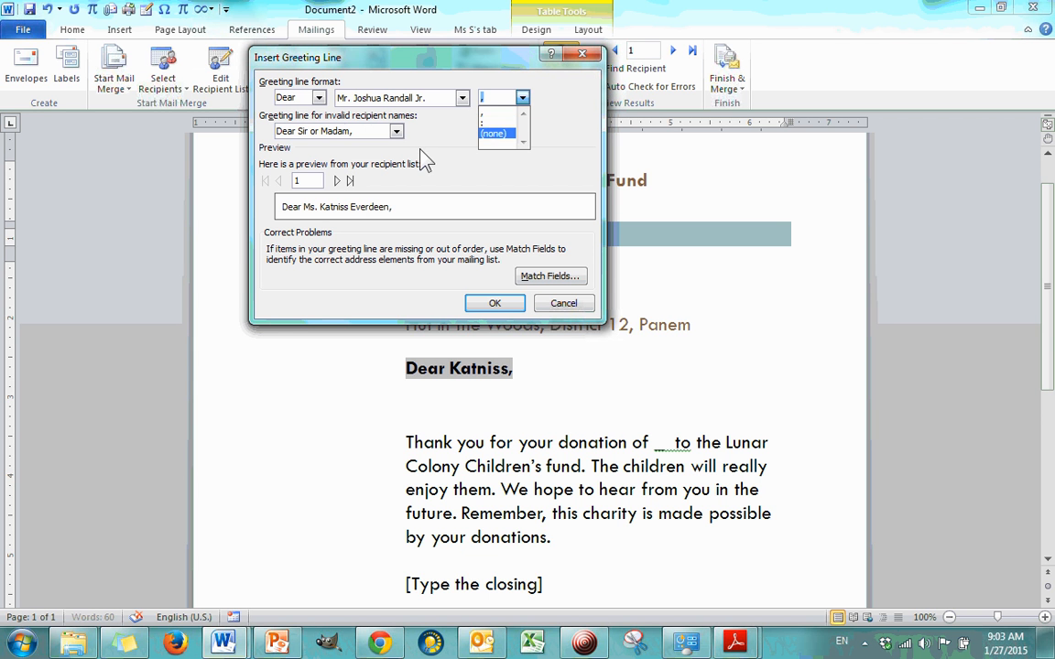
click(494, 114)
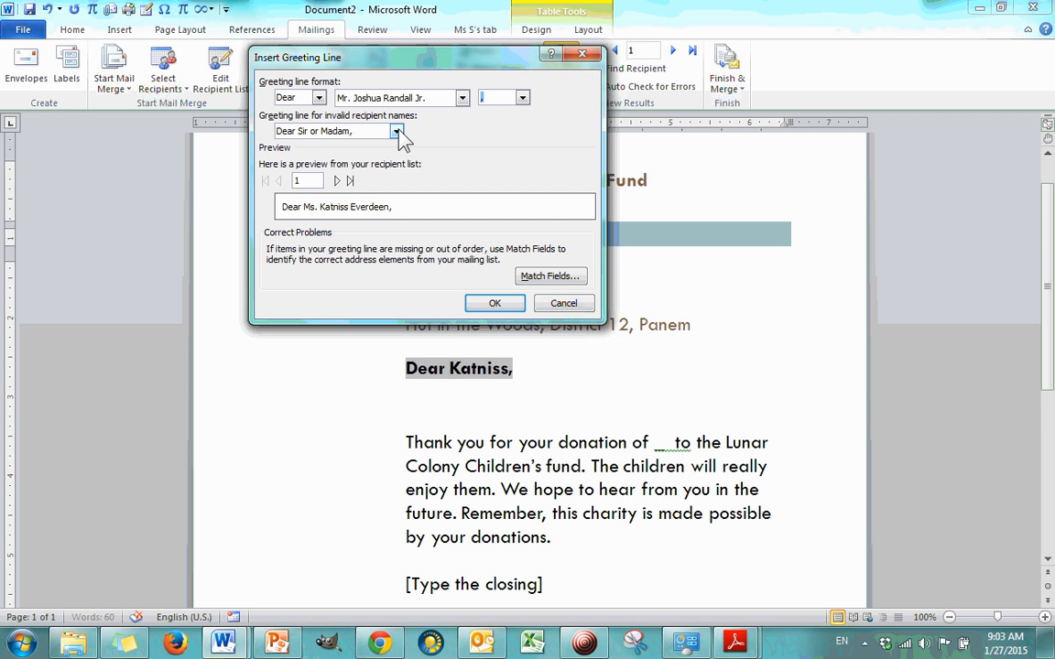
Step: Keep "Dear Sir or Madam," for invalid recipient names, preview the greeting for the second and third recipients and accept the greeting line
click(397, 133)
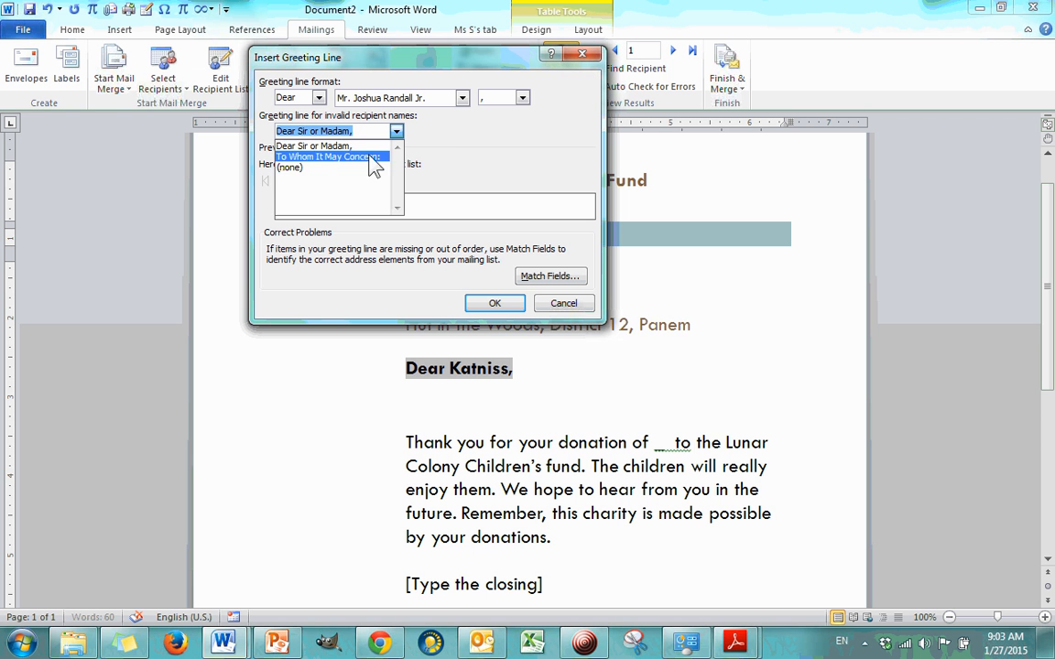
click(445, 152)
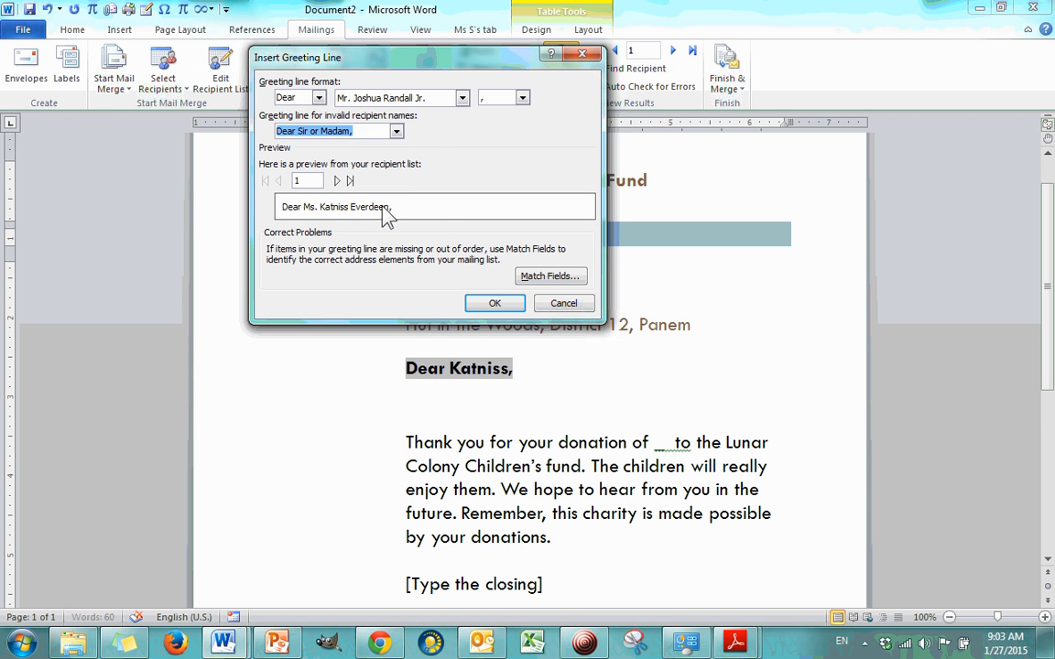
click(336, 181)
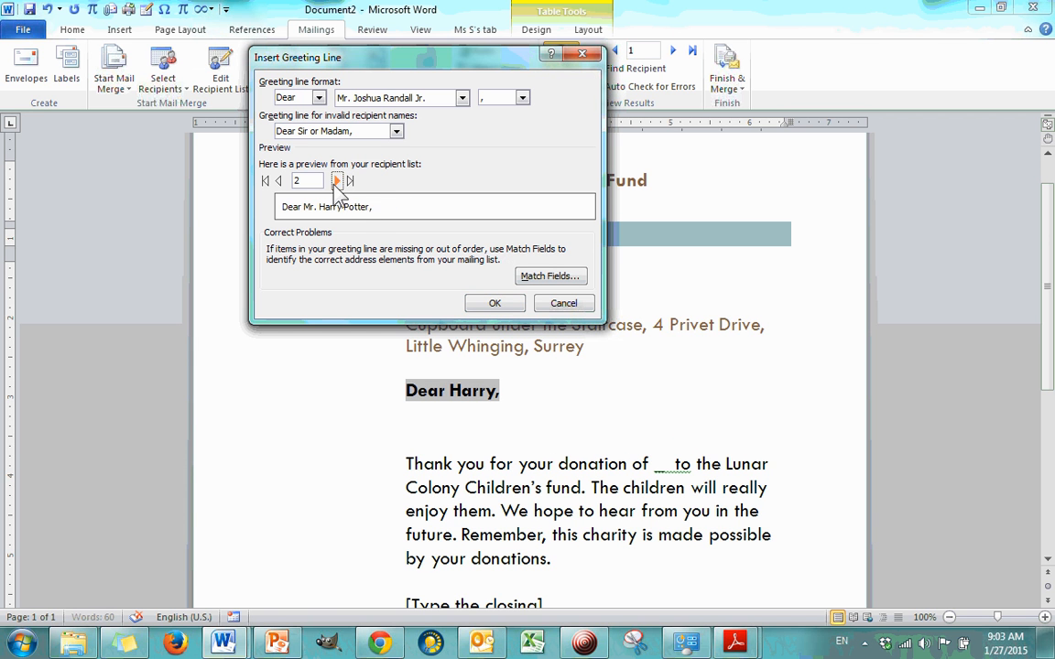
click(336, 181)
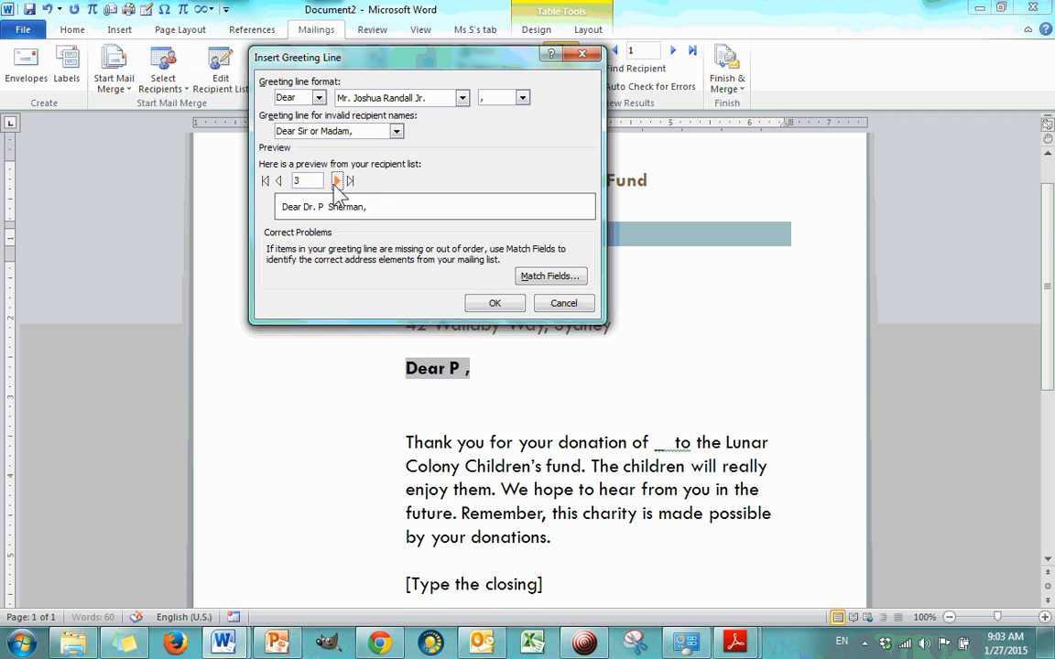
click(511, 304)
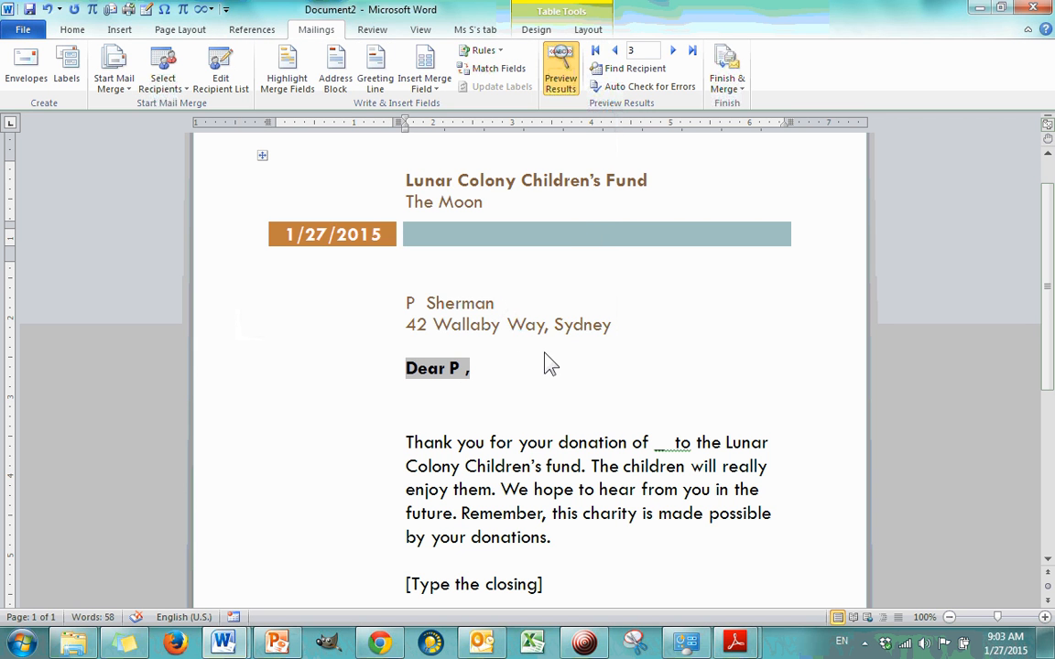
Step: Try to set the greeting line to the Mr. Joshua Randall Jr. name style and check it on the second recipient's letter
click(389, 97)
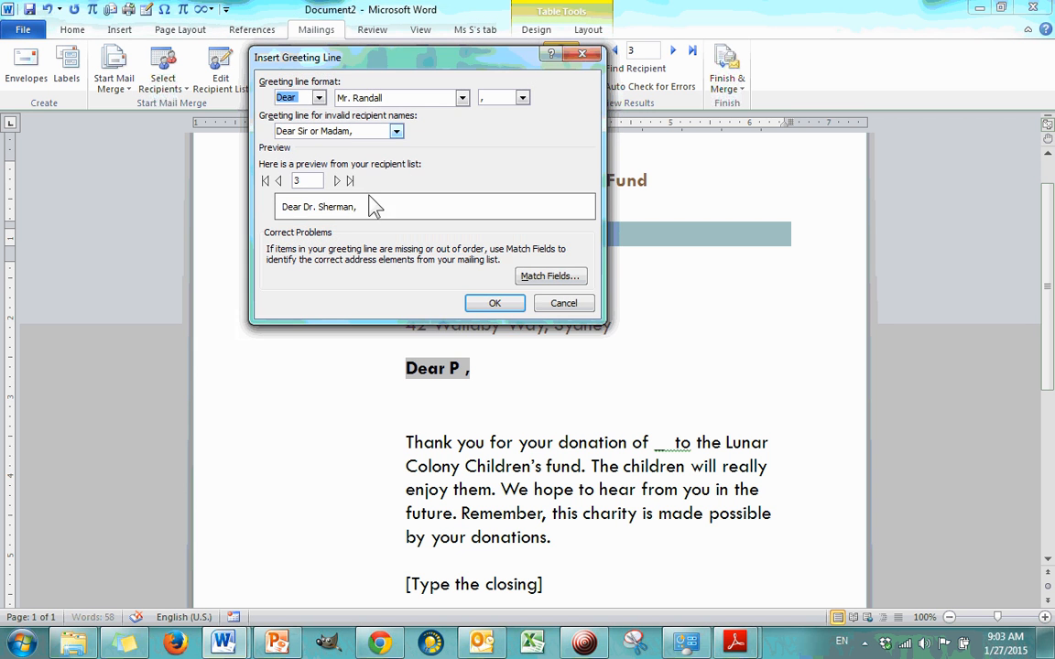
click(463, 98)
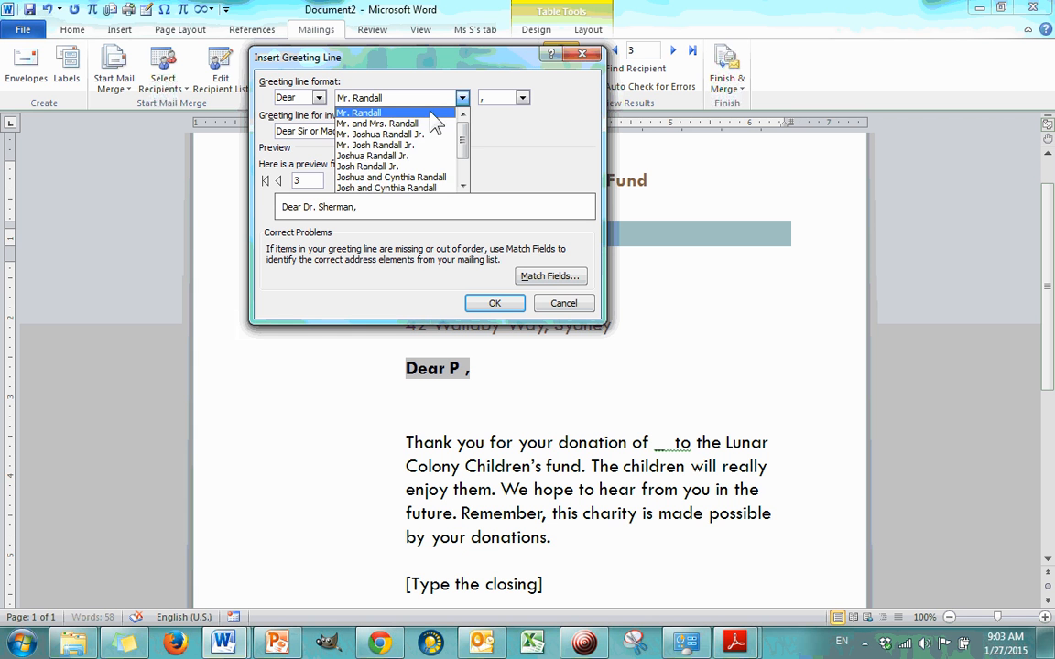
click(385, 134)
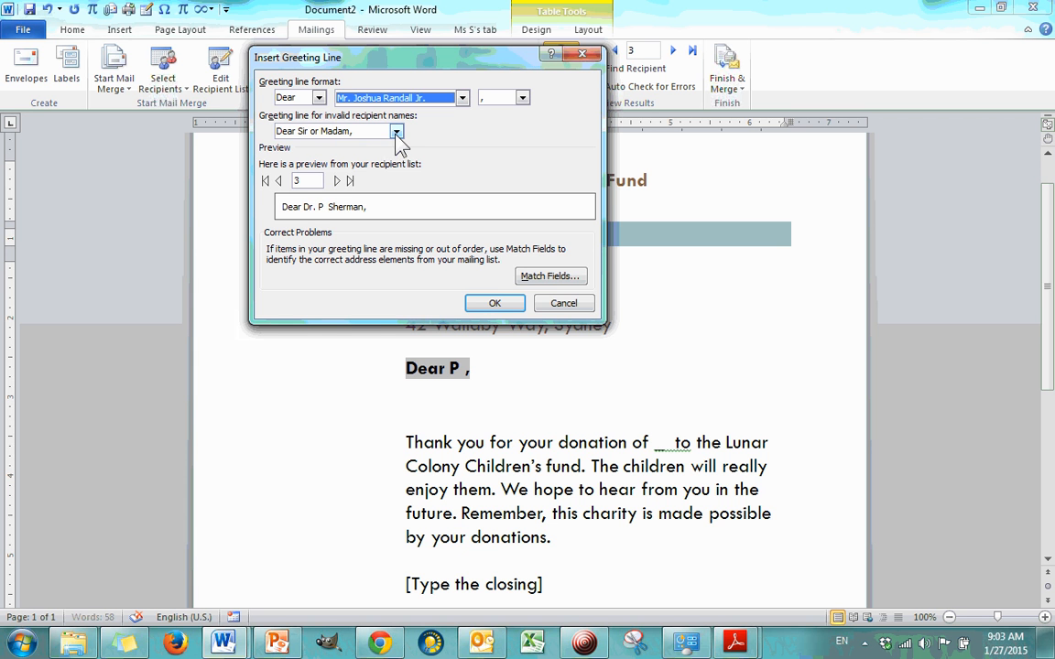
click(484, 303)
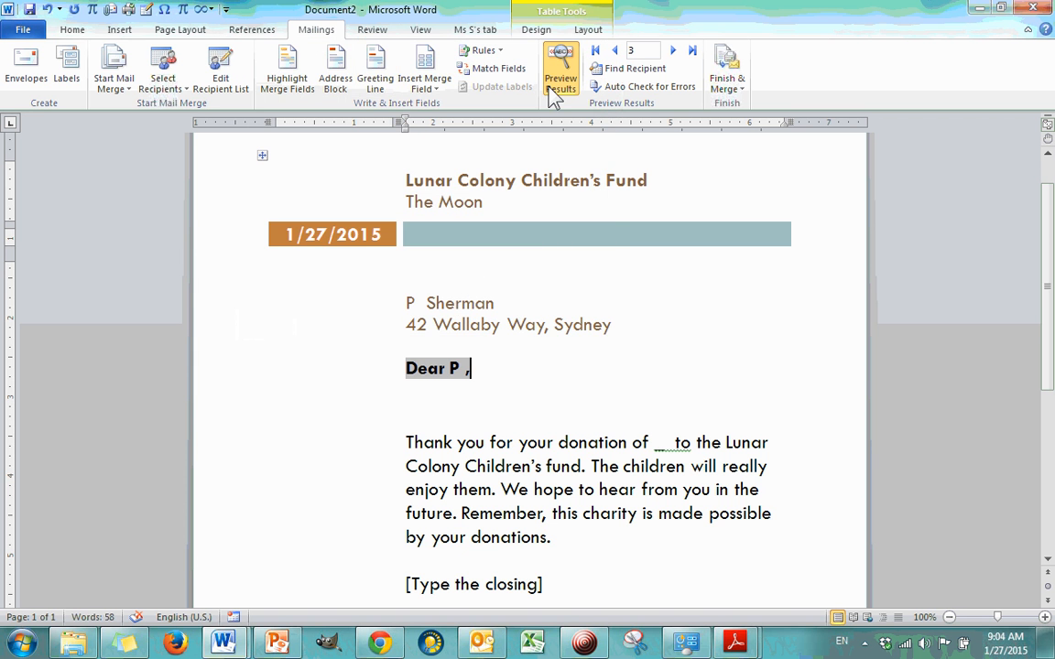
click(615, 50)
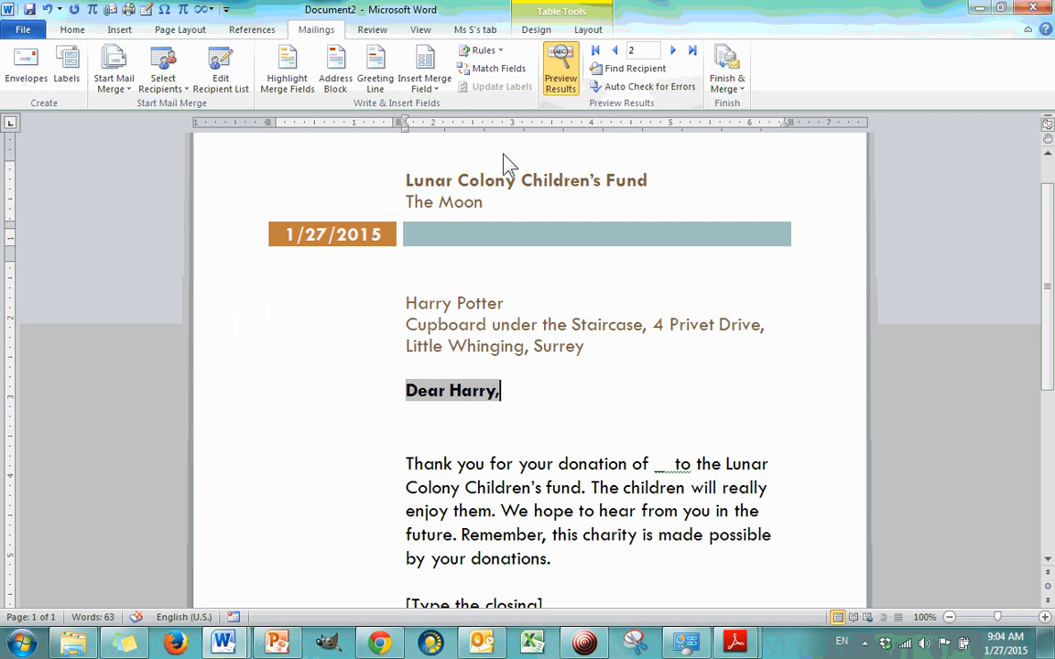
click(511, 303)
click(458, 392)
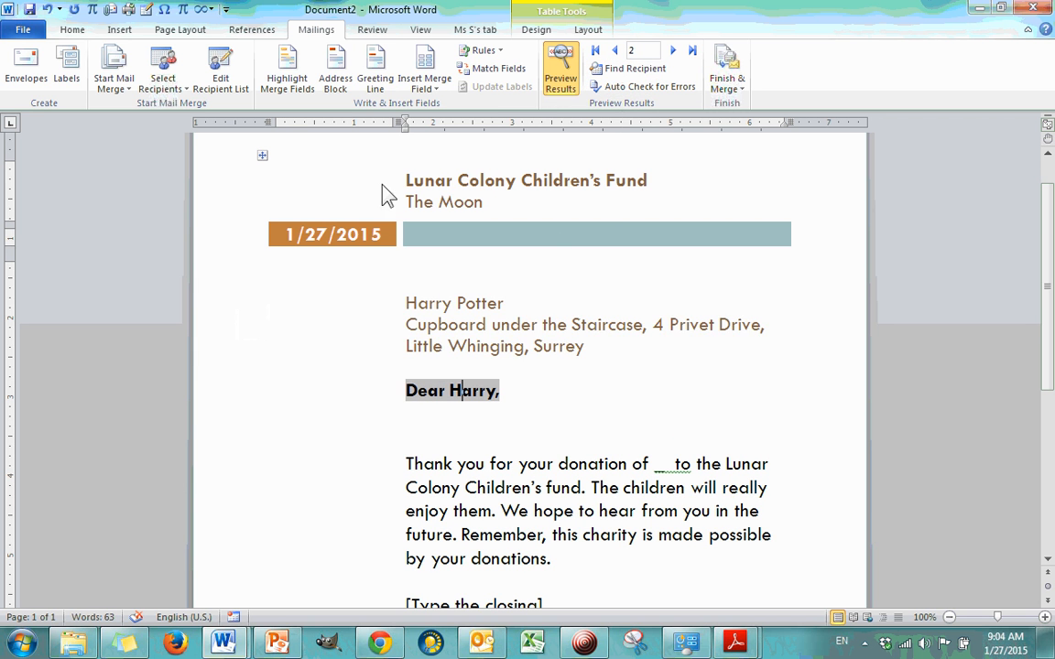
Step: Try to set the greeting line to the Josh Randall Jr. name style, preview the first recipient and accept it
click(376, 77)
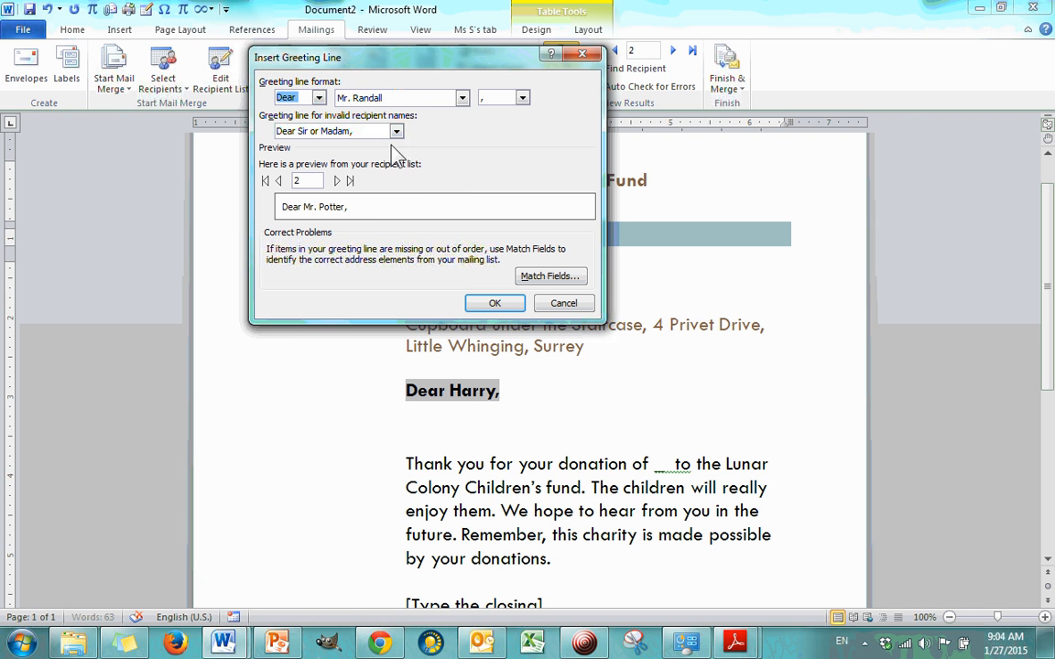
click(462, 98)
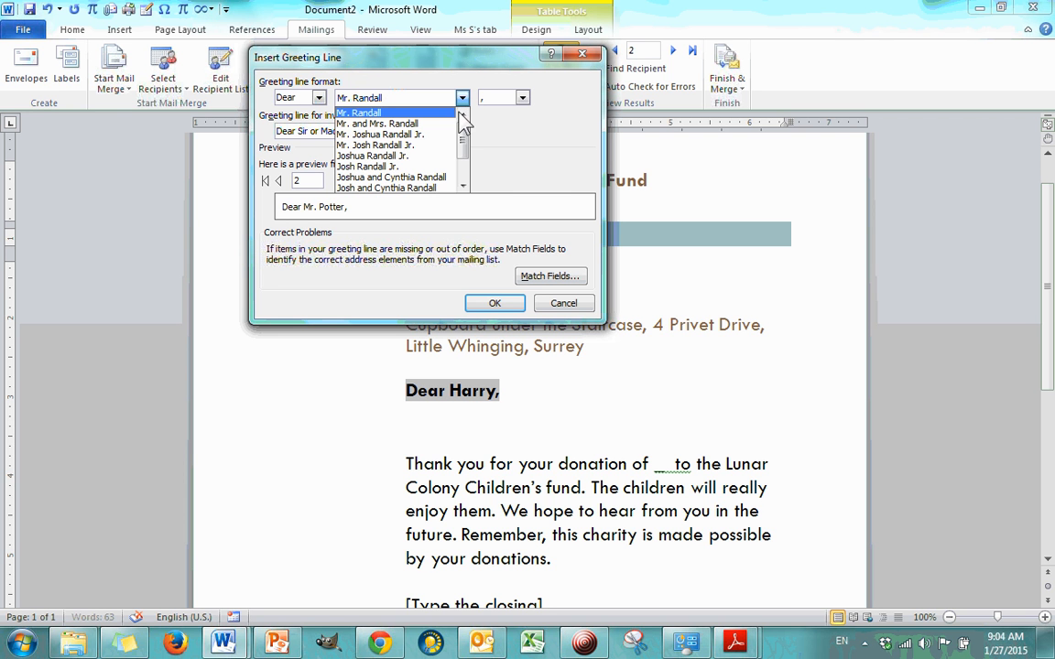
click(465, 151)
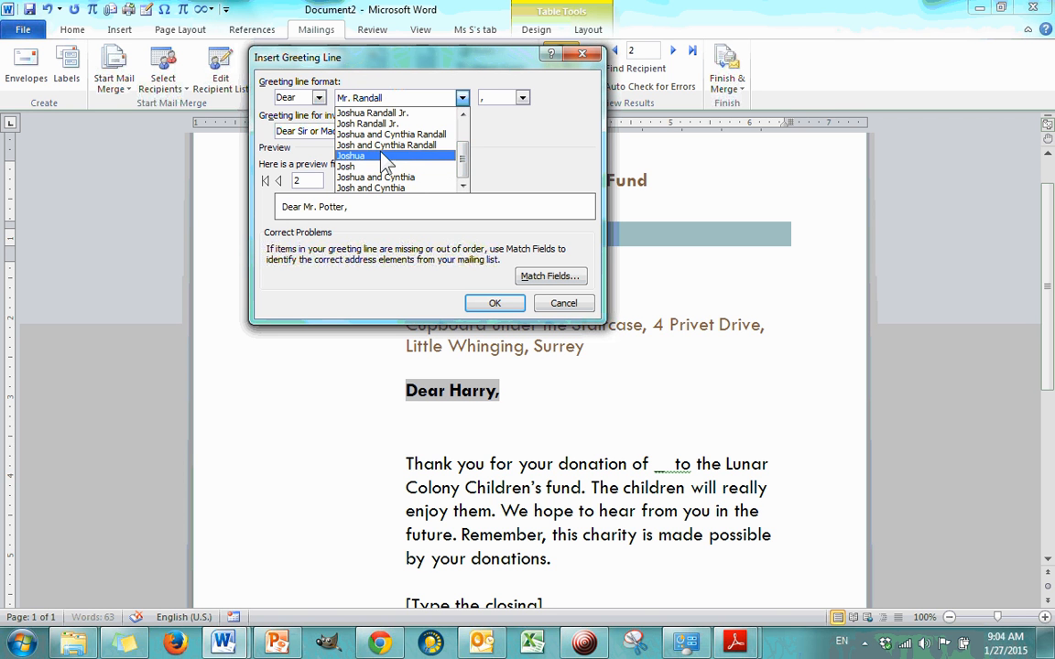
click(411, 124)
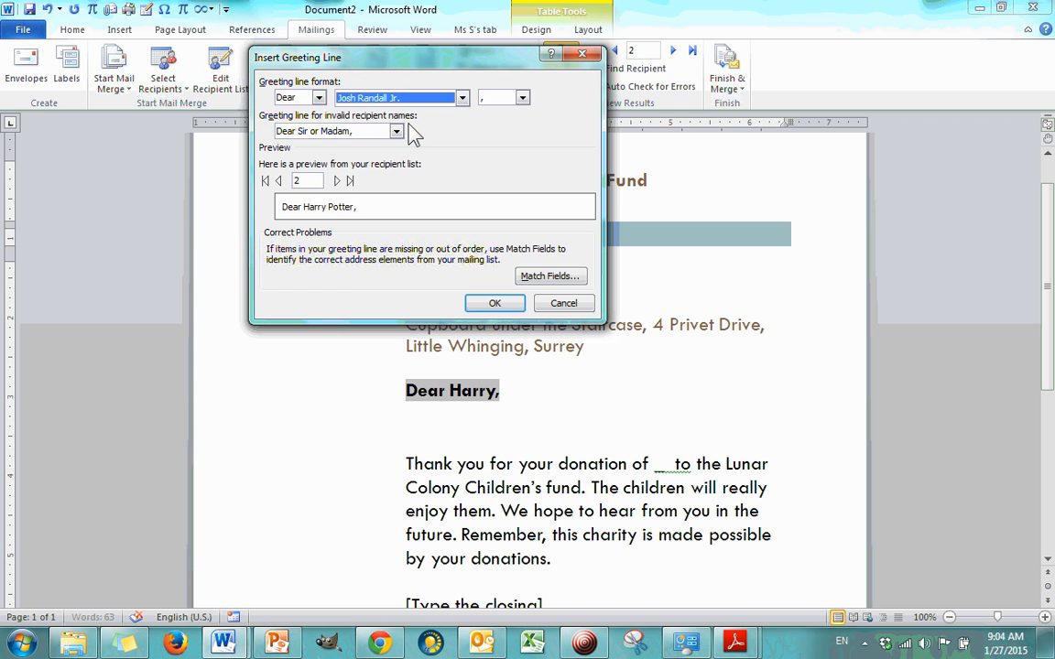
click(278, 181)
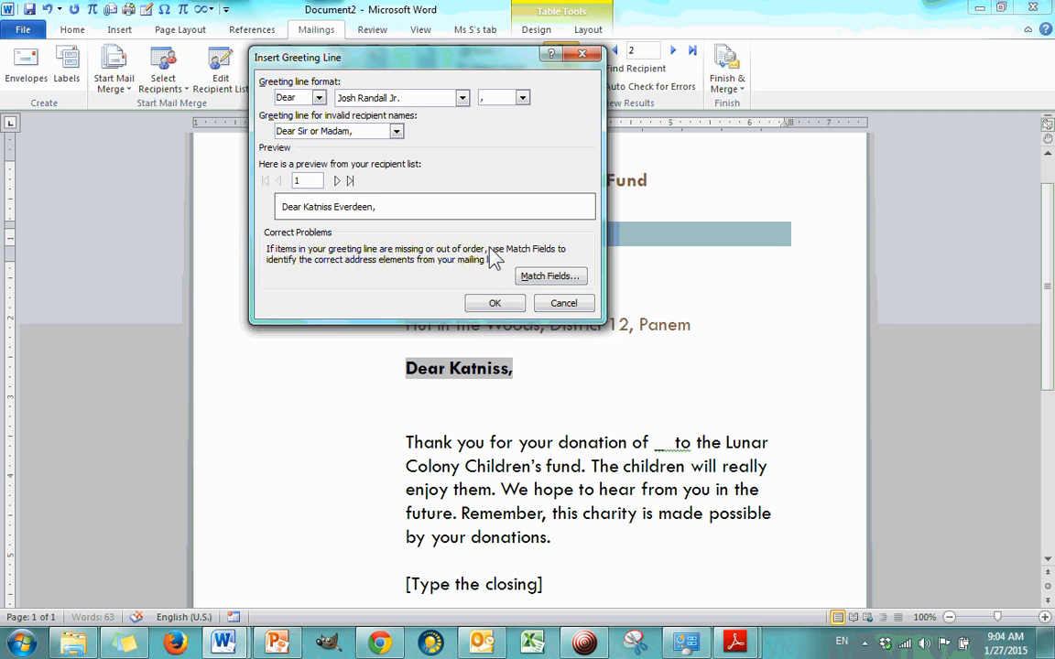
click(495, 302)
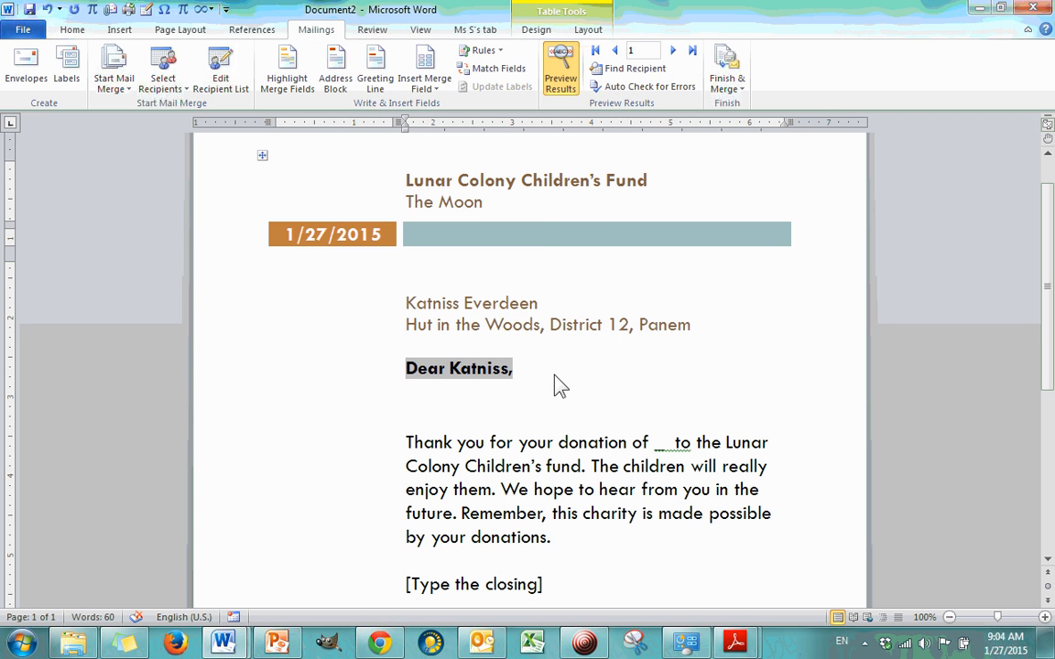
click(558, 385)
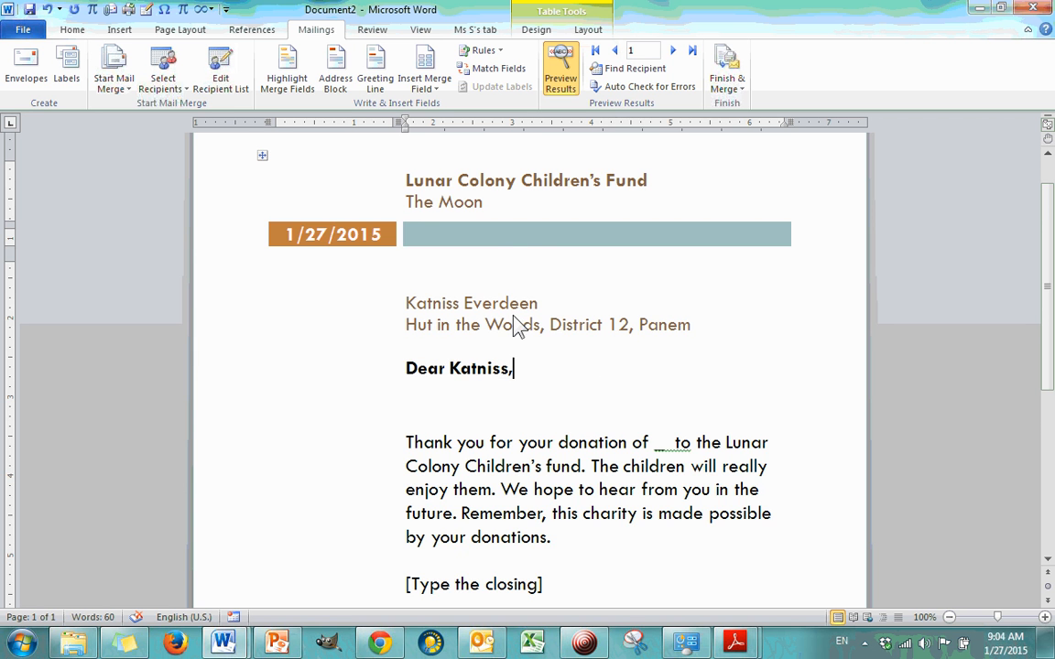
Step: Delete the underscore placeholder after "Thank you for your donation of" in the letter body
scroll(513, 320, down, 2)
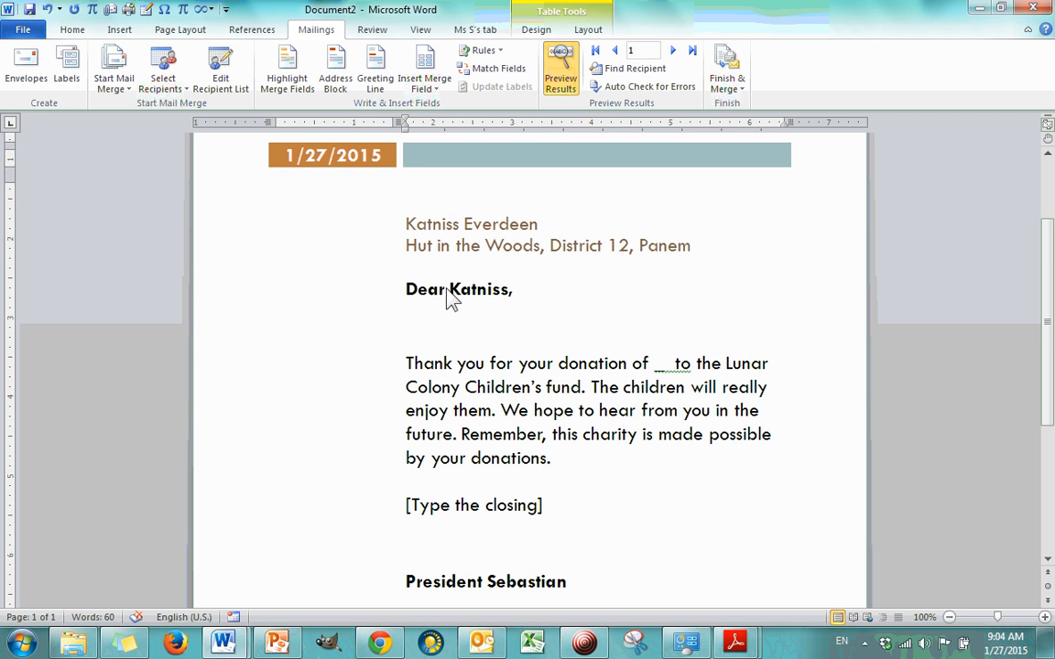
scroll(558, 302, down, 3)
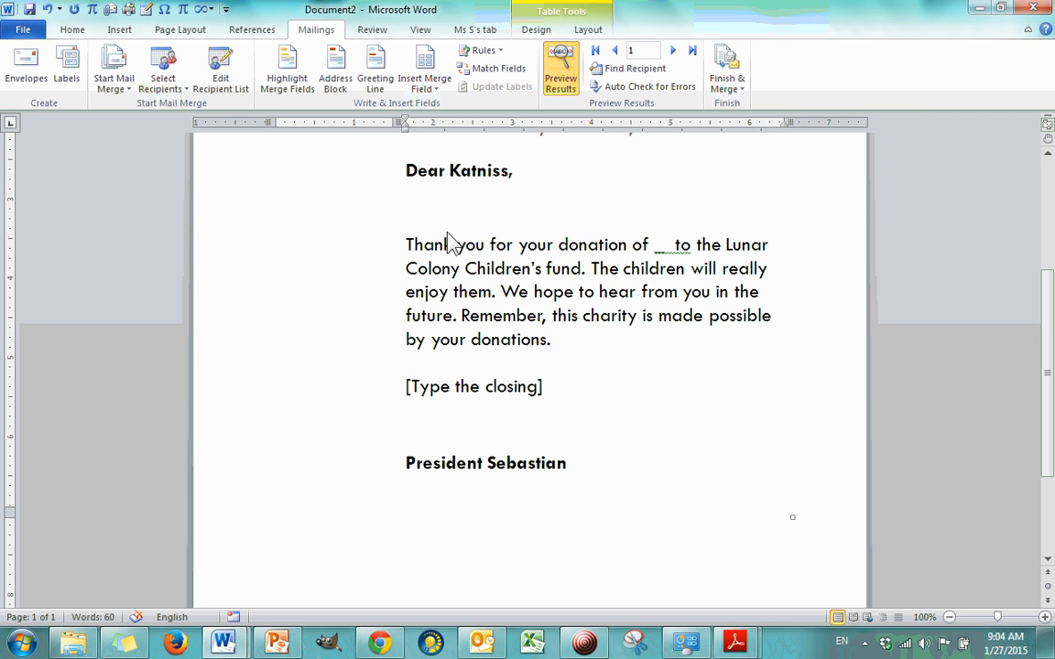
click(407, 245)
key(BackSpace)
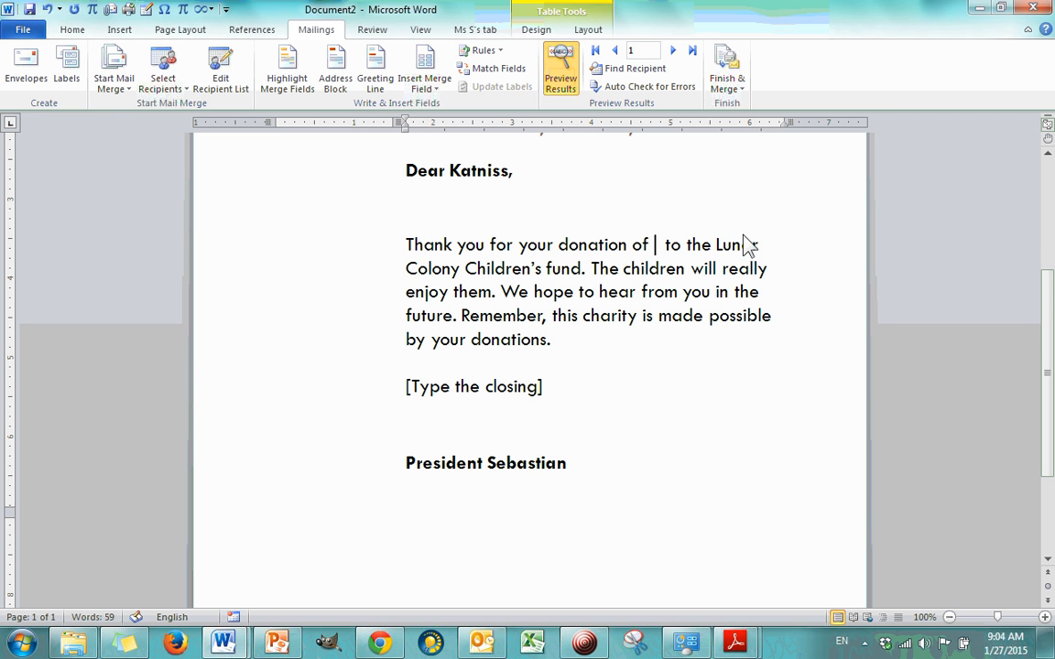
click(438, 90)
click(441, 88)
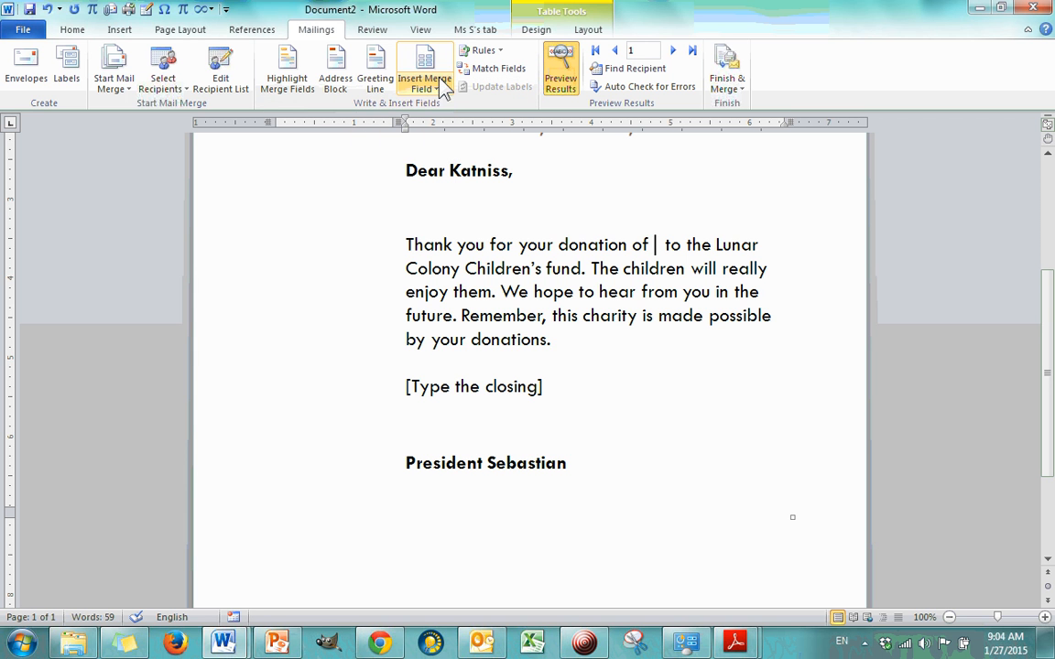
click(438, 64)
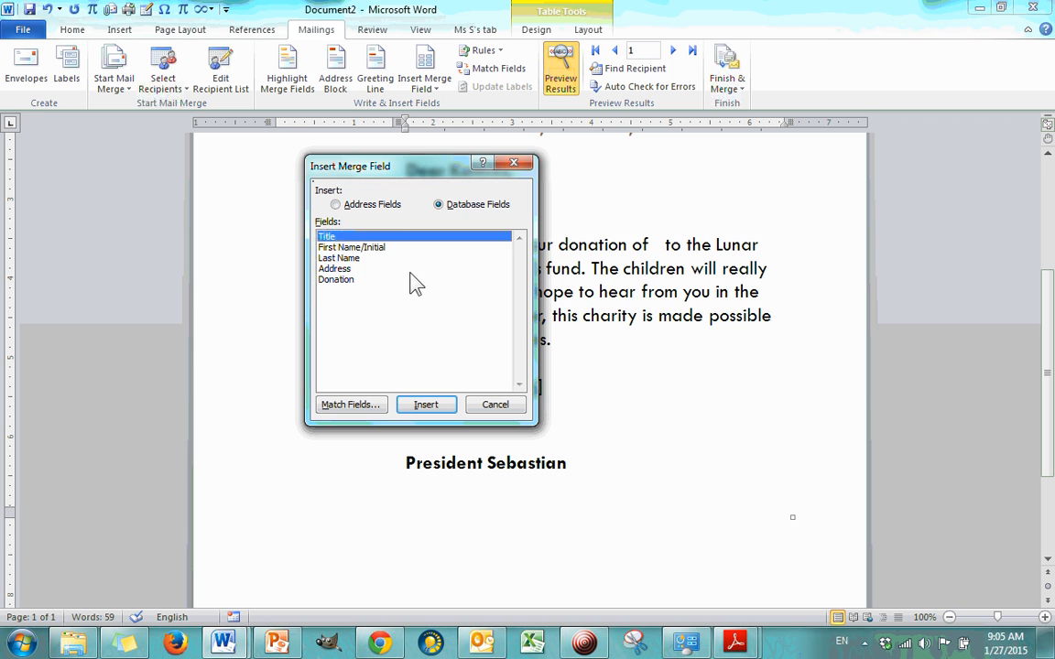
click(514, 163)
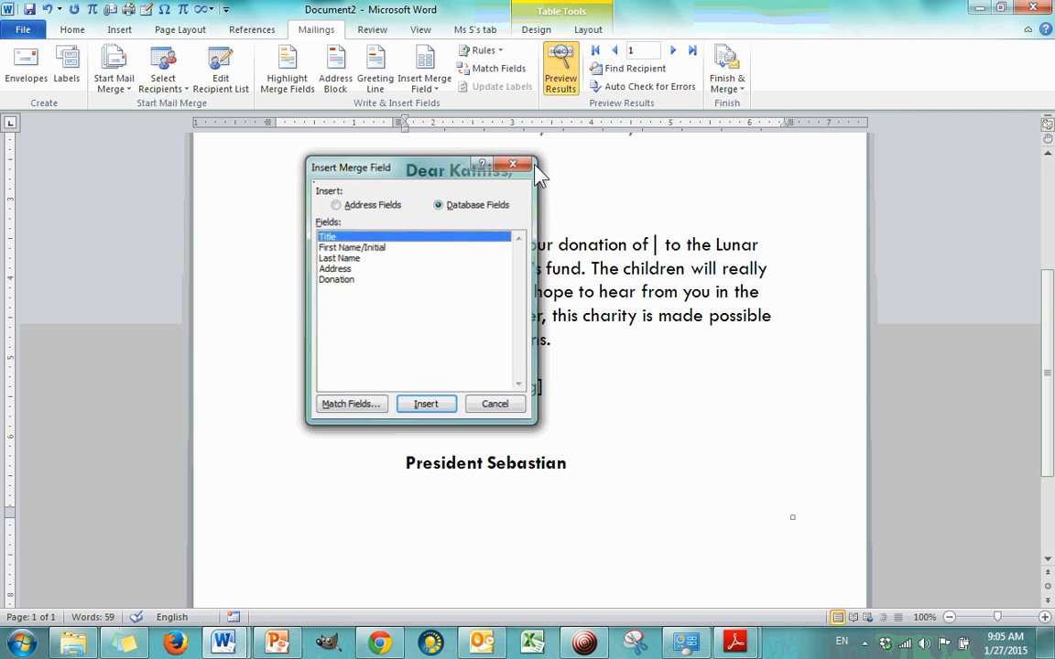
Step: Insert the Donation merge field after "Thank you for your donation of" and remove the extra space following it
click(439, 91)
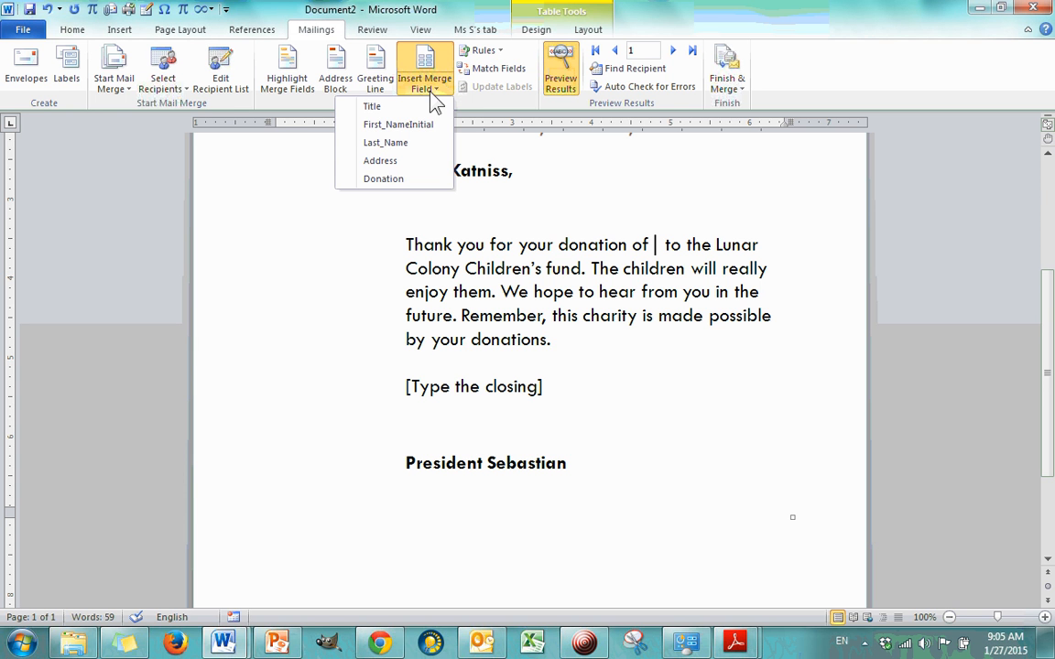
click(405, 181)
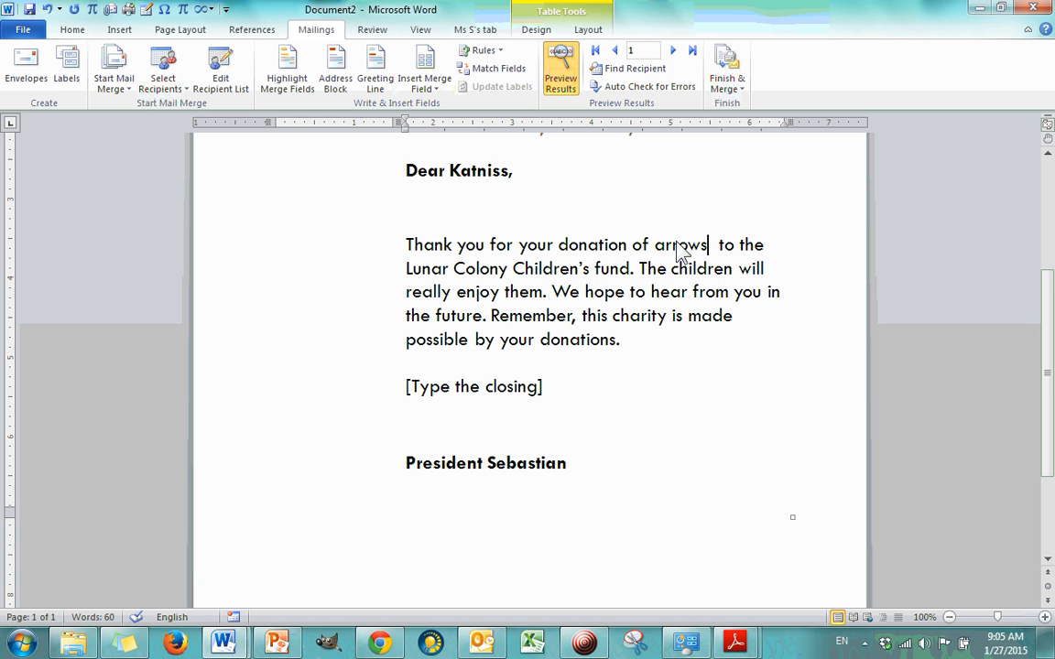
drag(656, 247, 713, 260)
click(712, 253)
key(BackSpace)
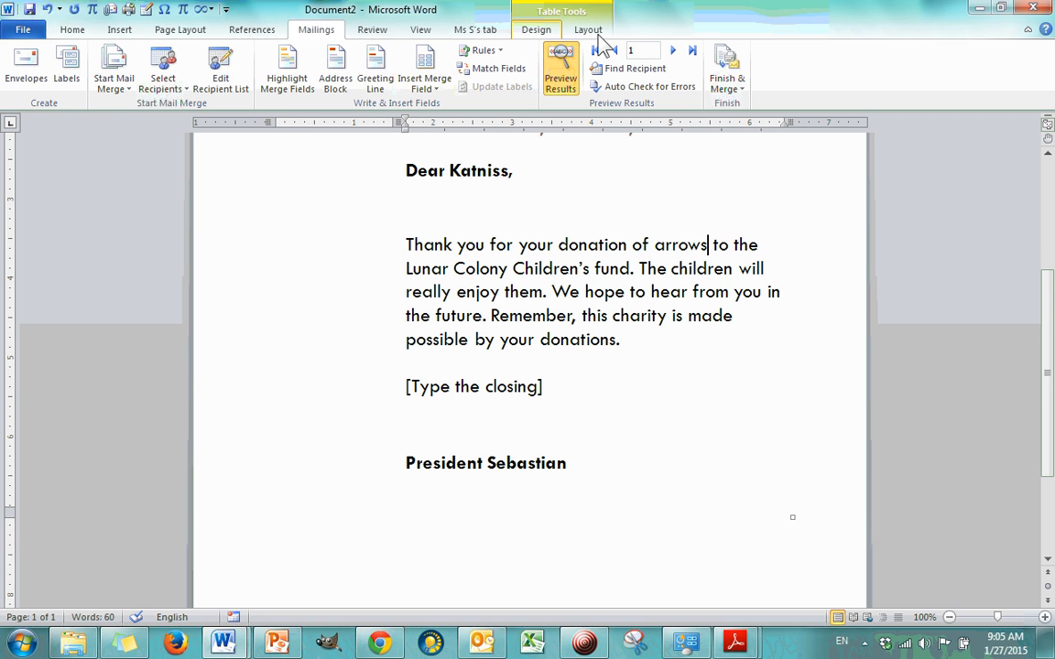
Step: Preview the letters for the second, third and fourth recipients and examine the merged donation in each
click(672, 51)
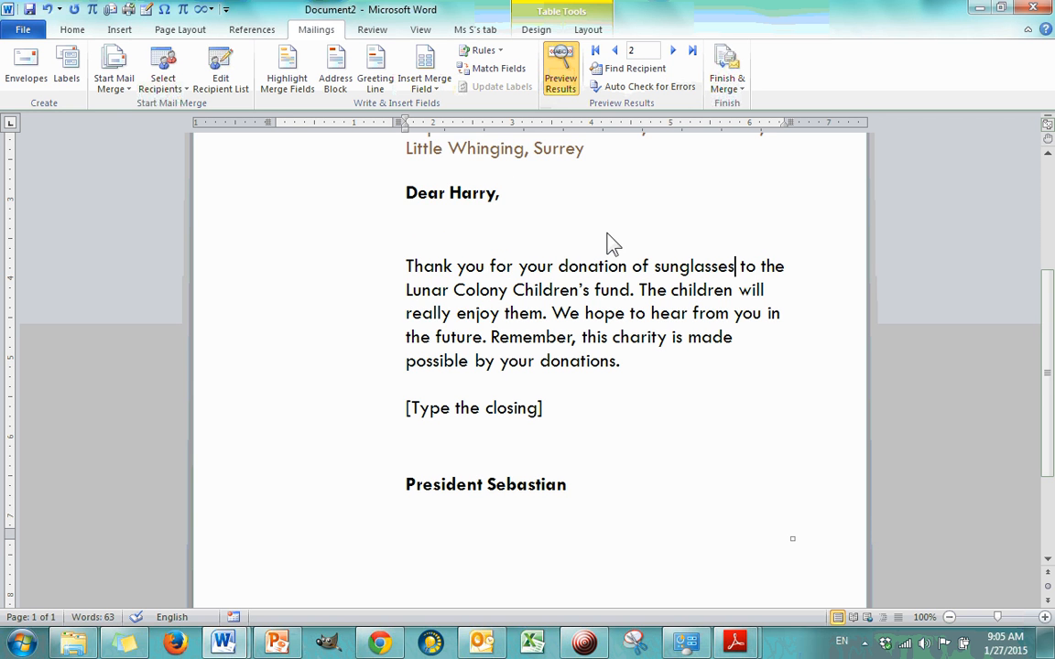
click(691, 266)
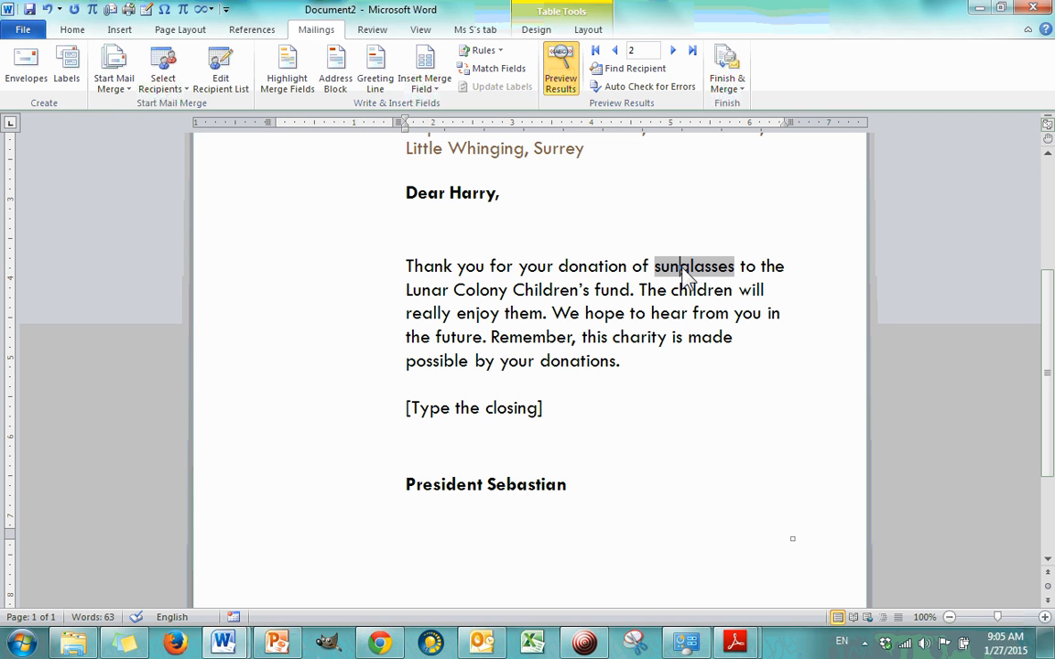
click(672, 52)
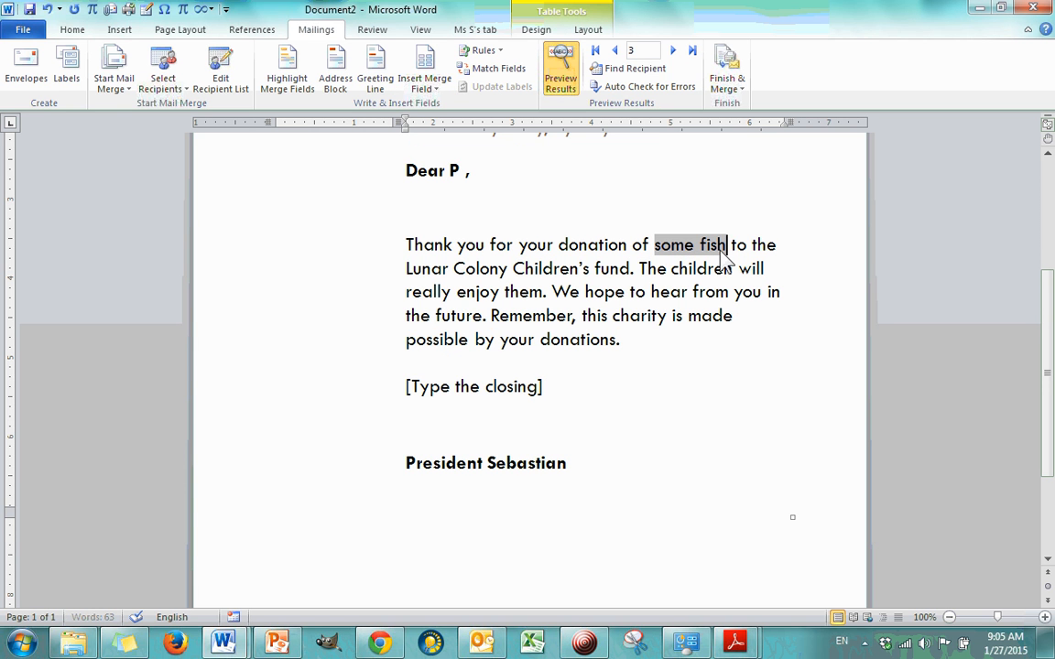
click(674, 51)
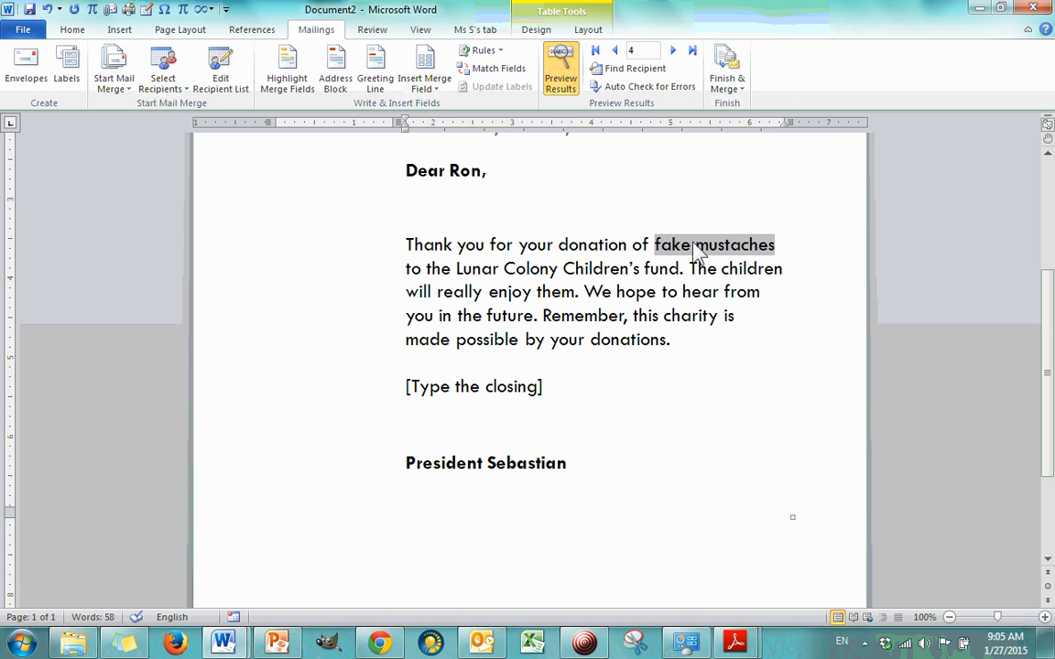
click(673, 364)
click(678, 344)
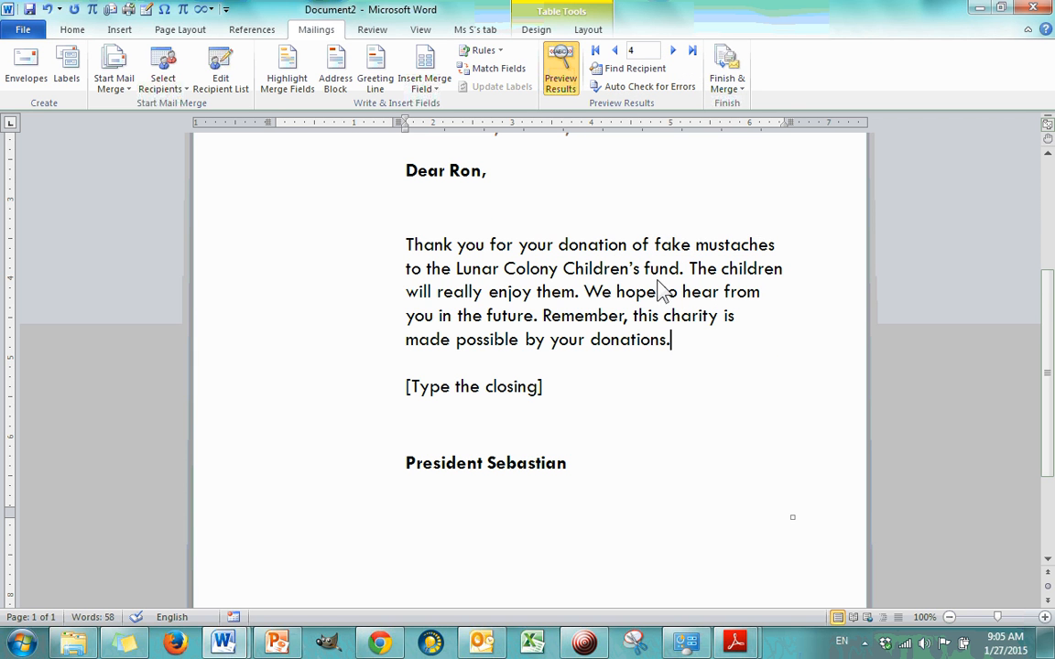
scroll(641, 291, up, 2)
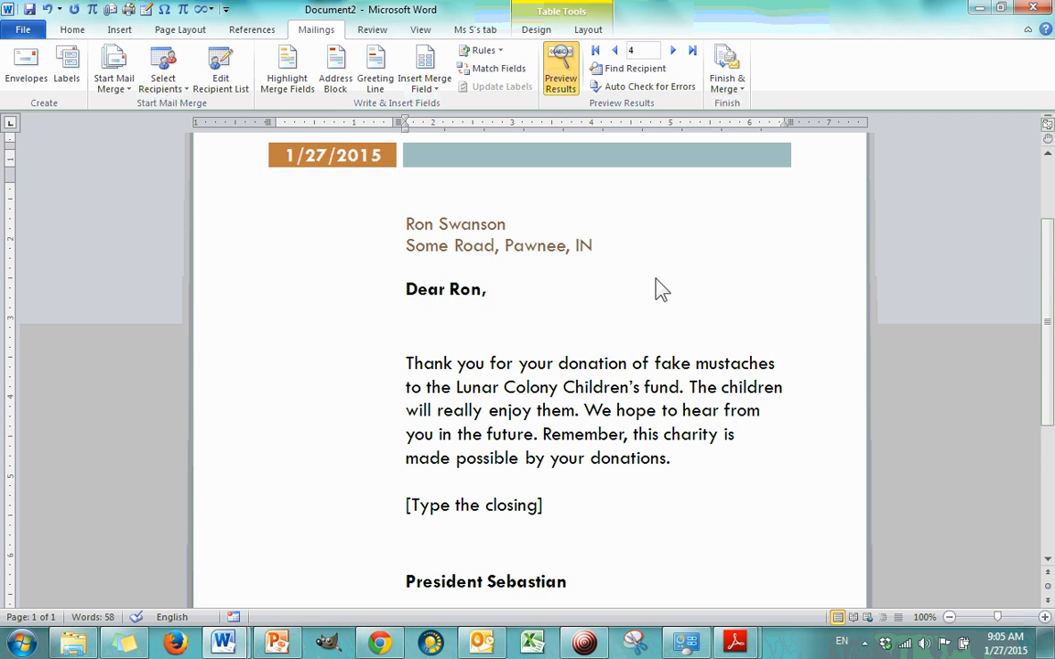
click(660, 367)
click(696, 365)
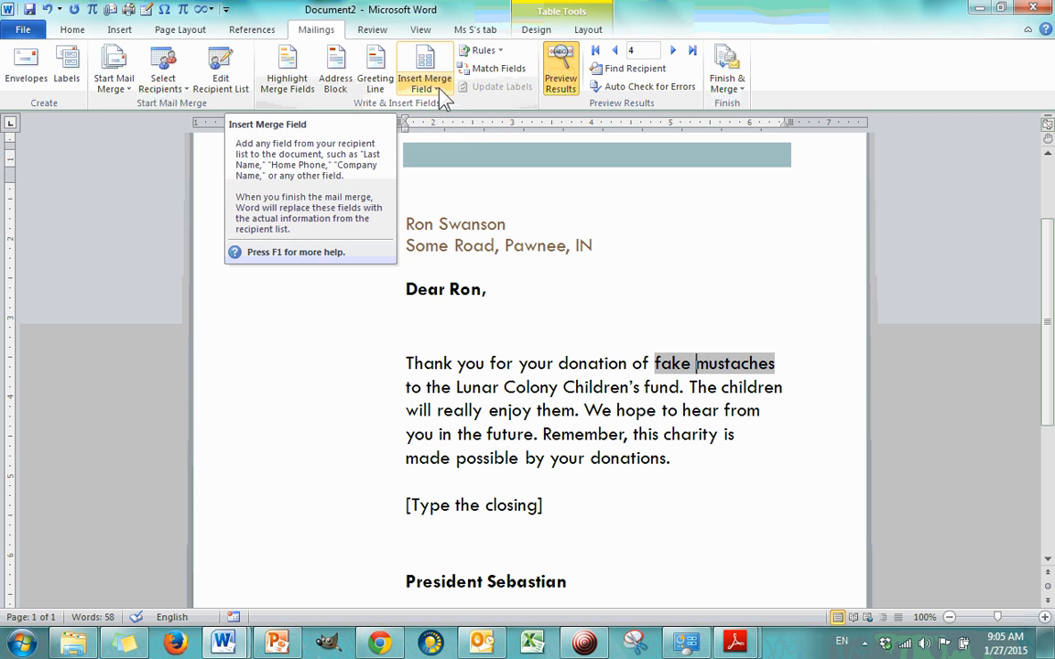
click(602, 281)
click(645, 396)
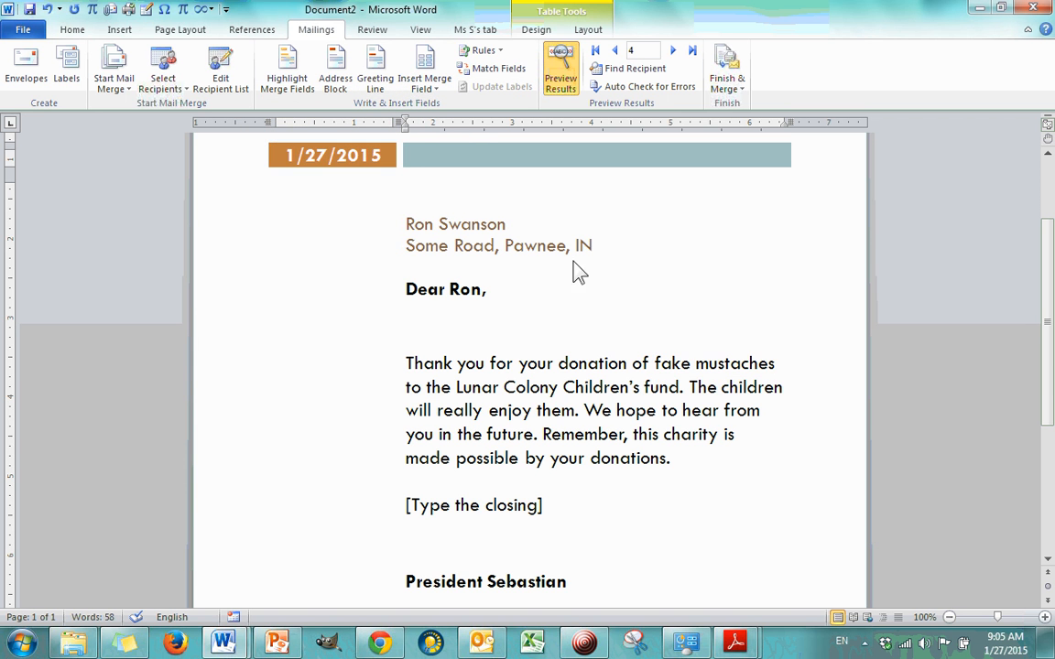
Step: Replace the closing placeholder above the signature with "Sincerely,"
scroll(579, 271, down, 3)
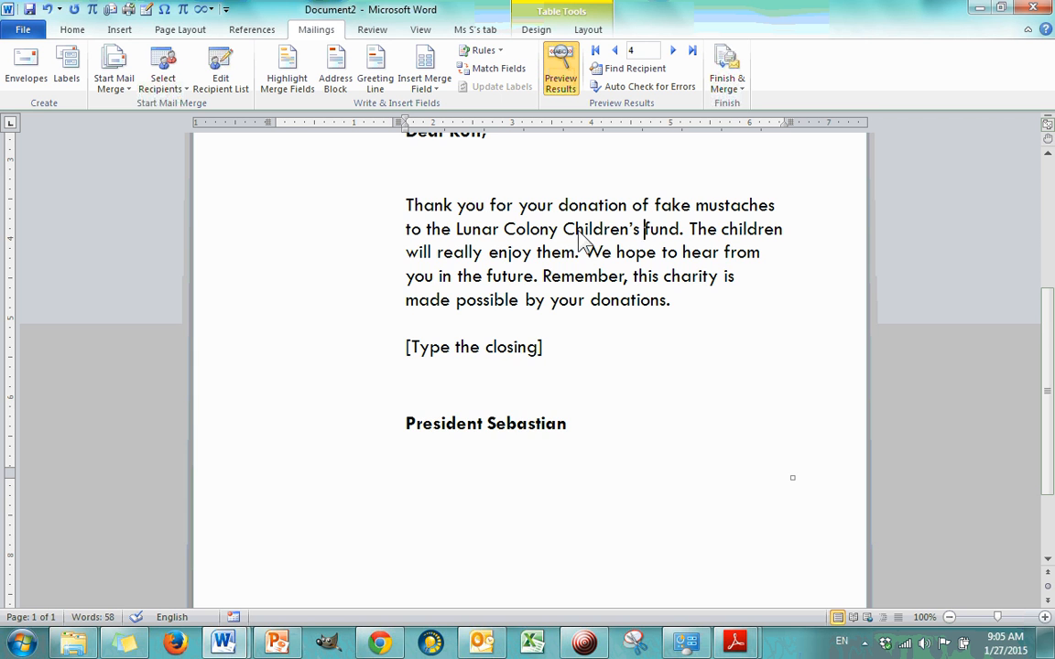
scroll(503, 352, up, 3)
scroll(490, 330, down, 6)
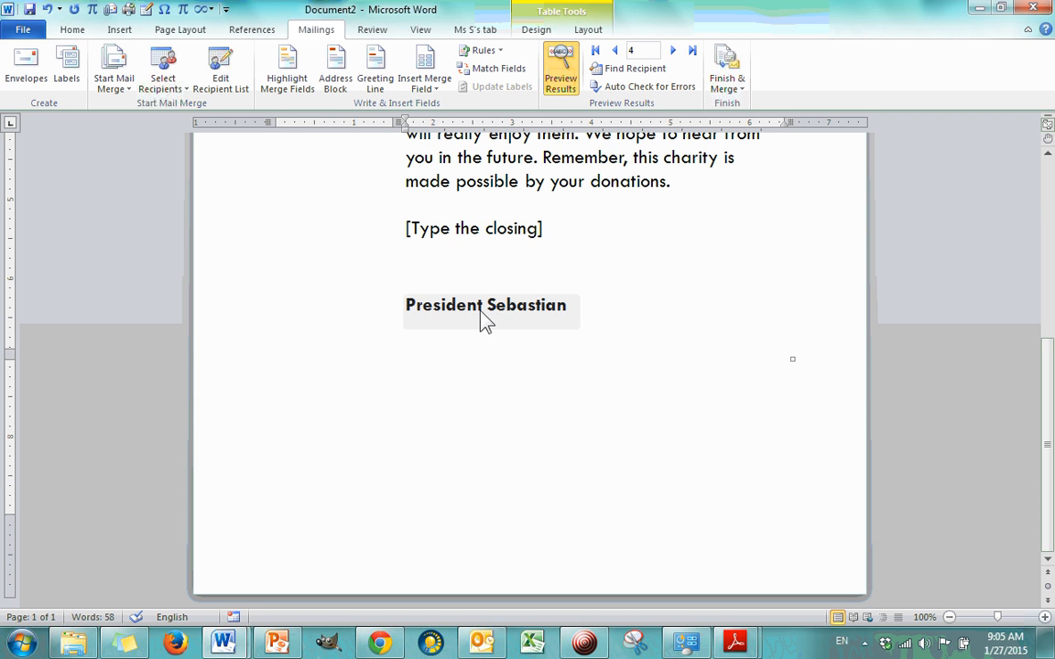
click(485, 236)
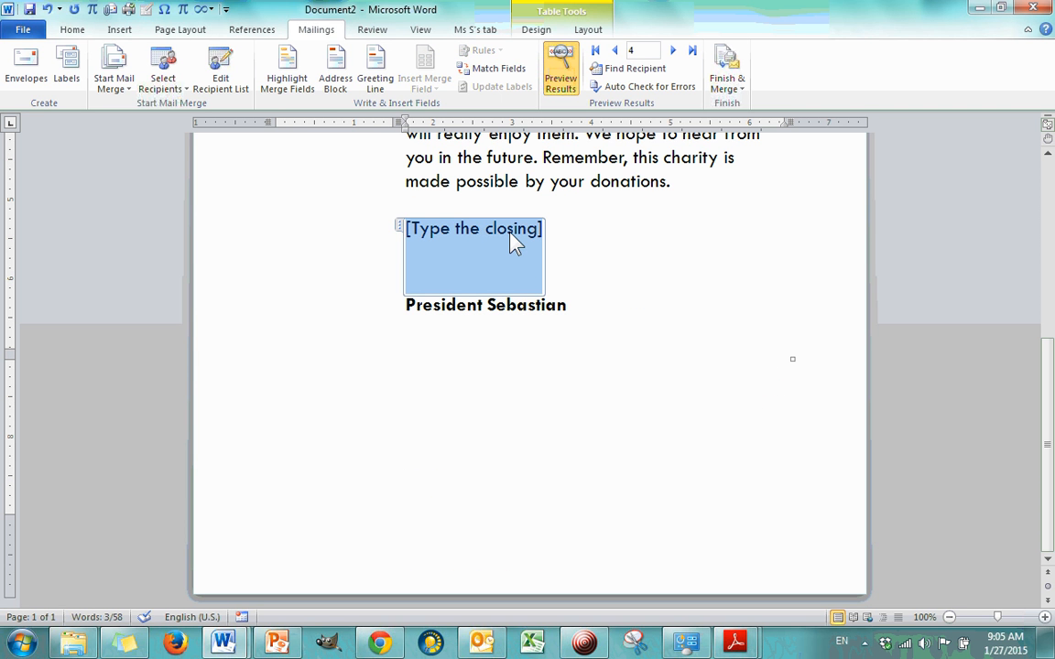
text(Sincerely,)
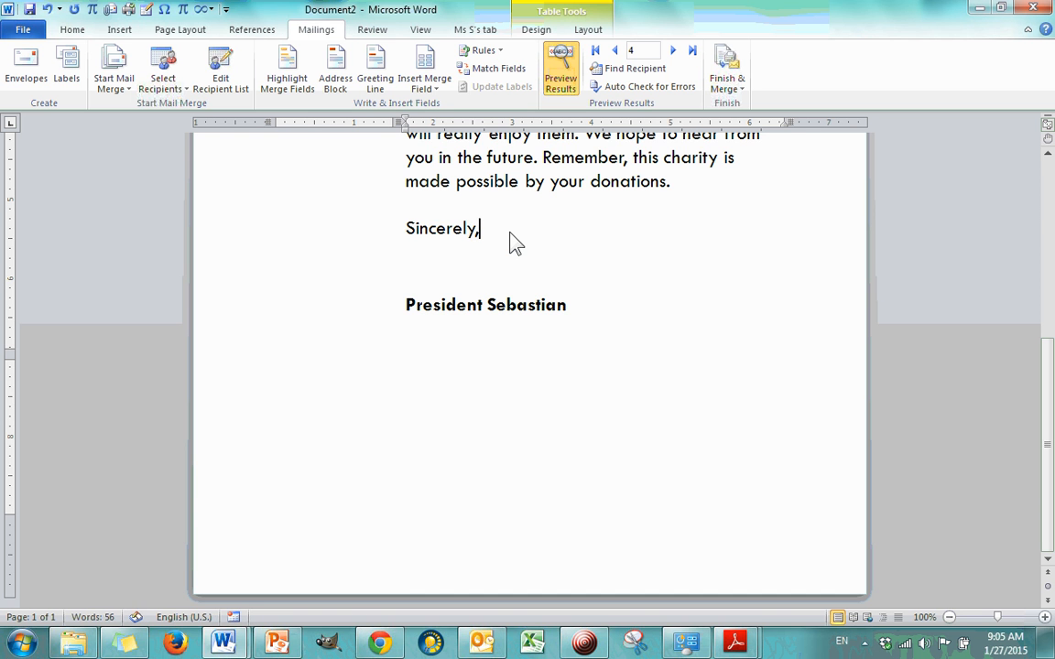
click(593, 401)
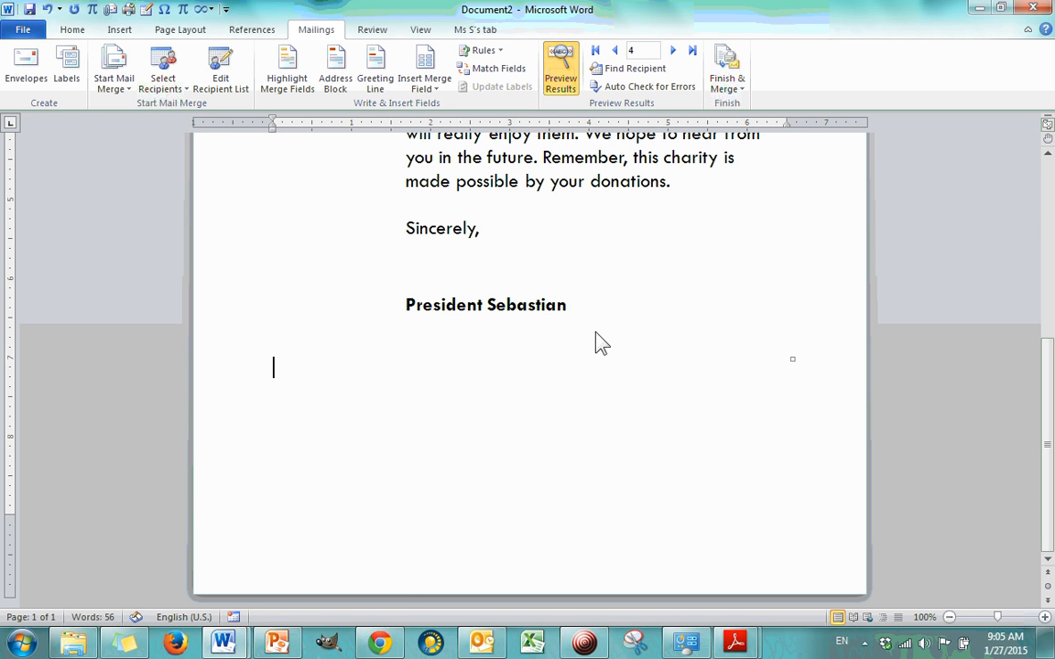
Step: Return the merge preview to the first recipient and examine the finished letter from the heading down to the signature
scroll(595, 333, up, 6)
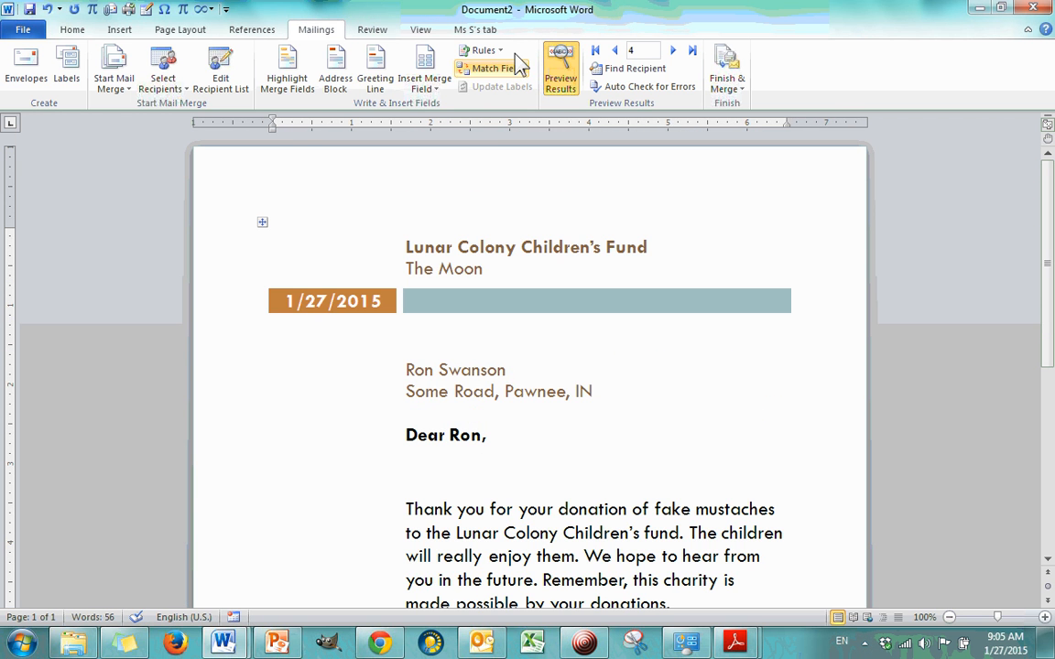
scroll(630, 274, down, 3)
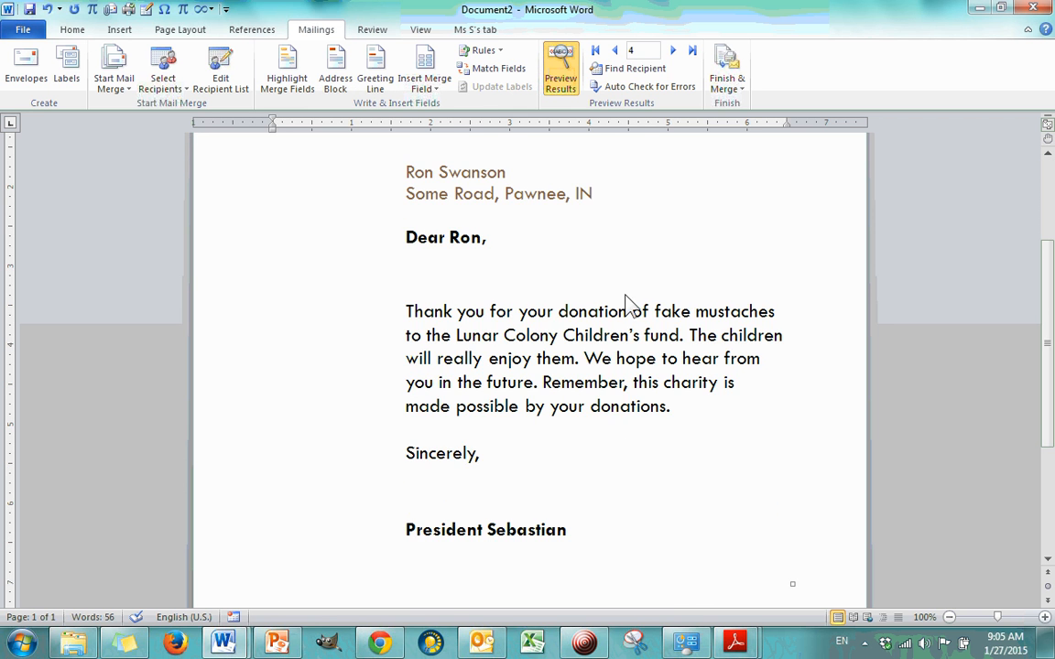
click(562, 442)
scroll(513, 442, up, 1)
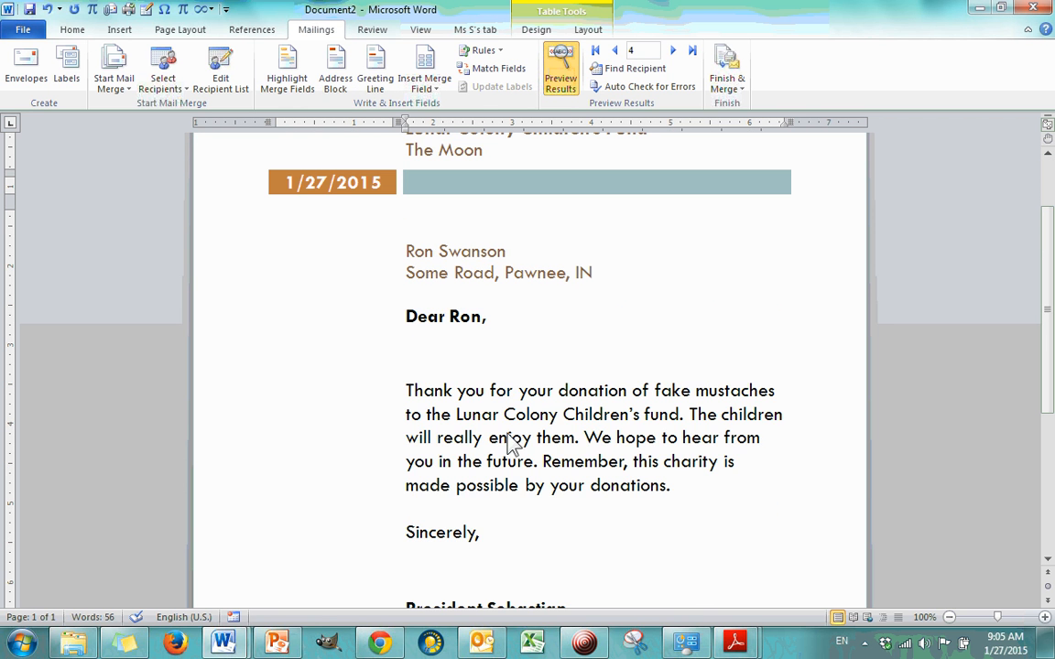
click(615, 50)
click(614, 50)
click(614, 50)
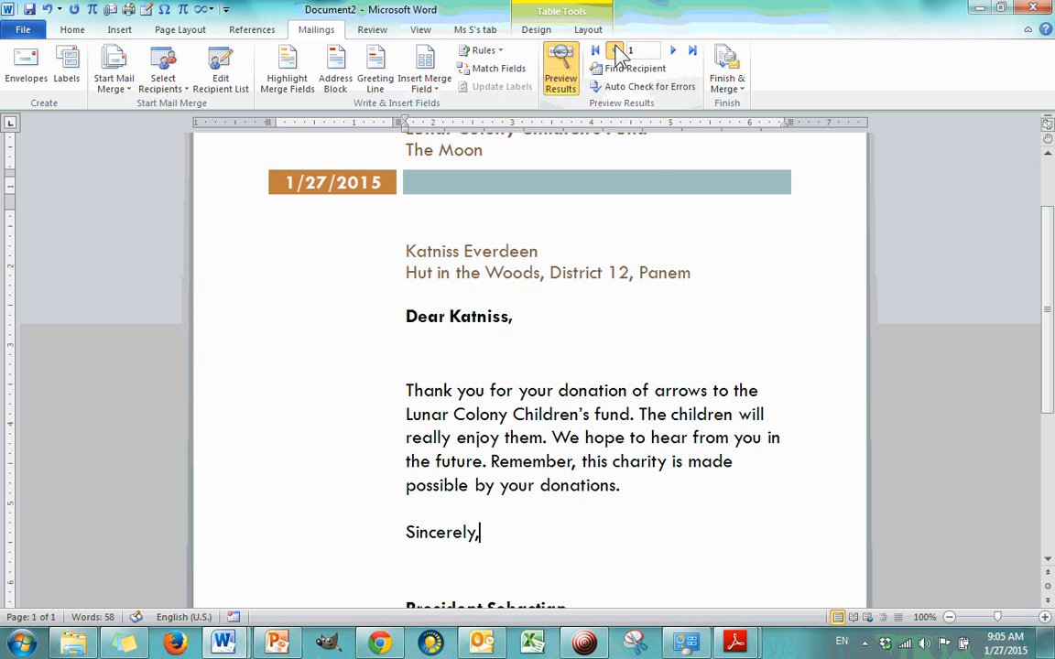
click(730, 291)
scroll(492, 276, down, 5)
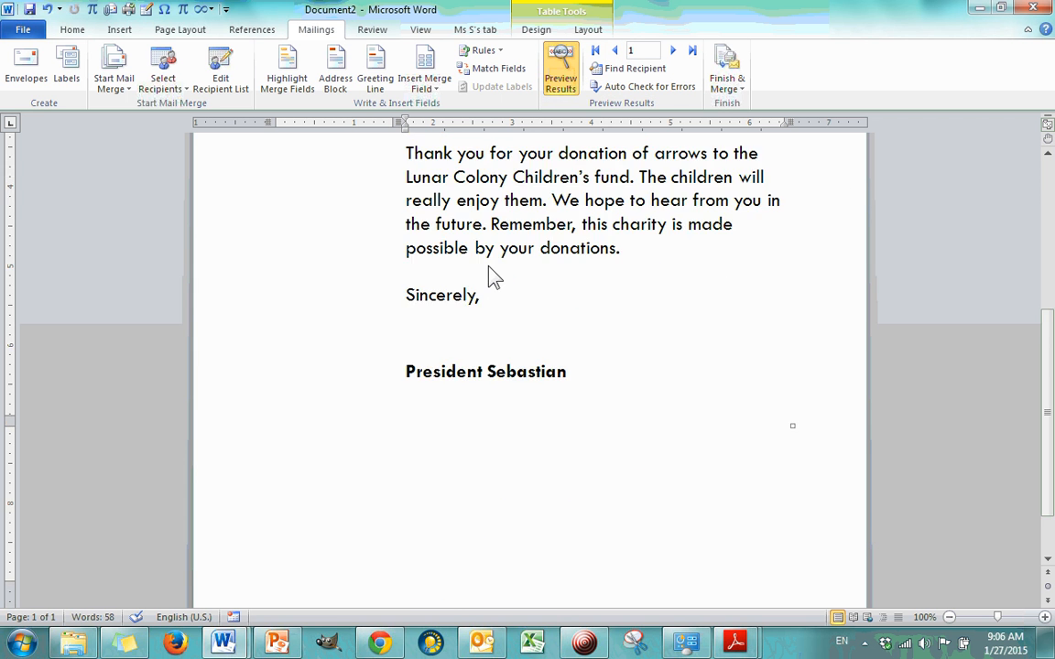
scroll(491, 276, up, 5)
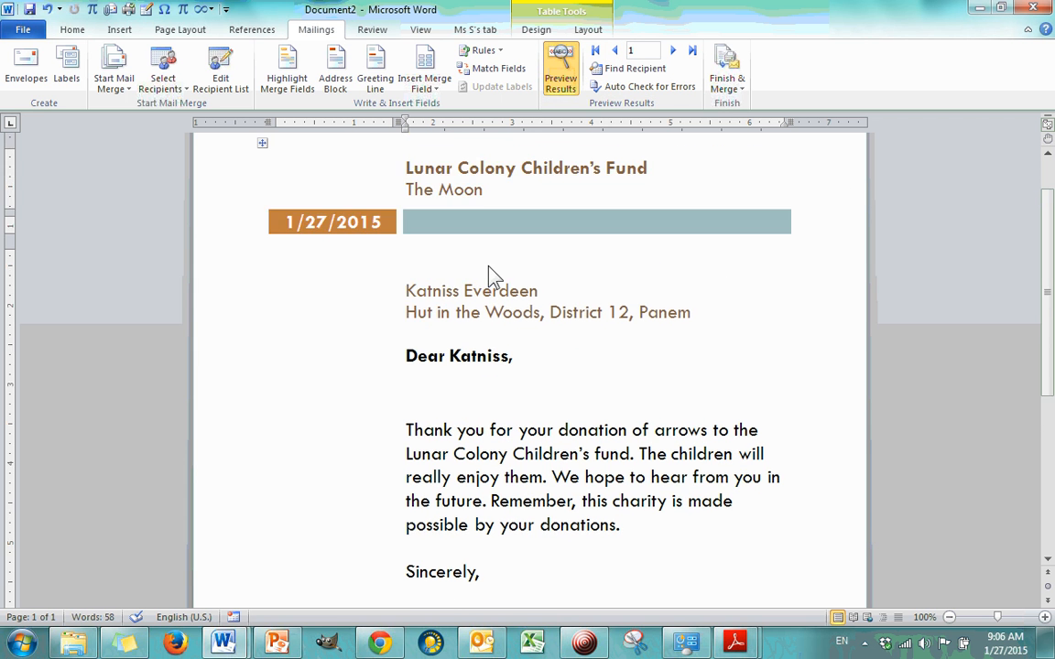
Step: Start an e-mail merge, review the recipient fields and mail formats, and set the subject line to "Thank you from the LCCF"
click(745, 95)
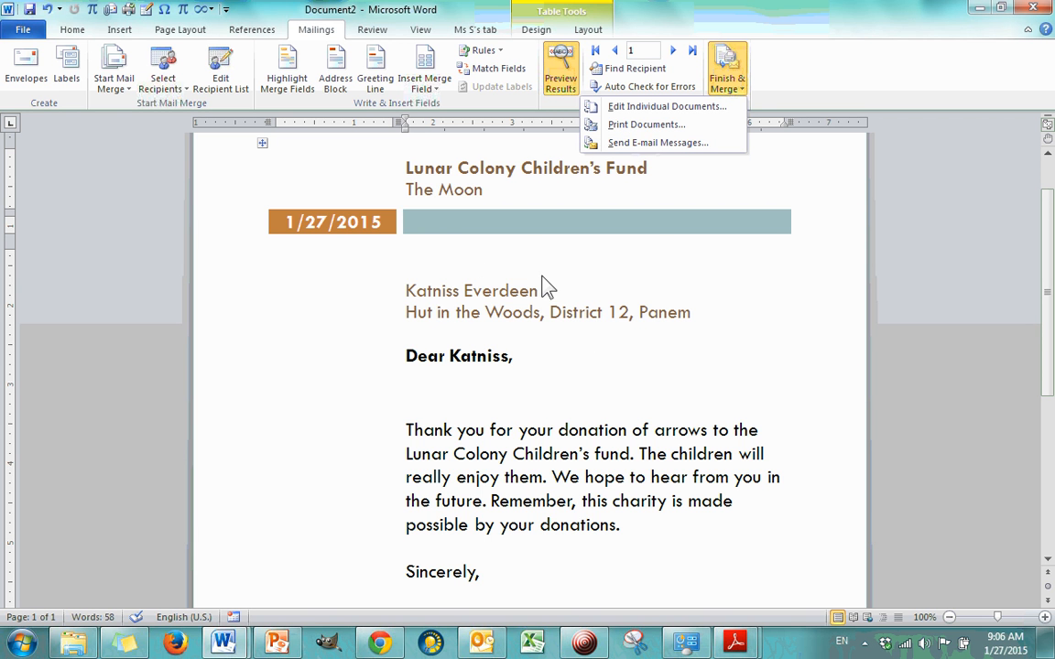
click(688, 144)
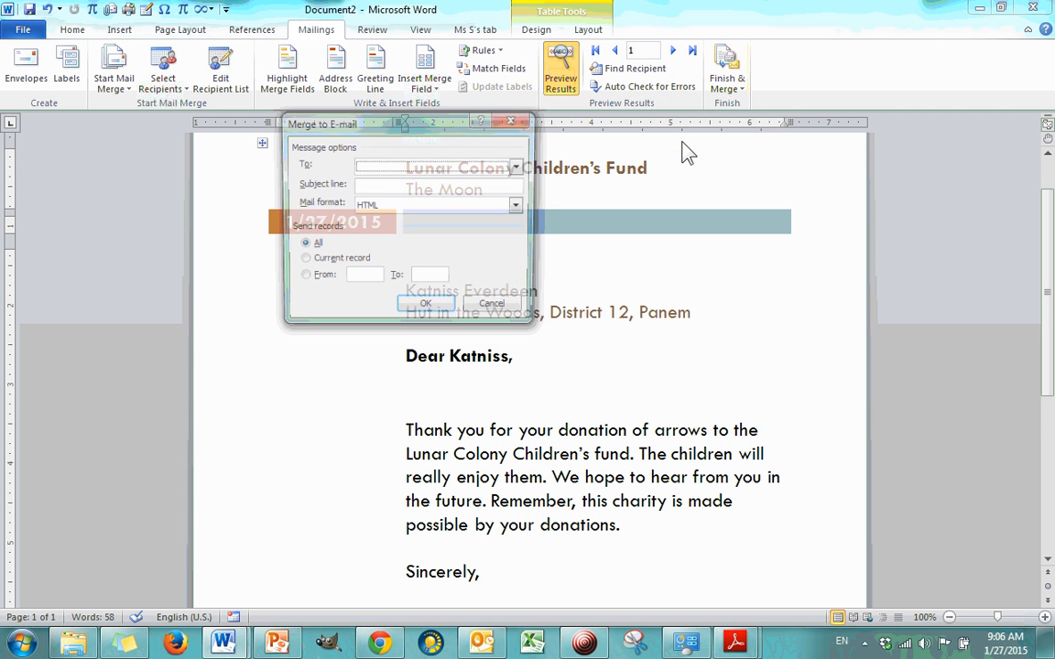
click(519, 166)
click(521, 169)
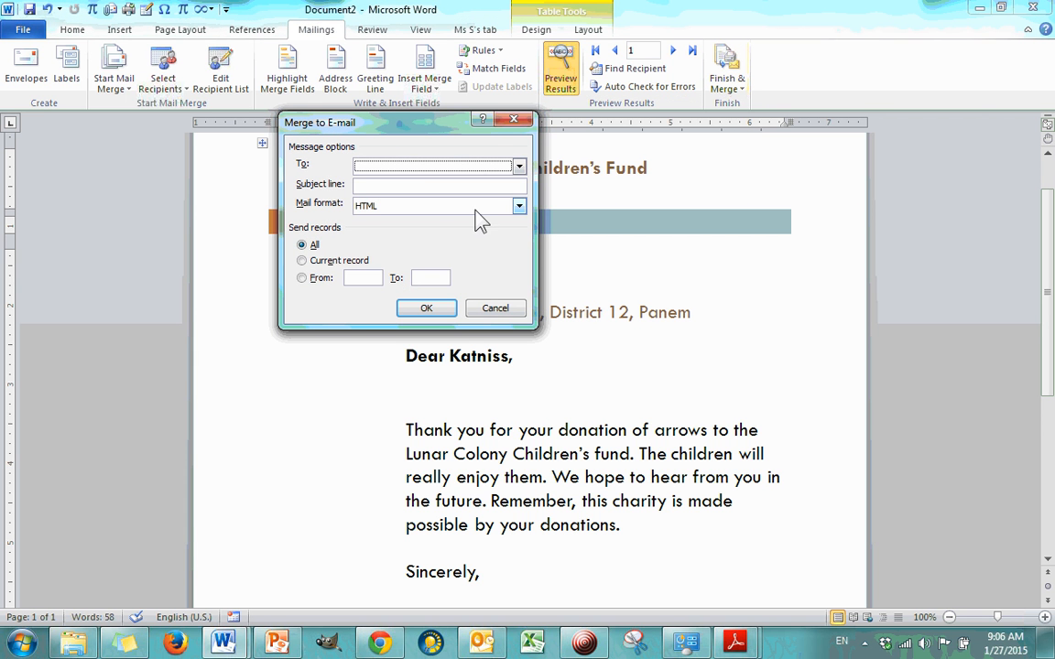
click(428, 168)
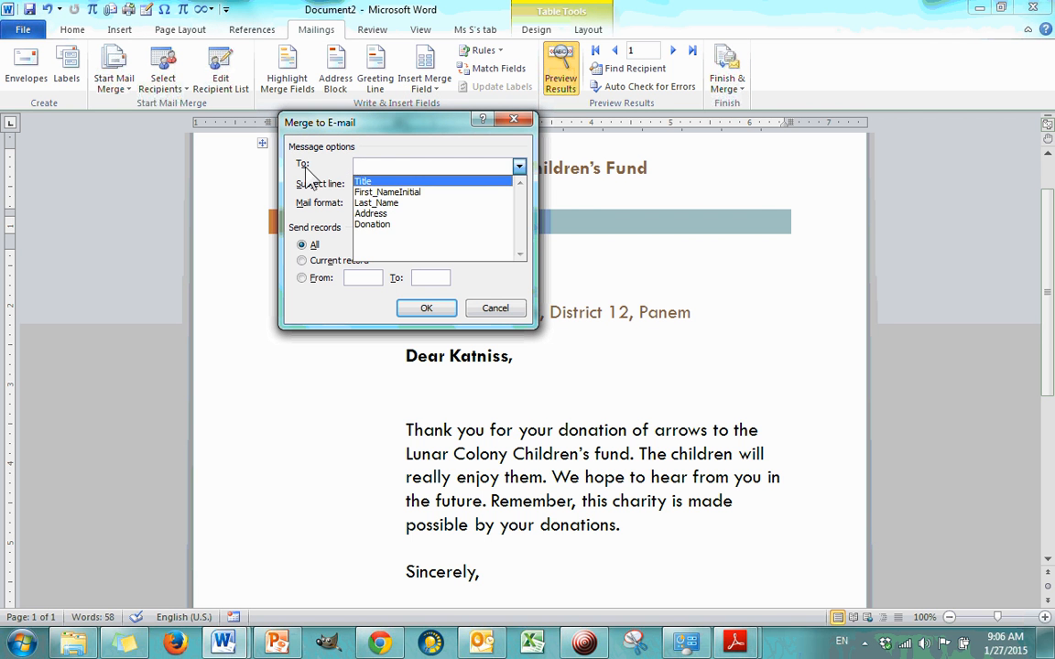
click(401, 151)
click(370, 188)
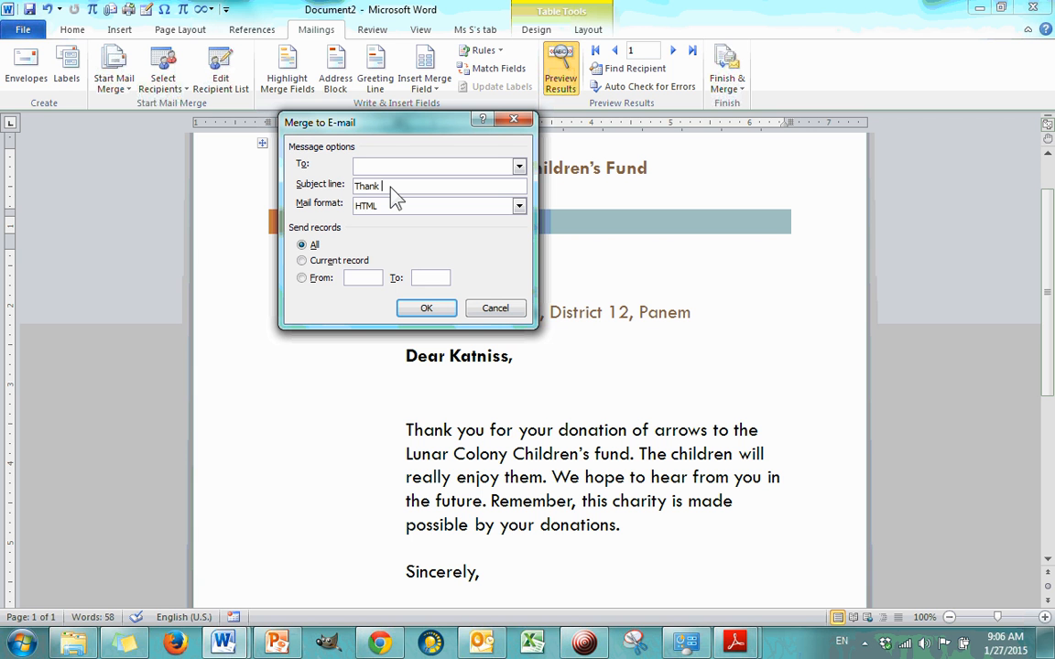
text(Thank you from the LCCF)
click(519, 207)
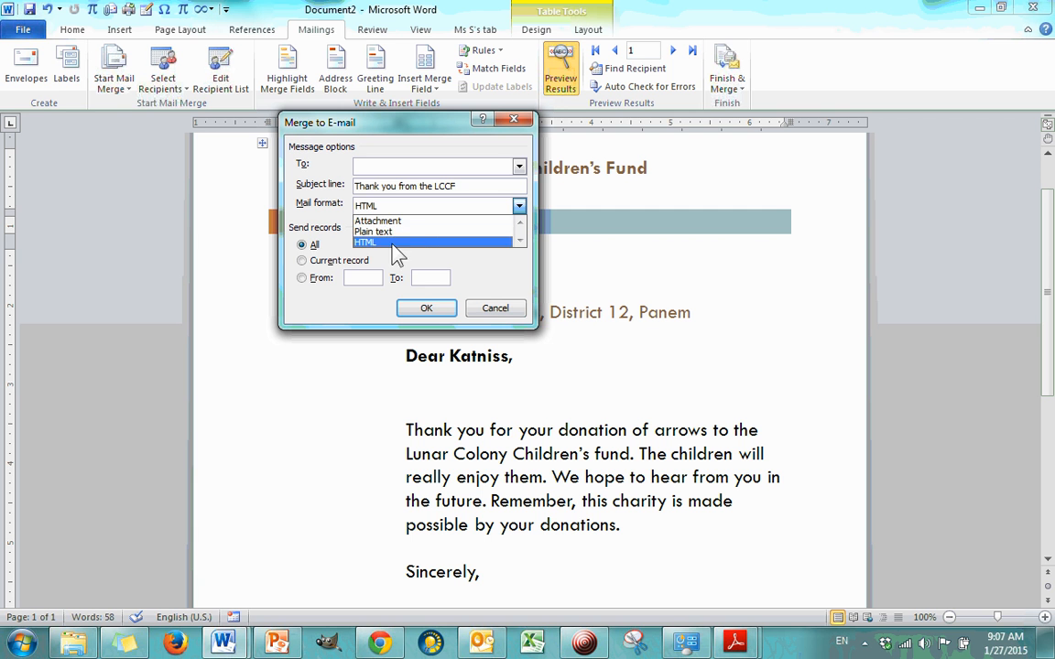
click(316, 224)
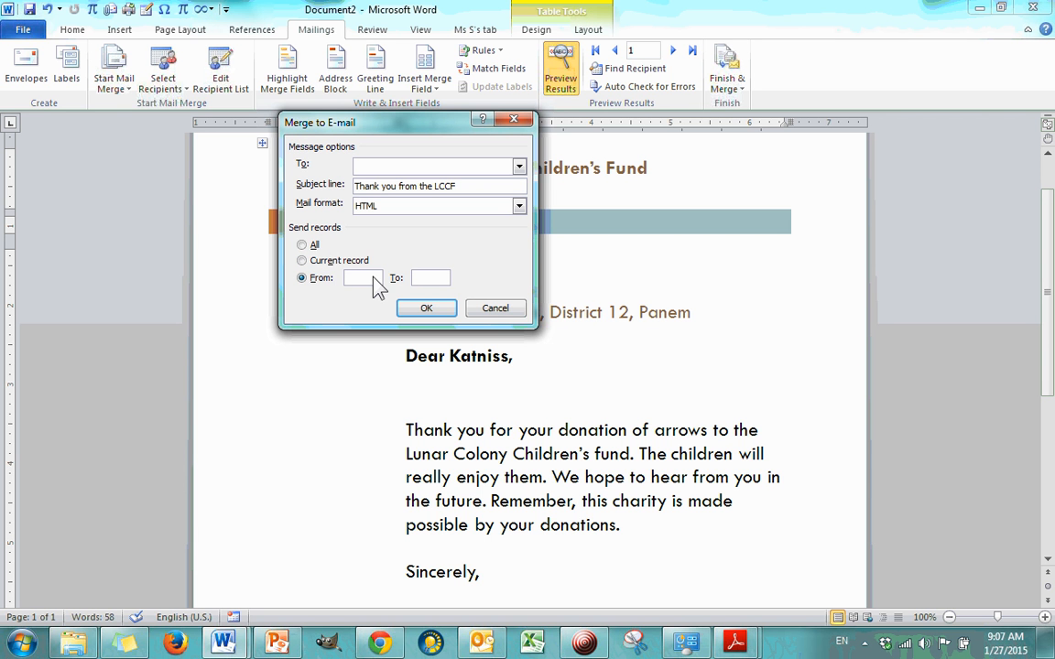
Step: Try a record range starting at 1 for the e-mail merge, switch back to all records and cancel the merge
text(1)
double_click(411, 277)
key(BackSpace)
click(303, 246)
click(495, 308)
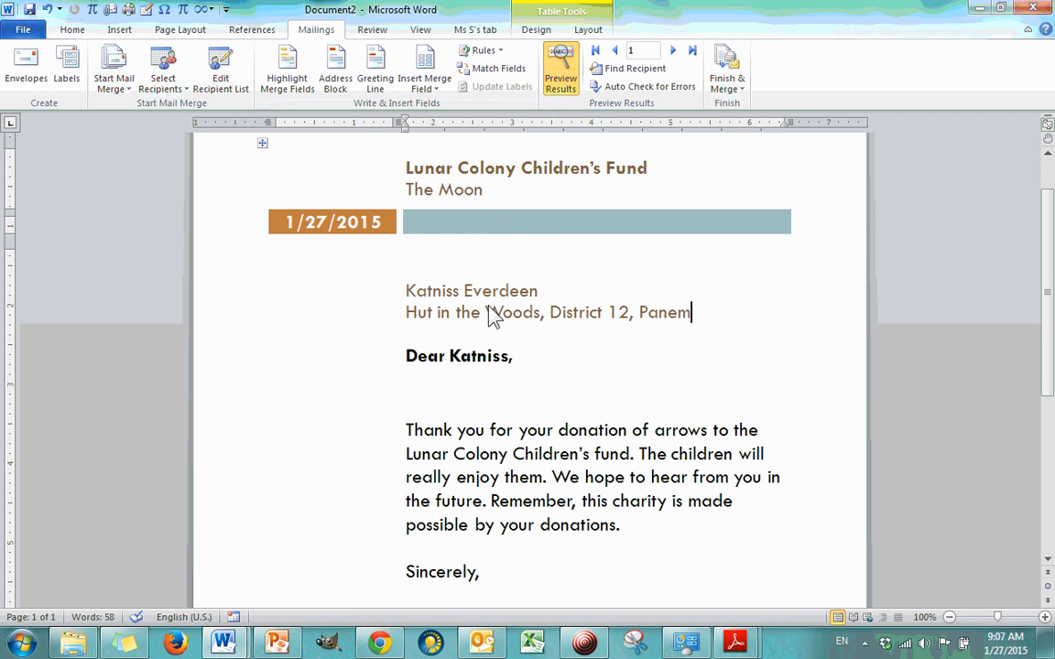
Step: Open the print merge options, try the record range choice and dismiss them without printing
click(736, 95)
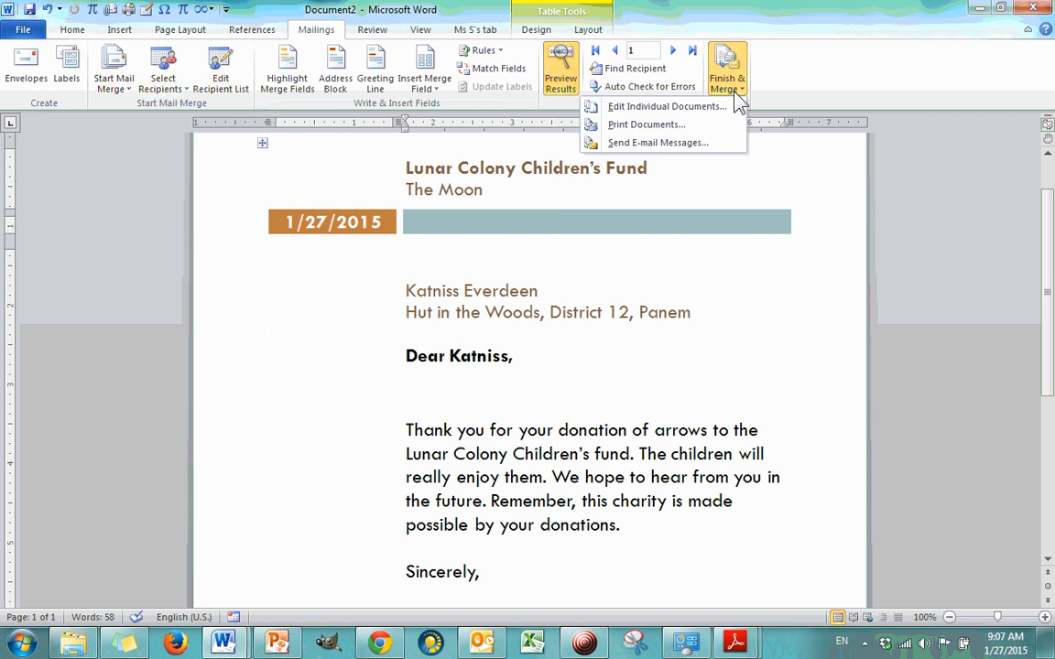
click(650, 126)
click(354, 188)
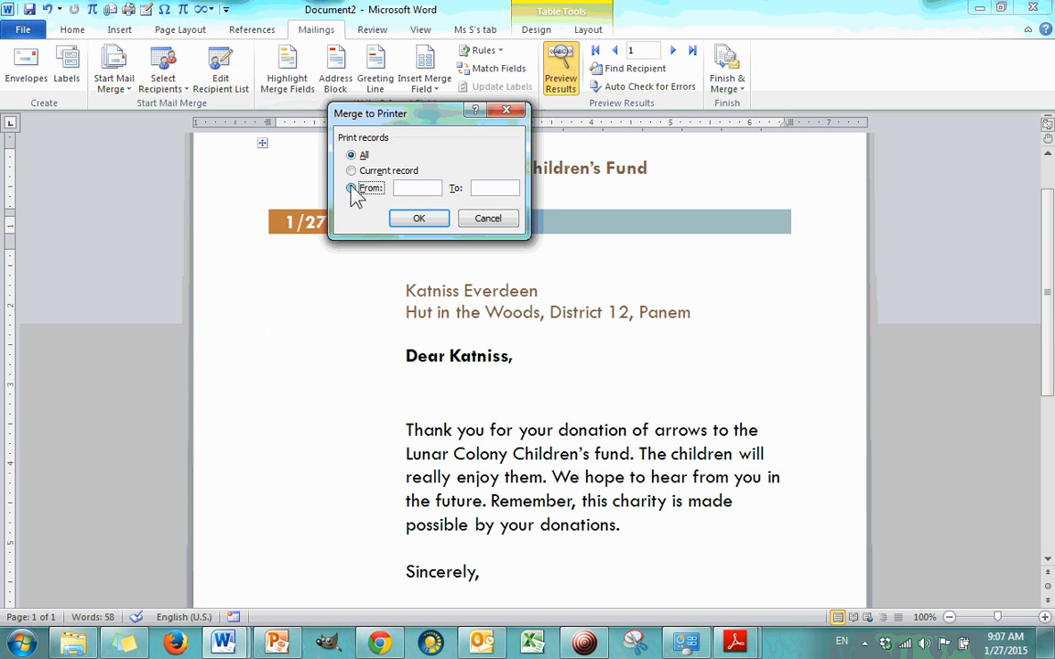
click(423, 192)
click(514, 109)
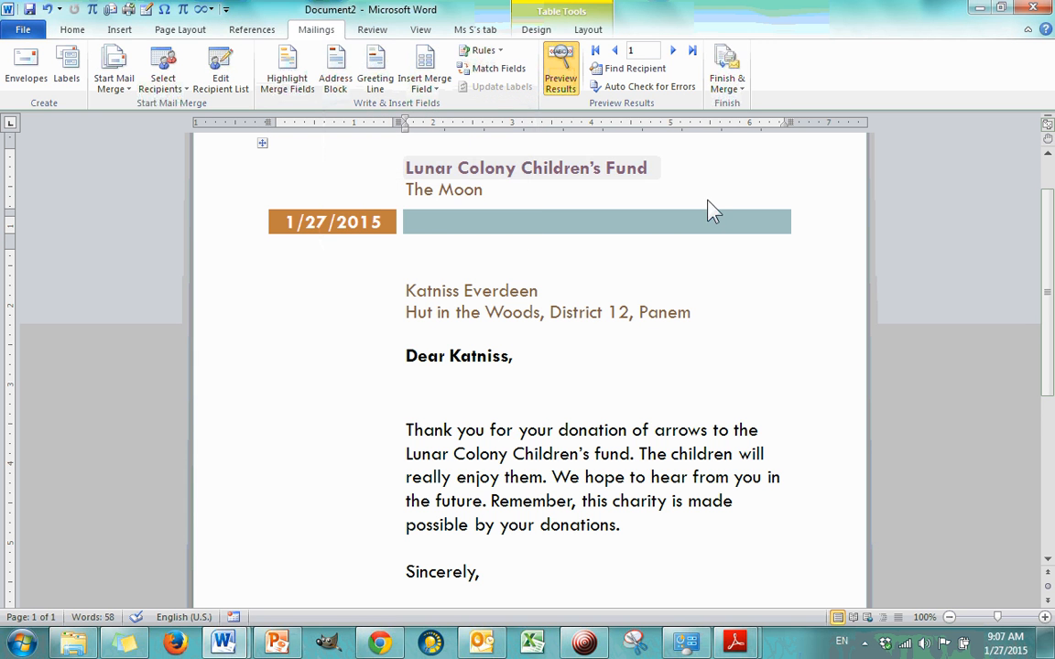
Step: Open the options for merging to individual documents, dismiss them without merging and look over the letter again
click(729, 84)
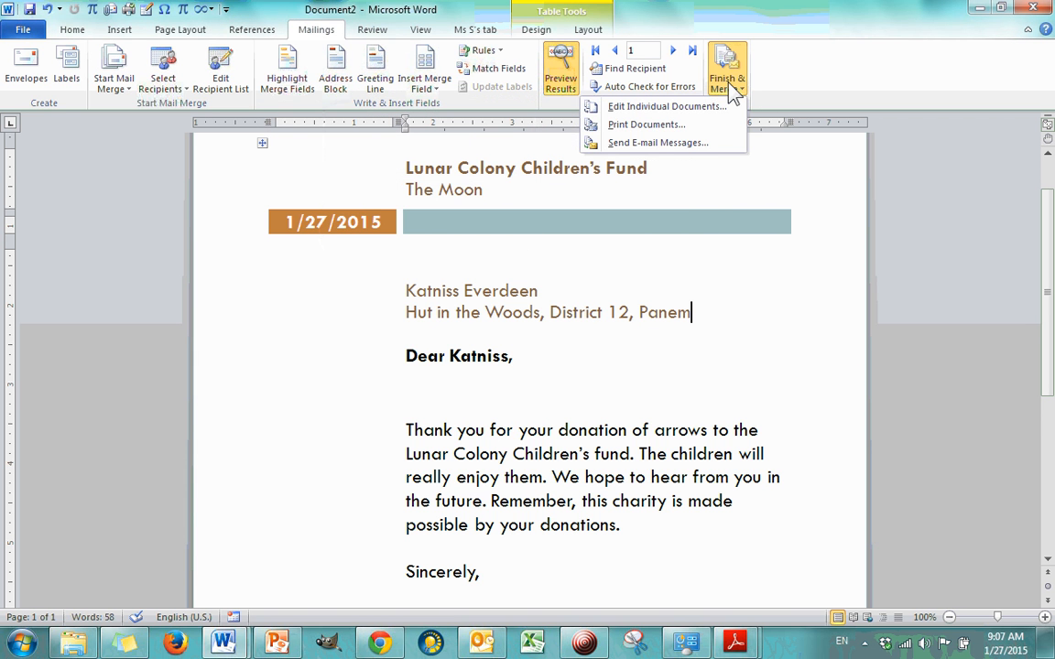
click(626, 108)
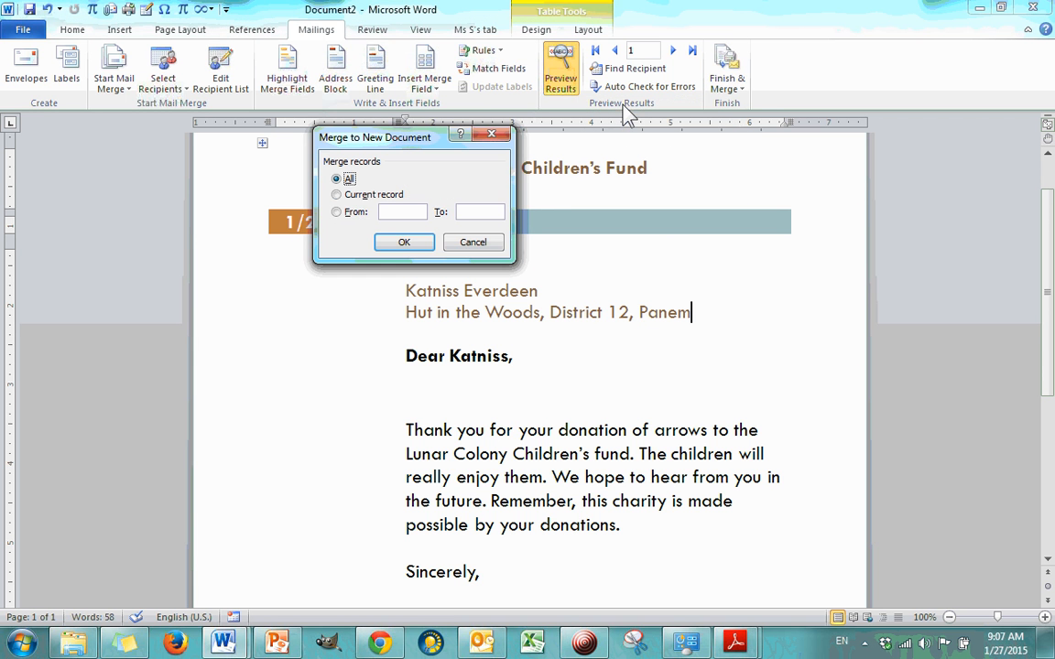
click(491, 135)
scroll(694, 346, up, 2)
scroll(694, 329, down, 6)
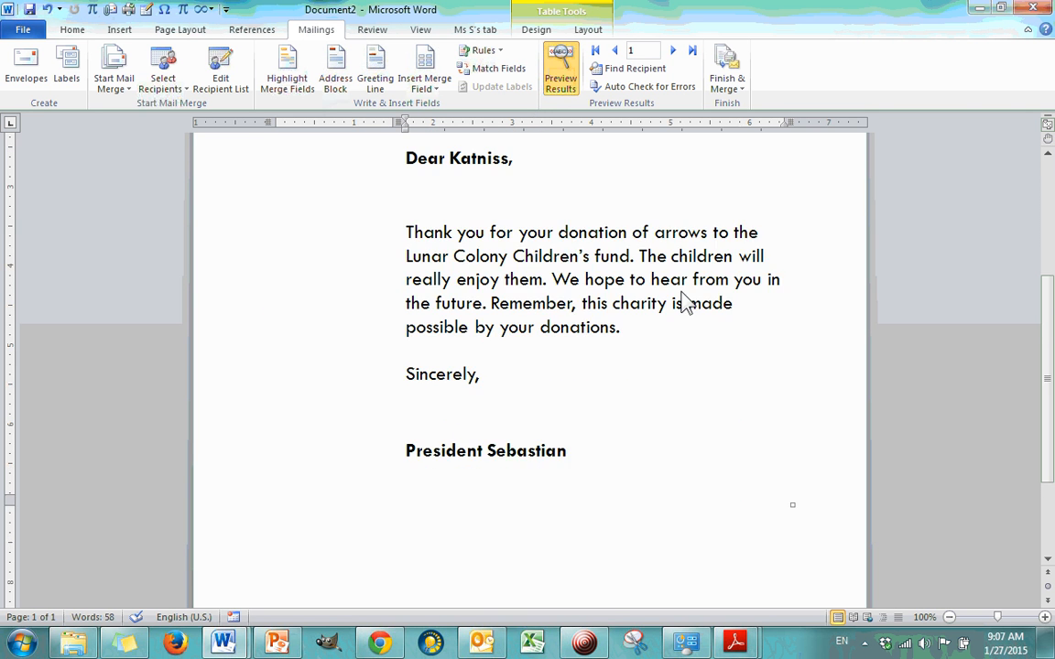
scroll(681, 300, up, 4)
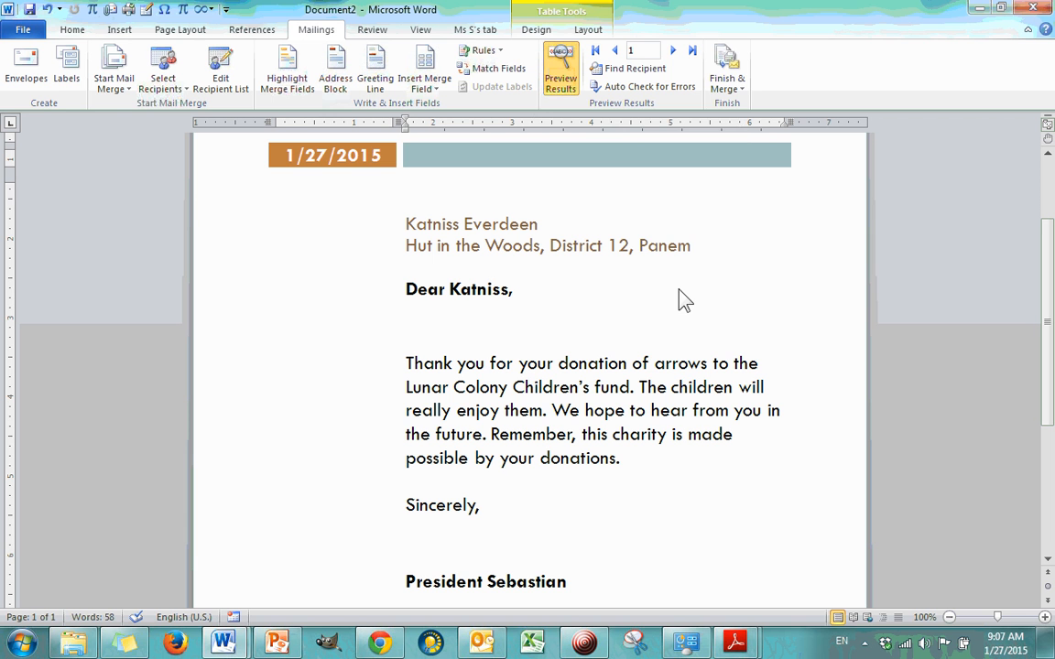
Step: Finish the merge by generating editable individual letters in a new document for all records
click(740, 89)
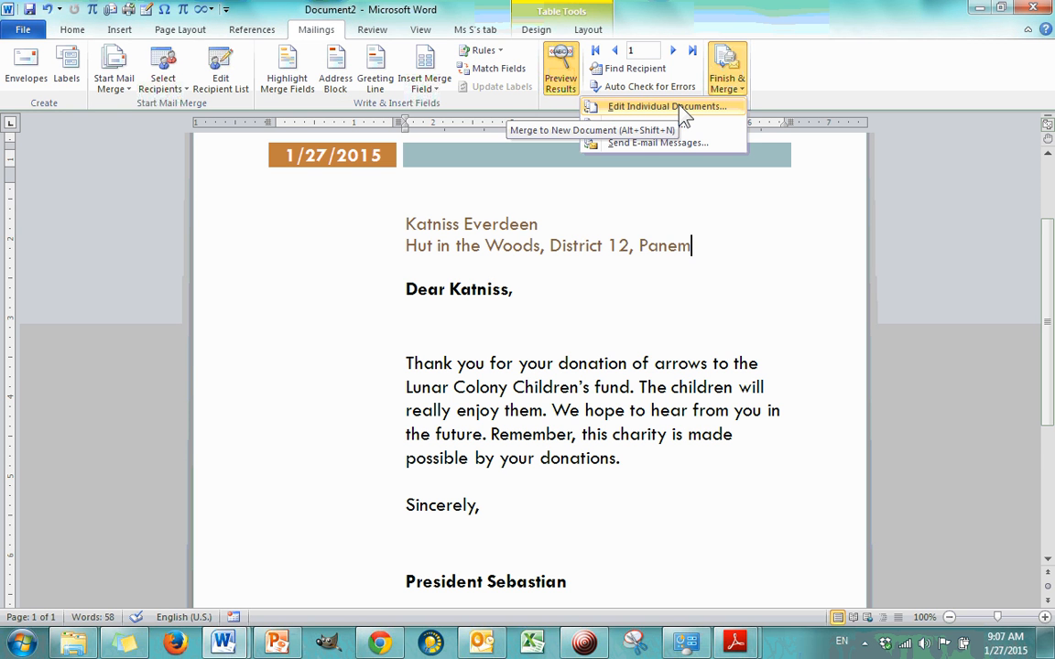
click(682, 108)
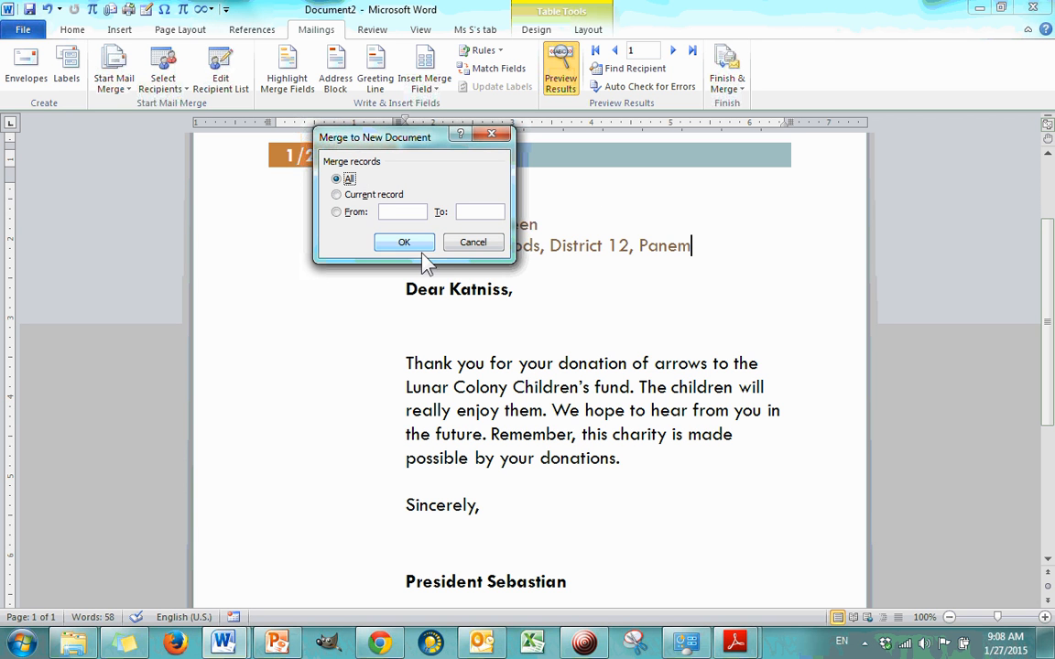
click(337, 195)
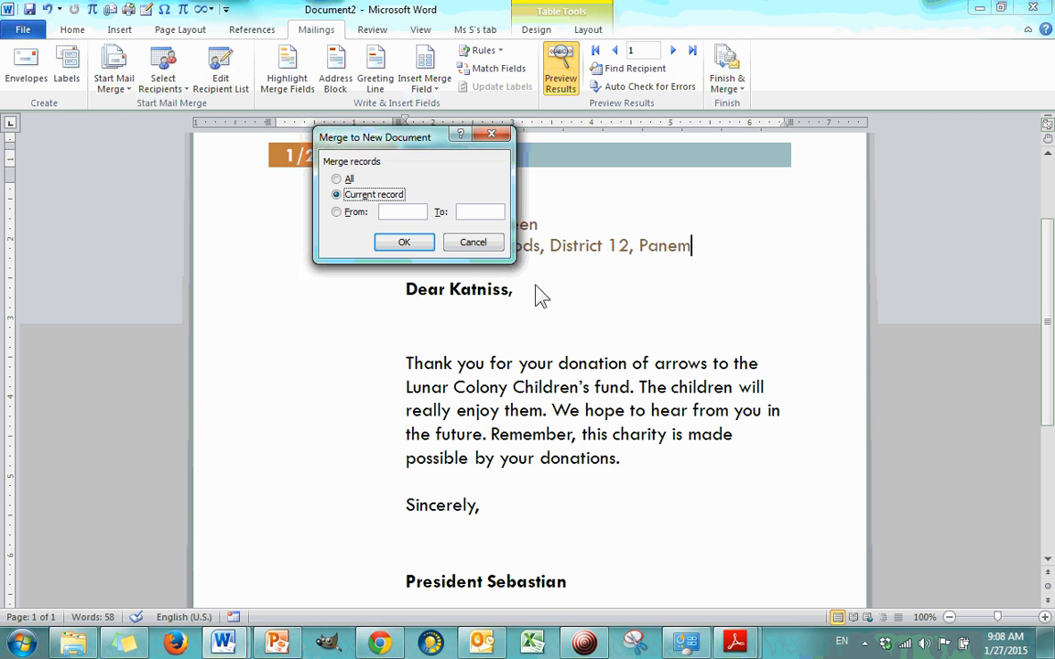
click(338, 180)
click(404, 242)
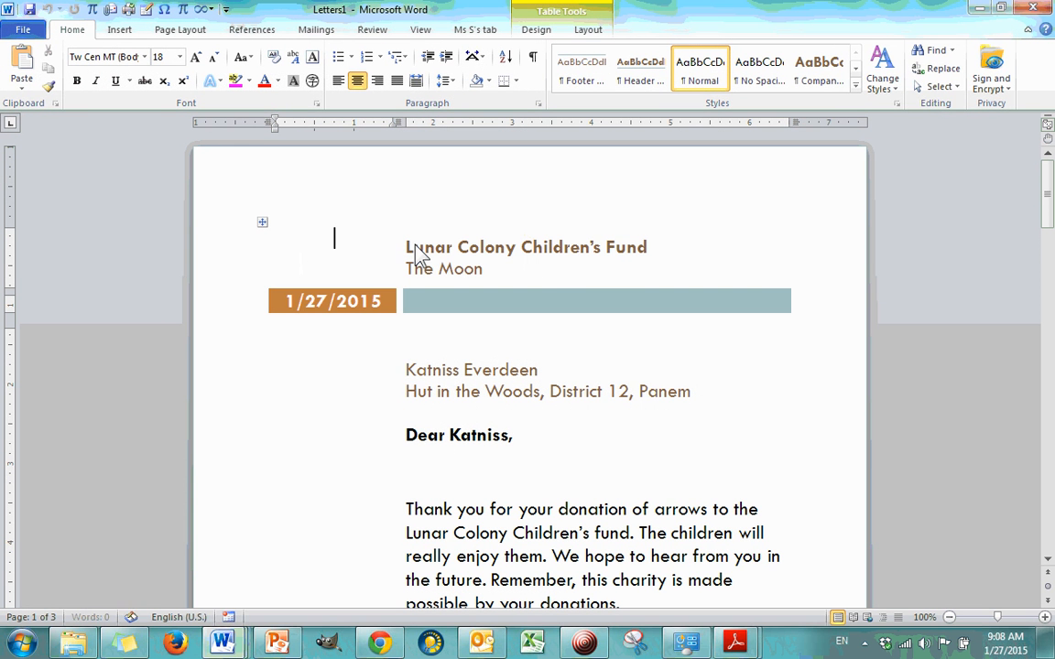
Step: Examine the separate merged letters document, checking each recipient's page for the address, greeting and donation
drag(595, 11, 396, 208)
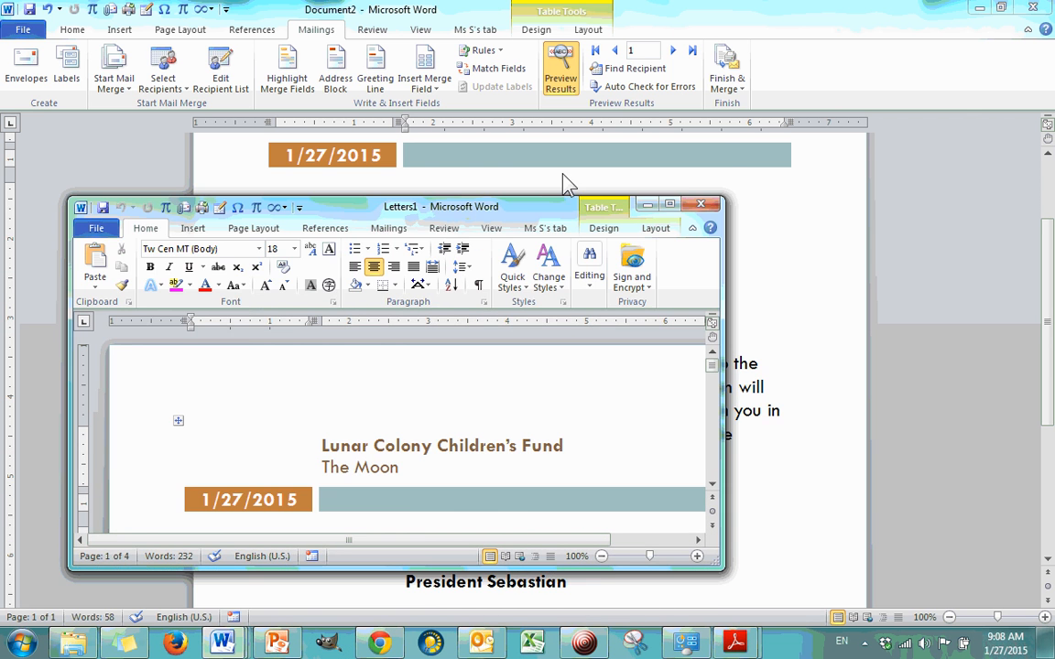
click(676, 207)
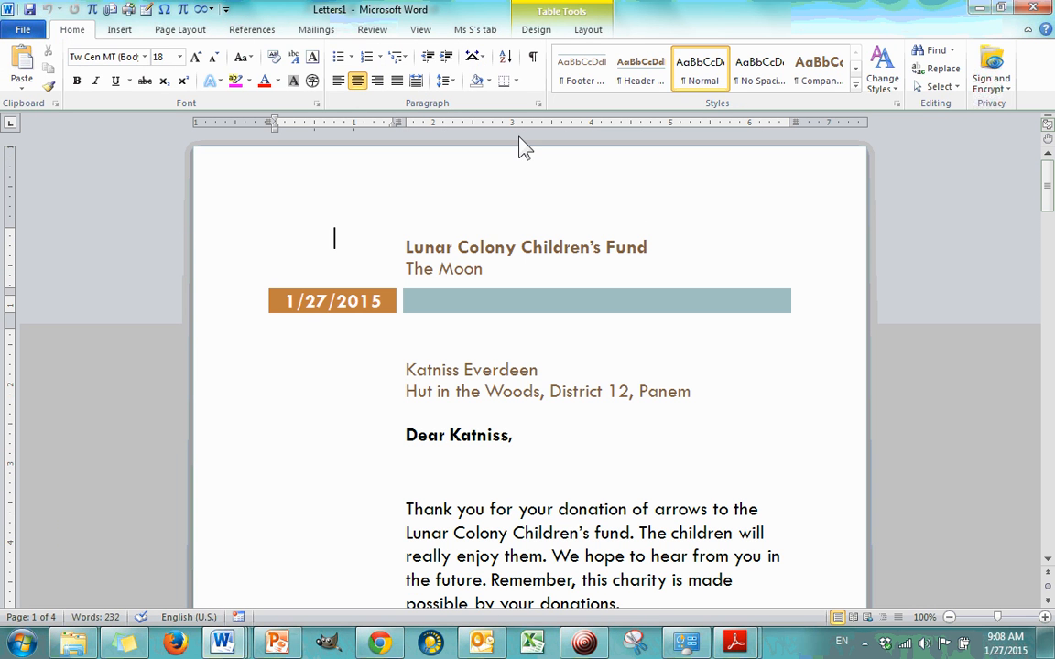
scroll(550, 174, down, 3)
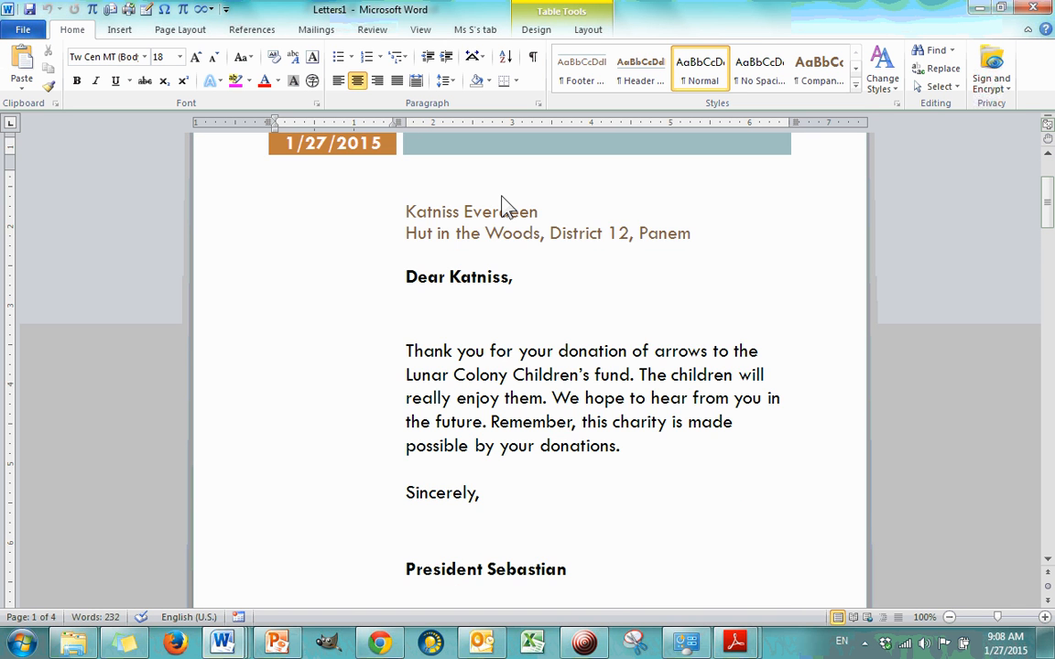
scroll(501, 196, up, 3)
scroll(501, 196, down, 19)
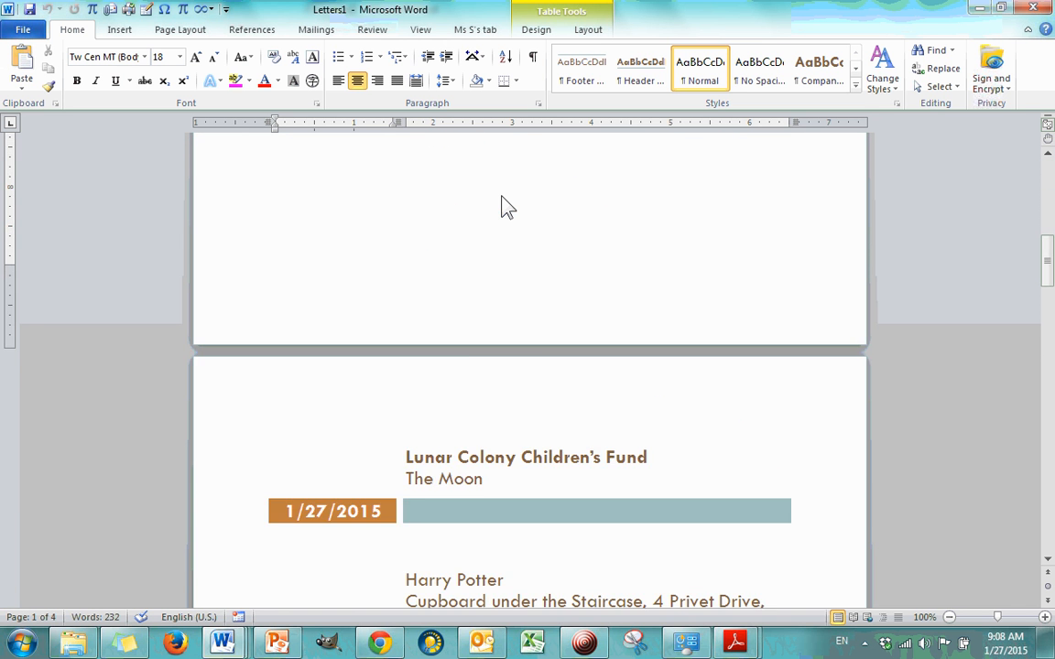
scroll(505, 203, down, 20)
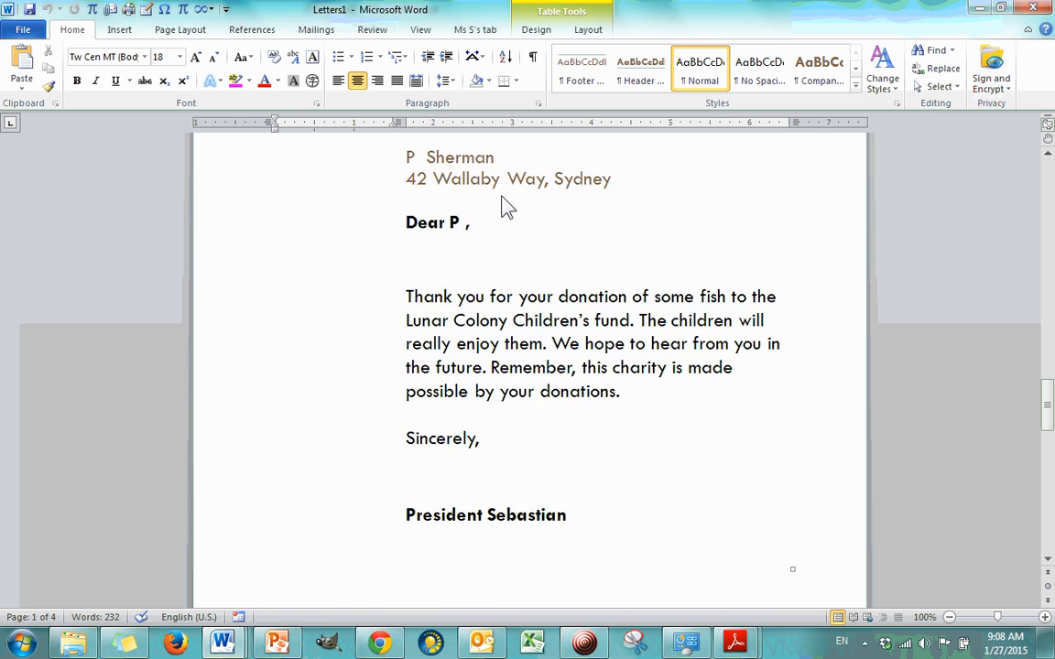
scroll(502, 205, down, 10)
scroll(502, 205, up, 10)
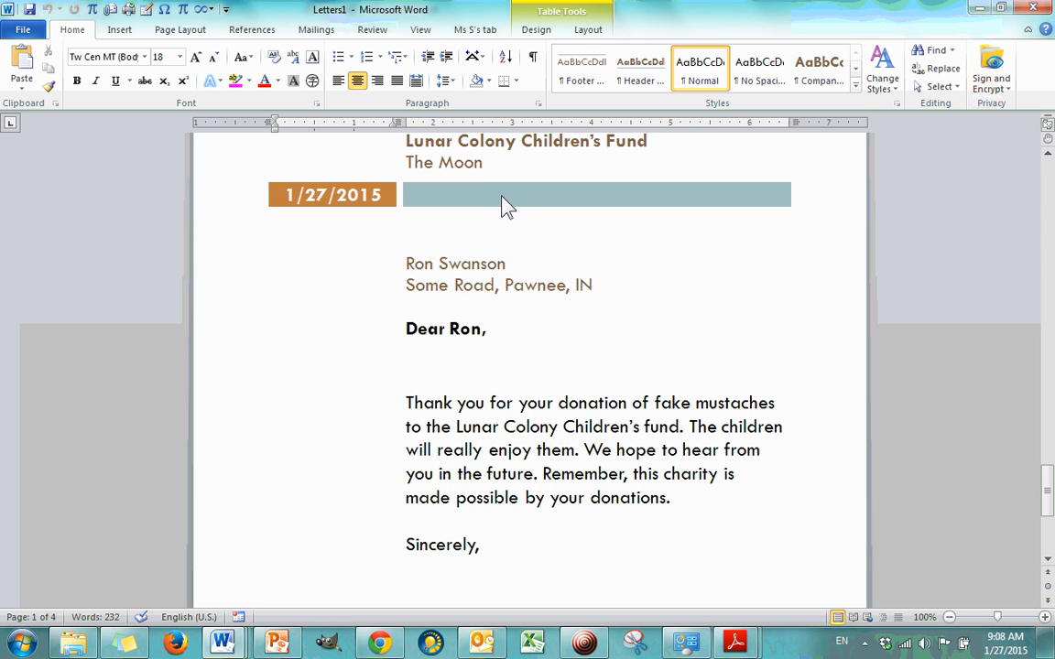
scroll(554, 303, up, 15)
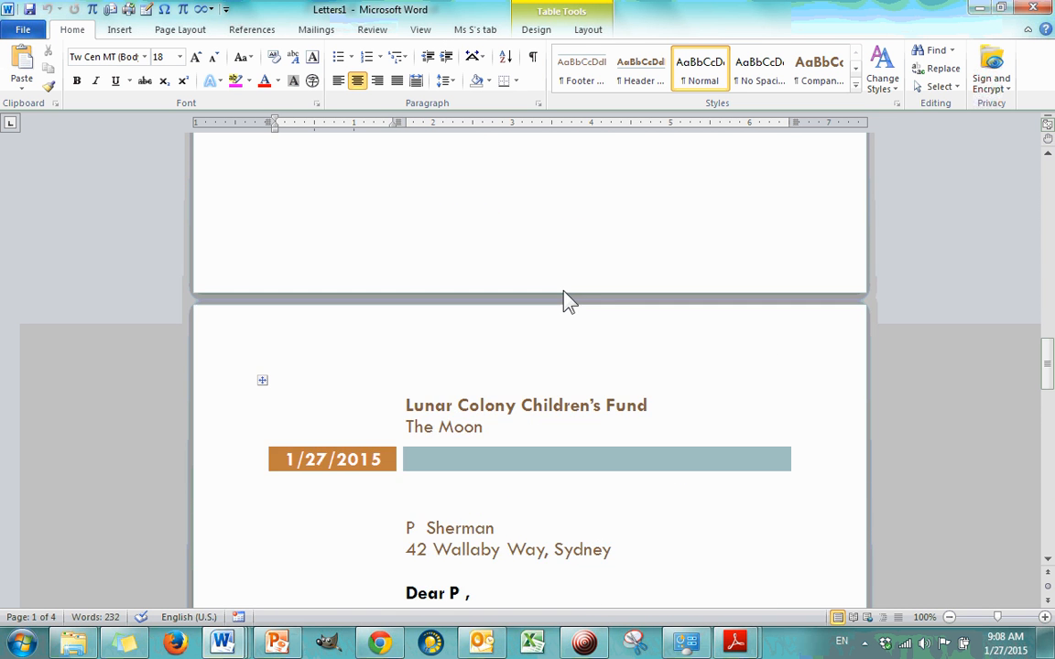
scroll(566, 301, down, 6)
scroll(568, 300, up, 10)
scroll(568, 298, down, 5)
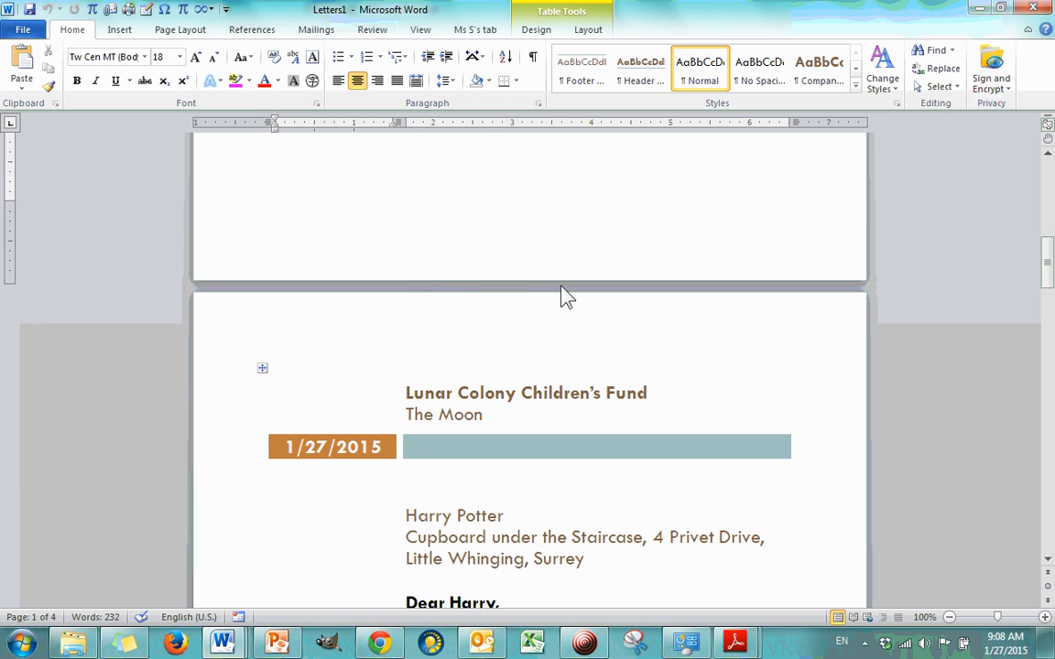
scroll(560, 288, down, 15)
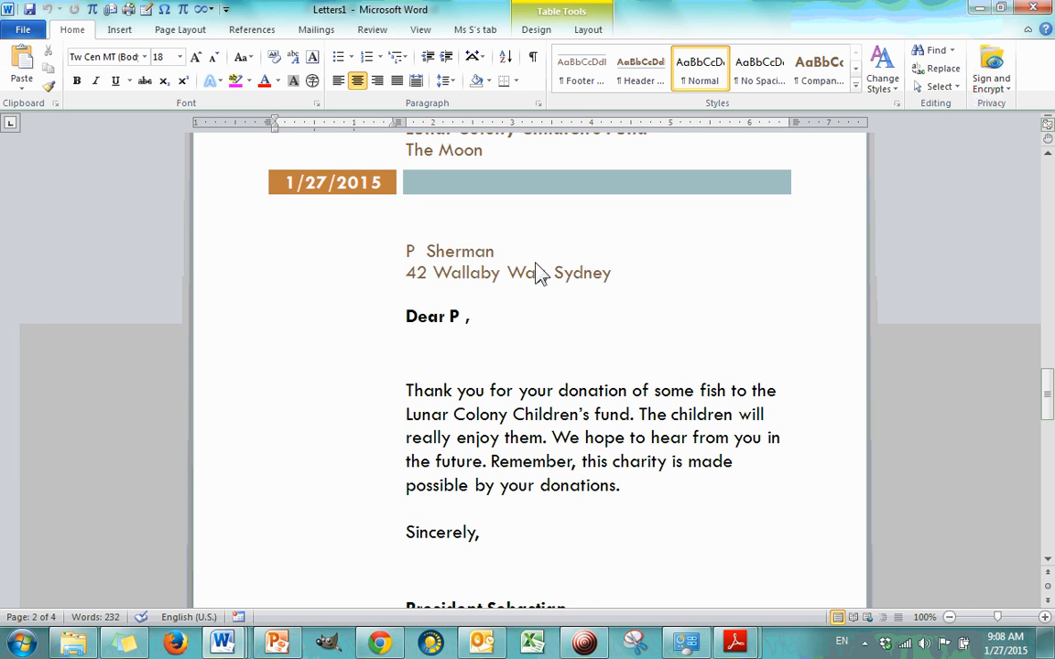
scroll(539, 273, down, 5)
scroll(547, 278, up, 4)
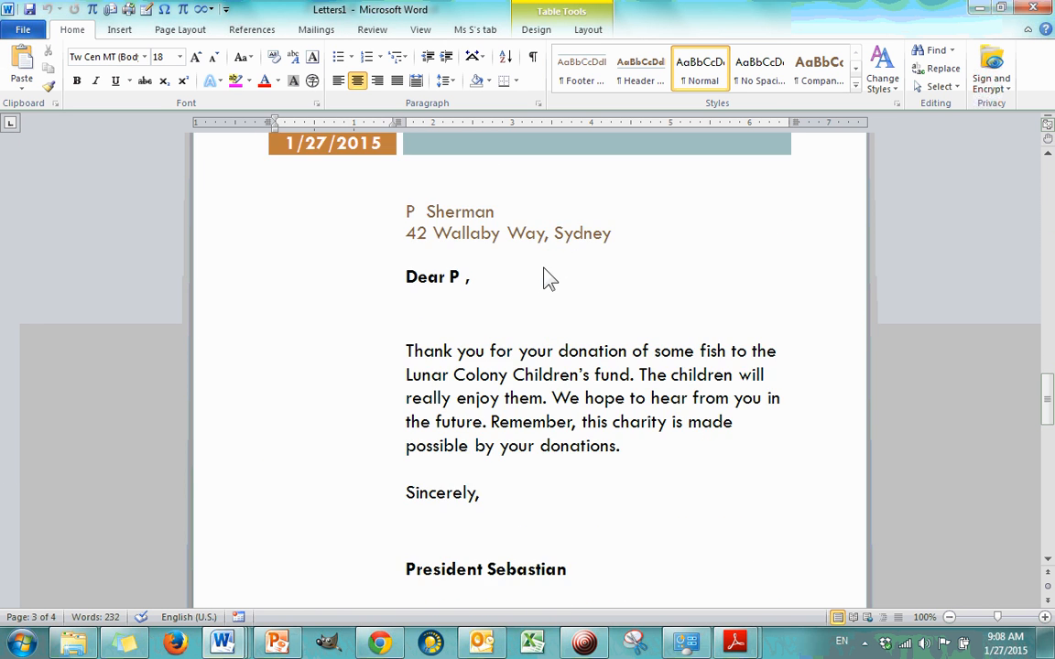
click(403, 334)
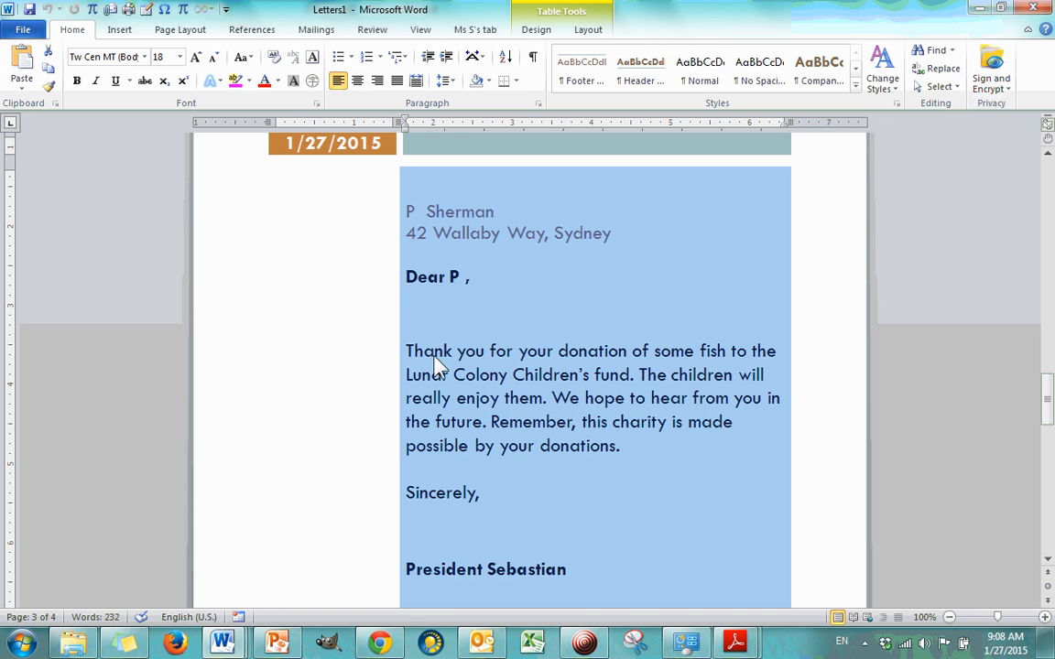
Step: Enlarge the font of the body paragraph in the letter thanking the recipient for some fish
click(382, 274)
drag(619, 446, 412, 360)
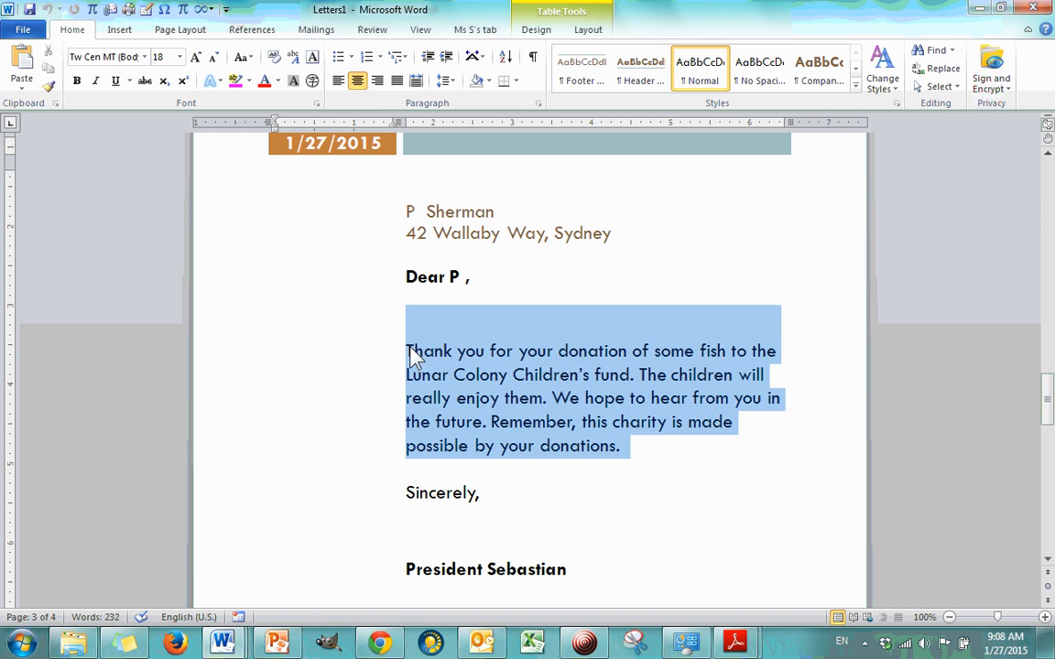
click(180, 57)
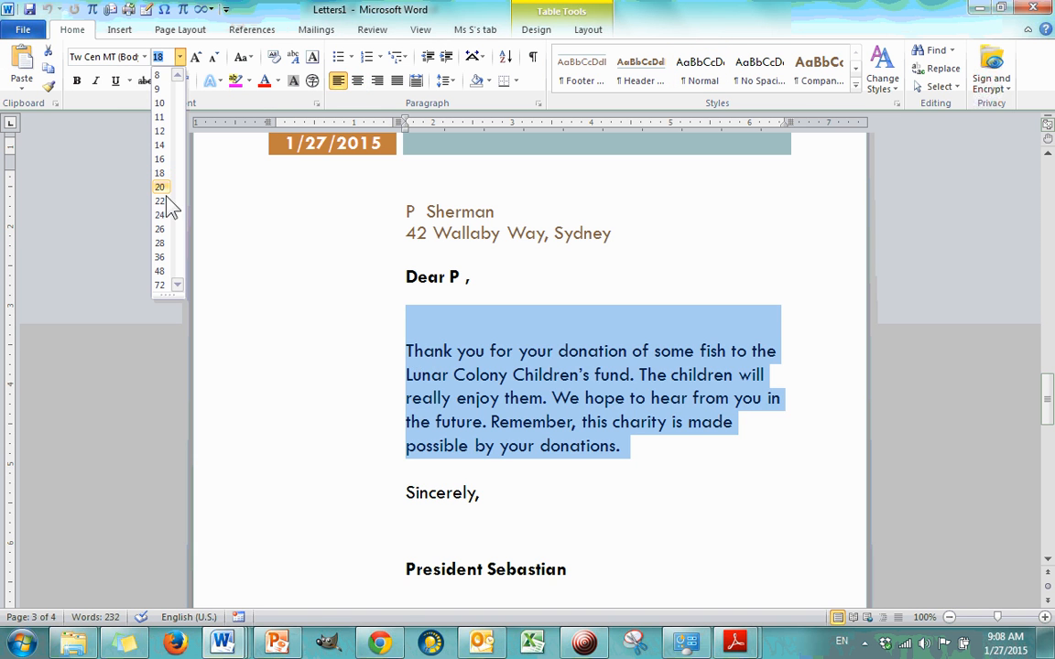
key(Escape)
Step: Search clip art for "fish" and insert the orange fish with the black patch in the empty column beside the letter's body text
click(277, 337)
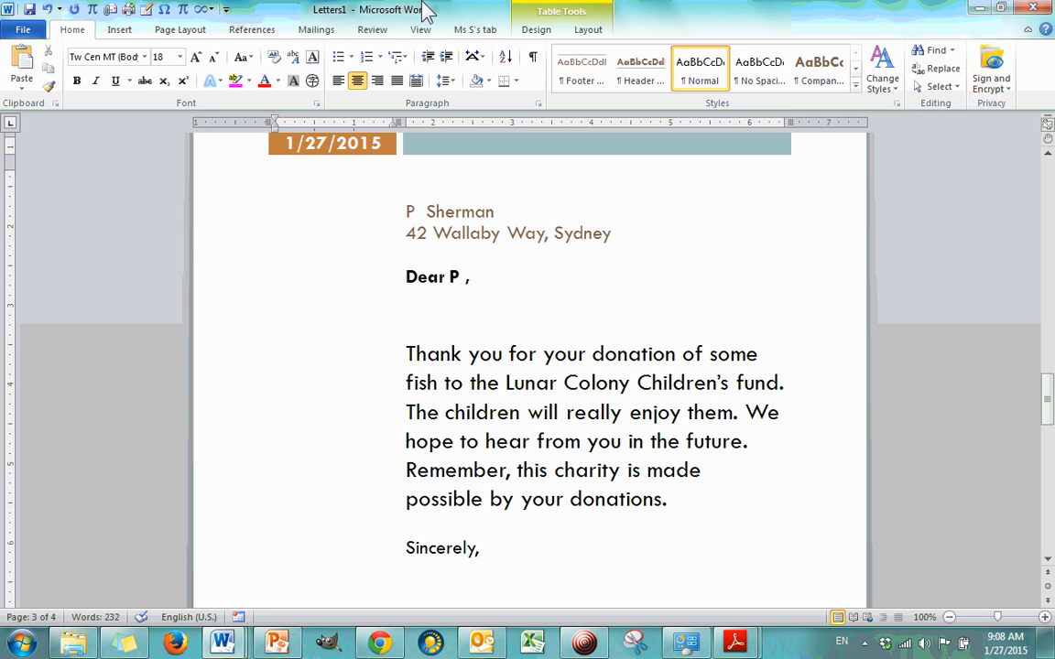
click(126, 29)
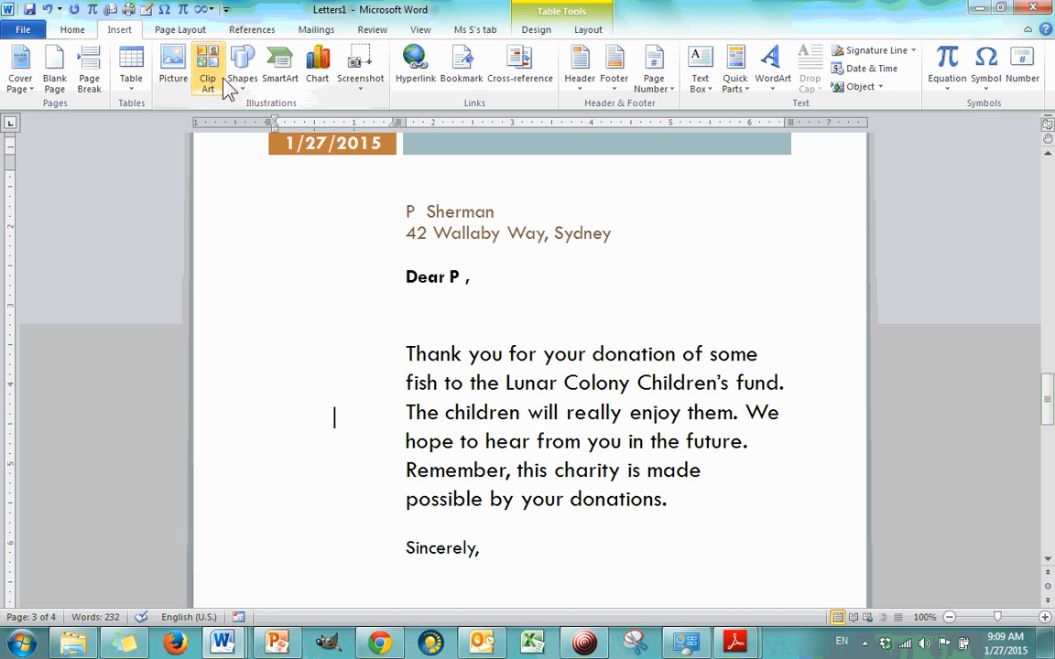
click(209, 81)
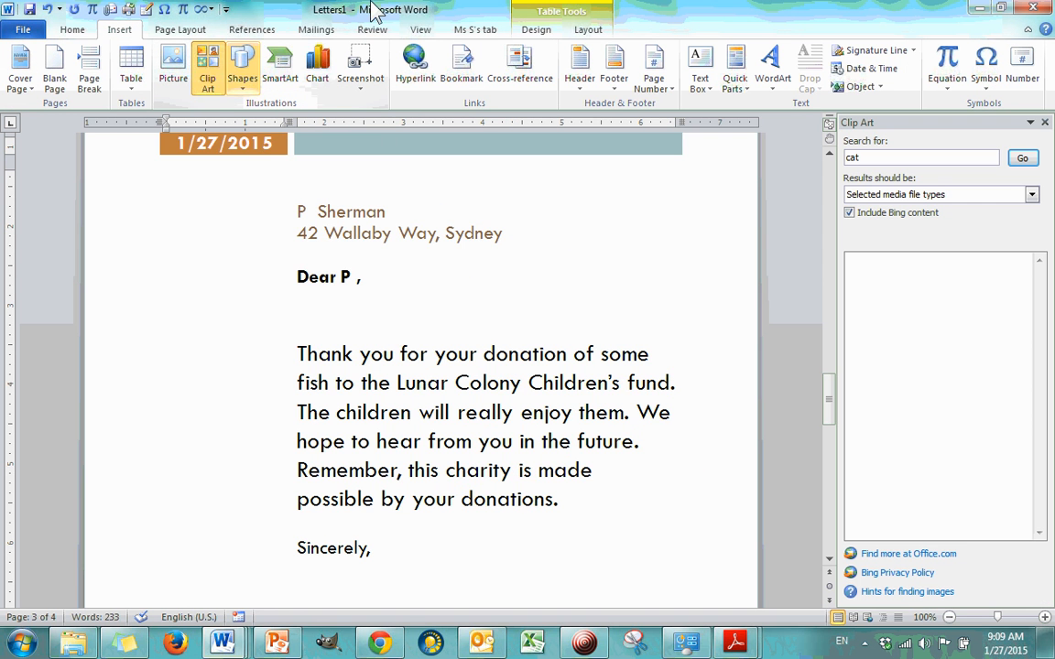
text(fish)
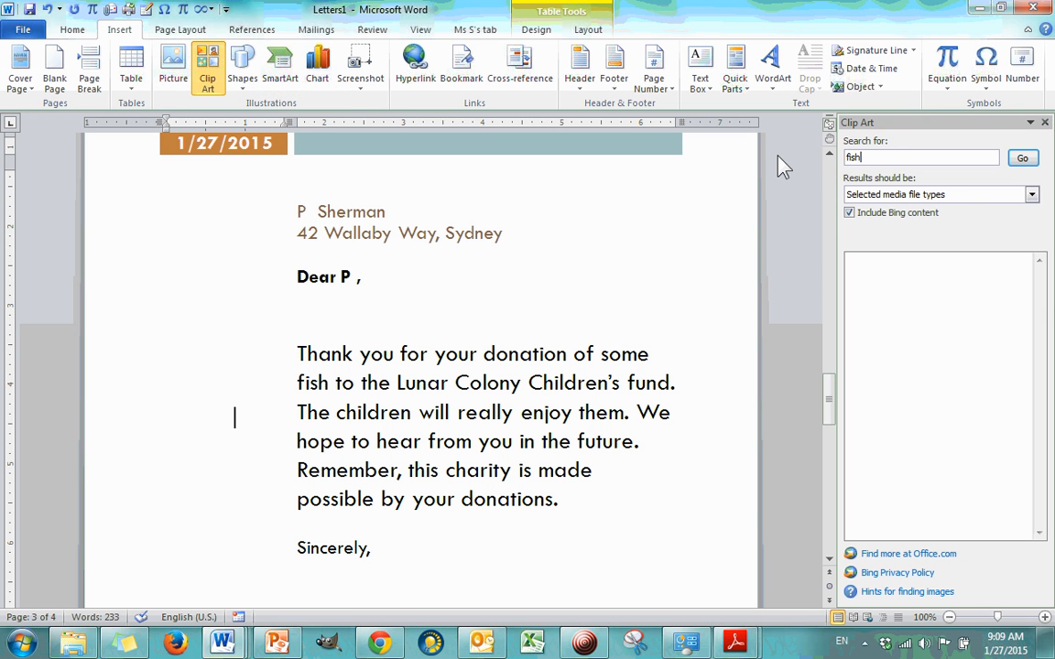
key(Return)
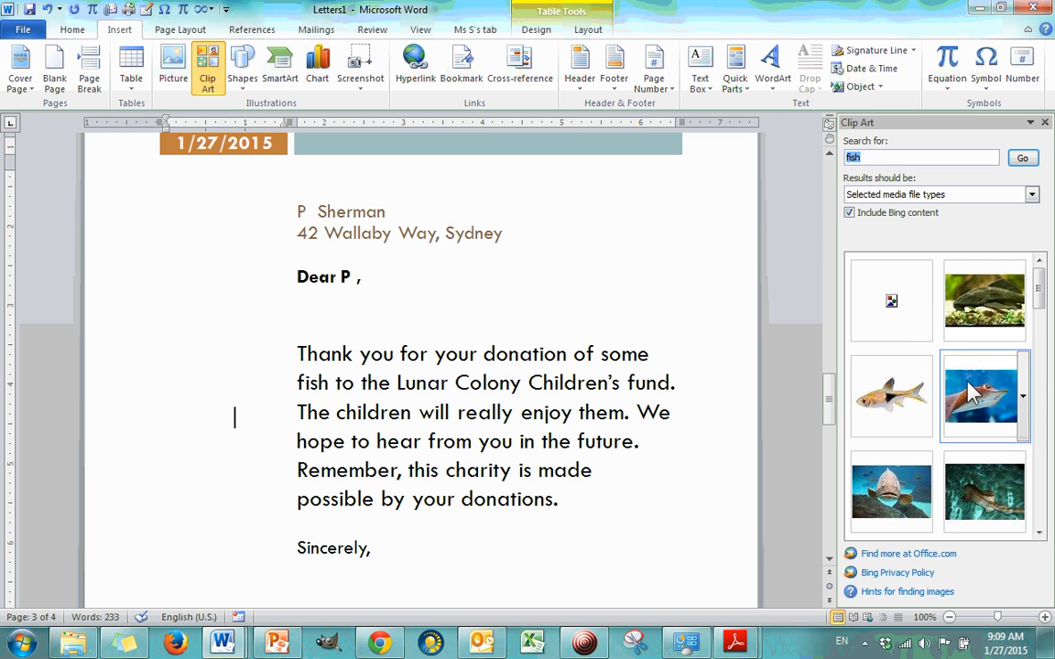
click(904, 381)
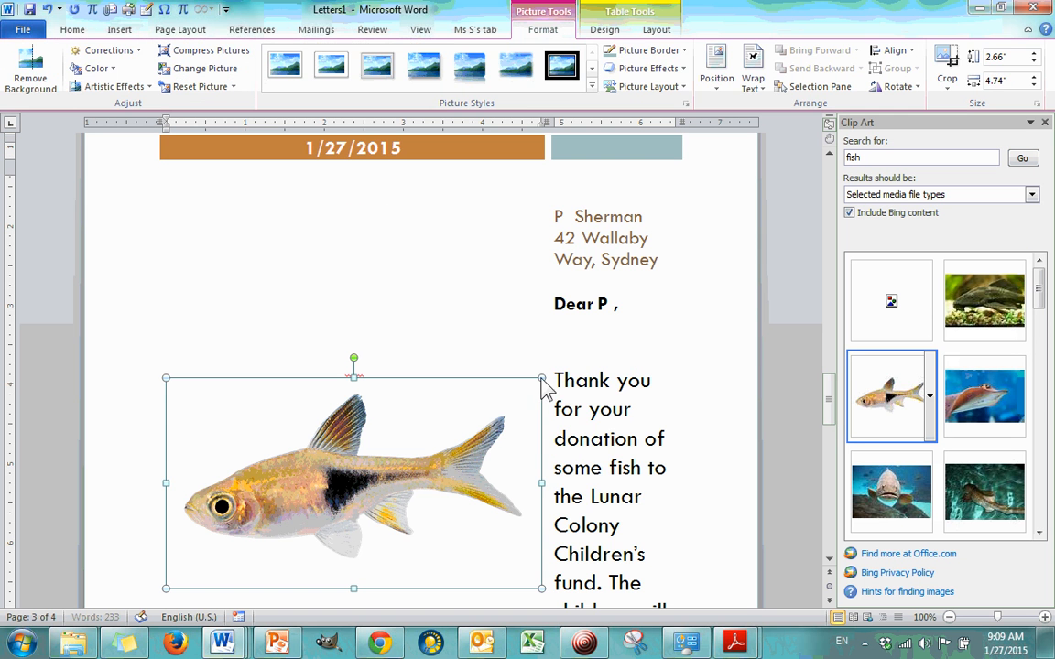
Step: Shrink the fish picture proportionally to about 1.35" high by 2.42" wide, check the letter's layout and deselect the picture
drag(353, 378, 278, 476)
scroll(446, 377, down, 8)
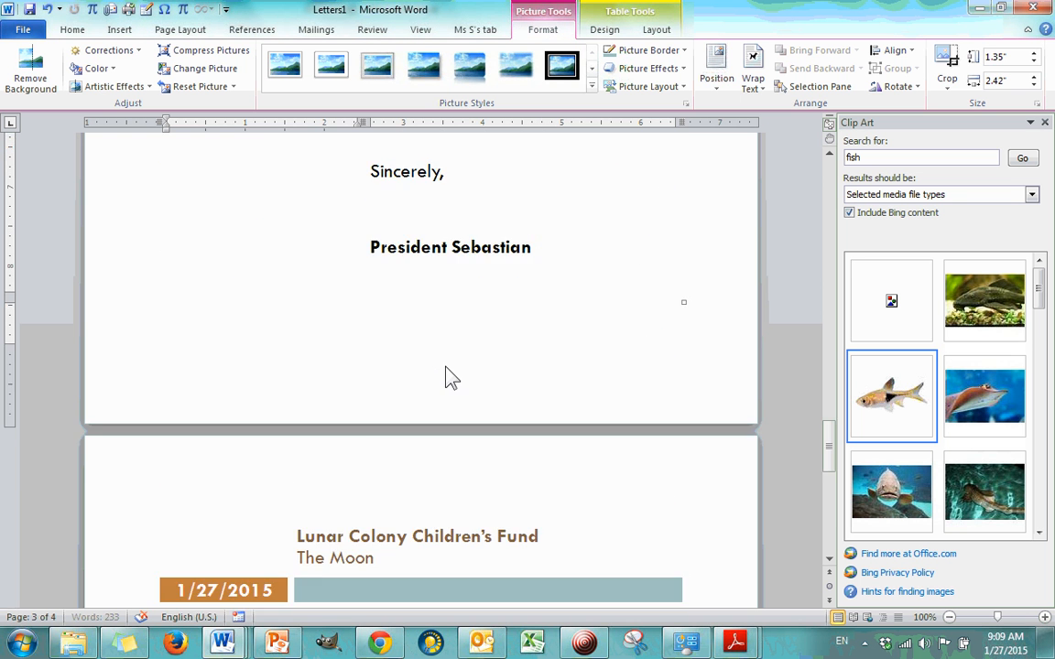
scroll(446, 377, down, 6)
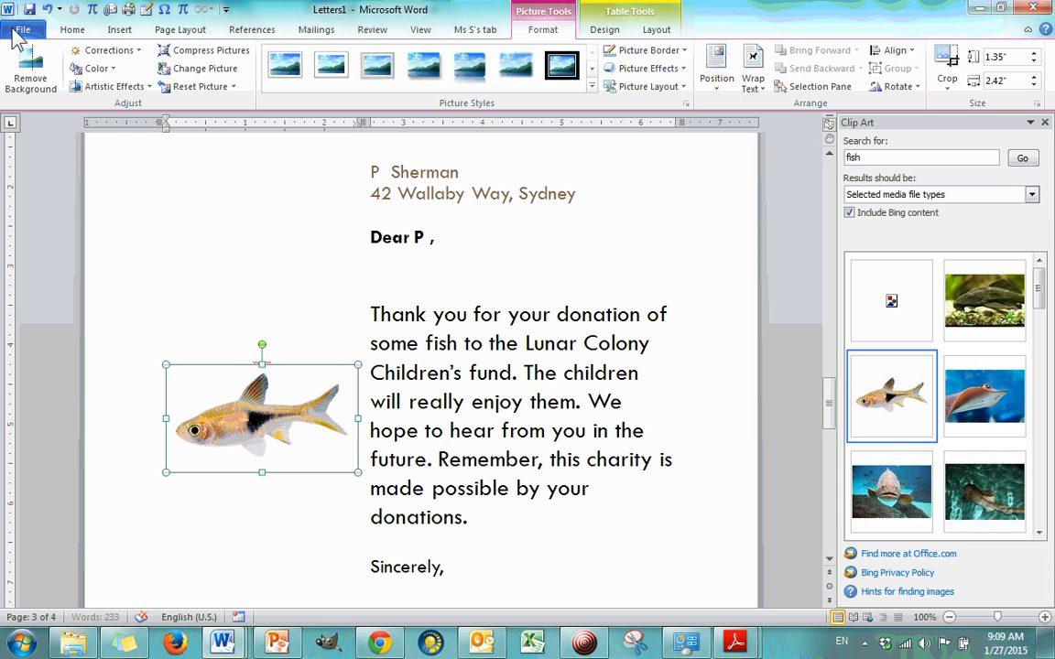
click(469, 243)
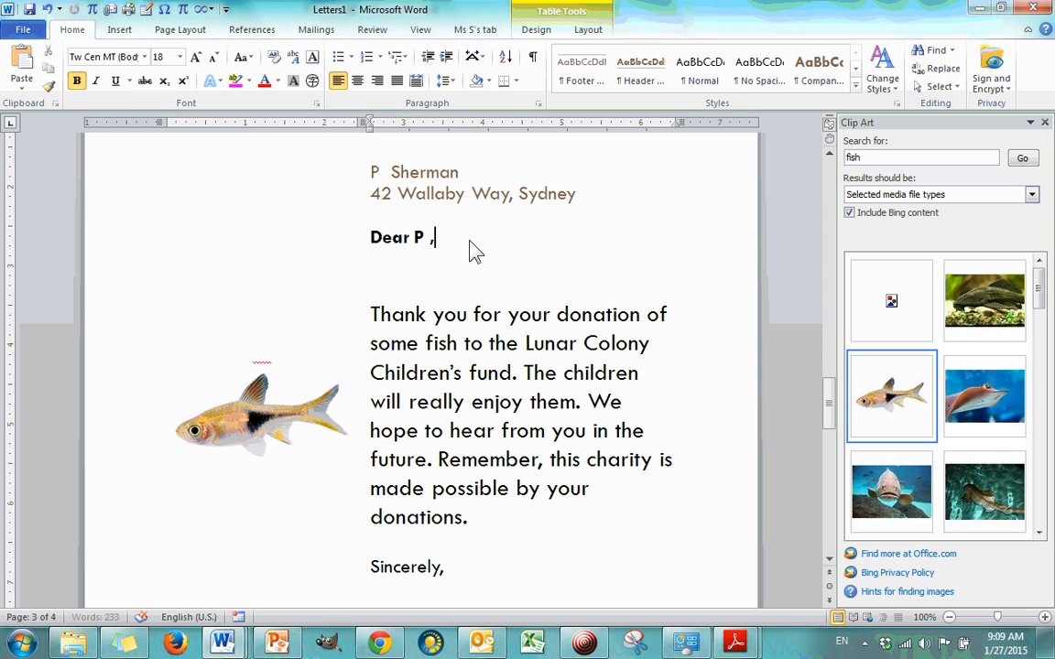